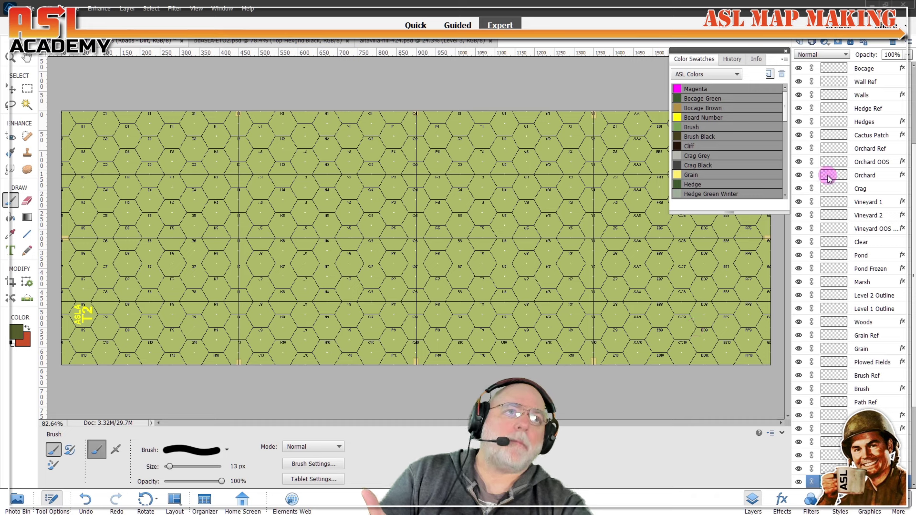
Step: Inspect the blank T2 board's hex grid and layer stack, and select the base Level 0 layer
scroll(836, 178, up, 3)
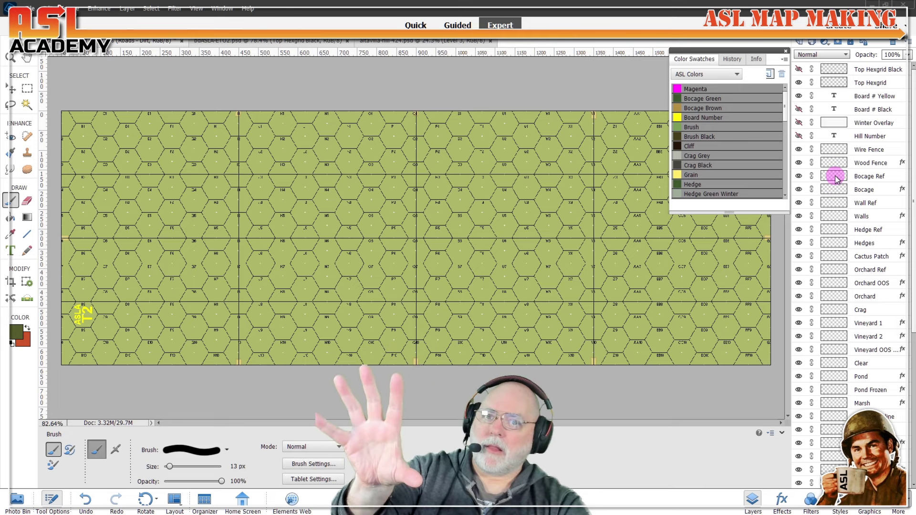
scroll(609, 387, up, 5)
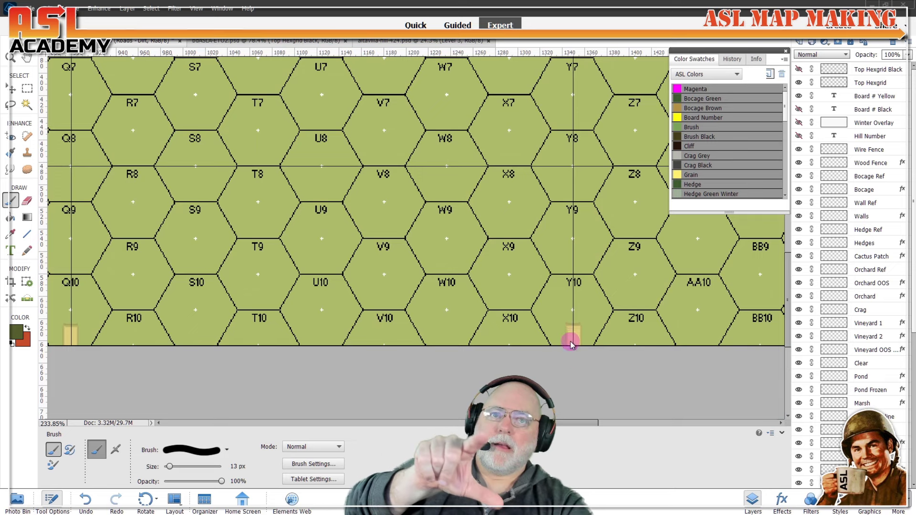
scroll(521, 344, down, 5)
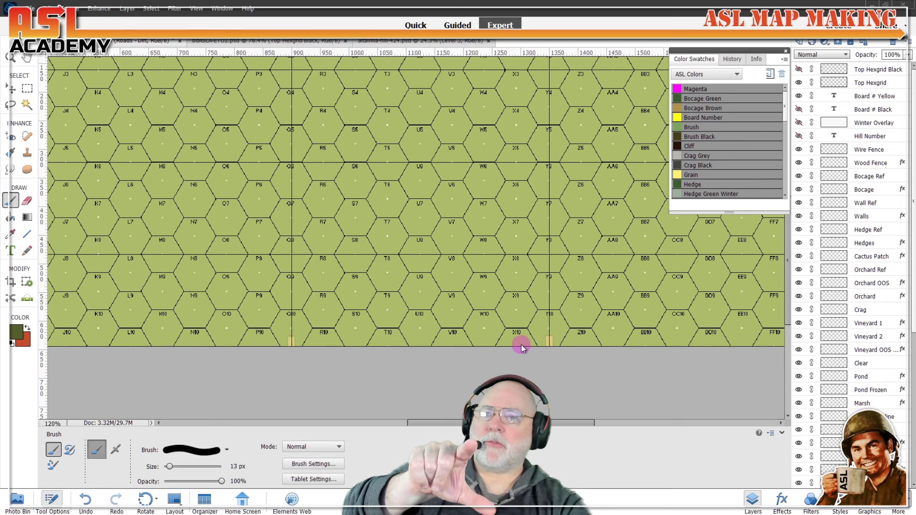
scroll(520, 344, down, 2)
scroll(521, 344, up, 1)
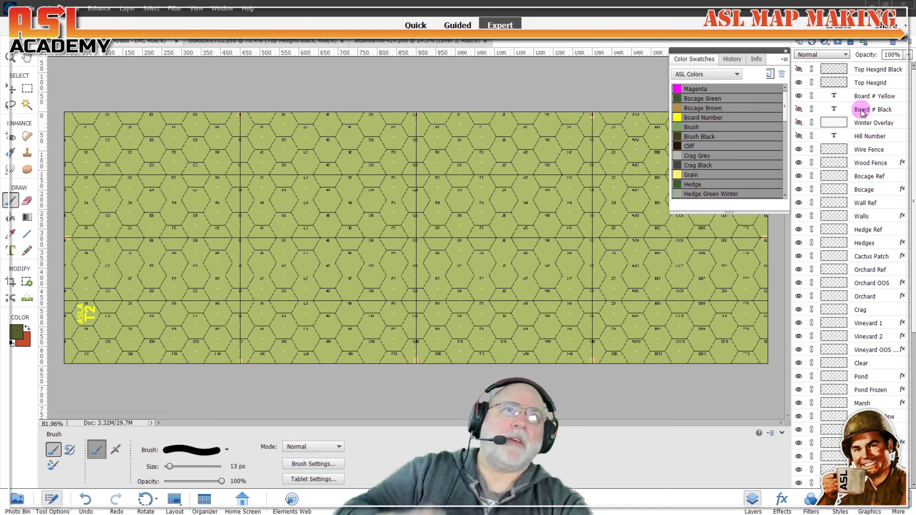
scroll(862, 168, down, 2)
scroll(863, 169, down, 7)
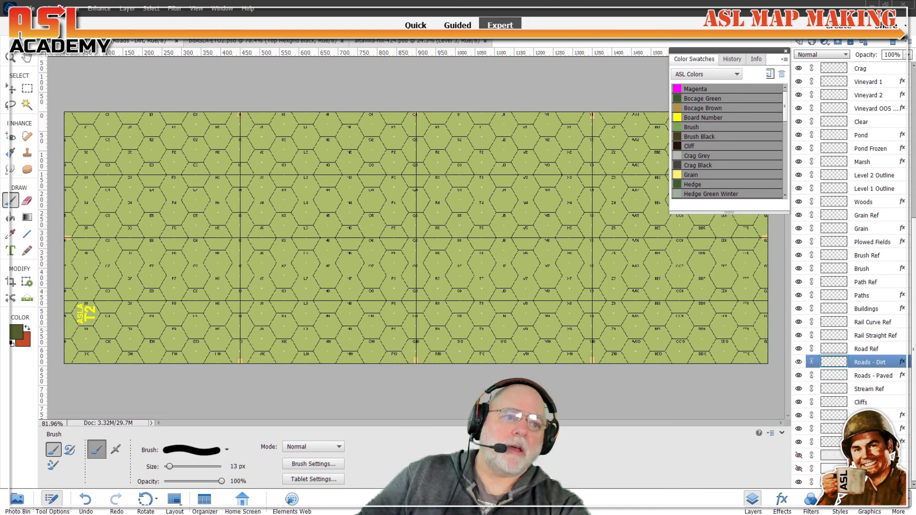
click(862, 481)
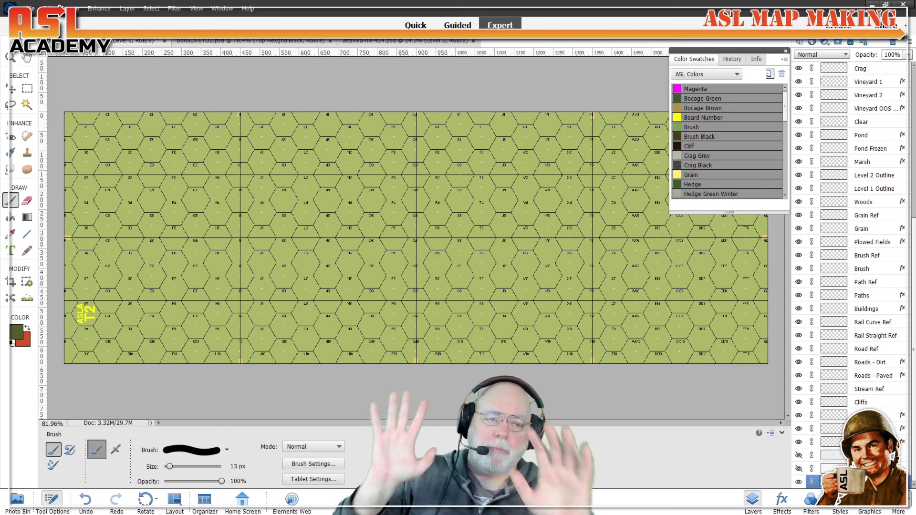
Step: Look through the terrain layers of the blank board and select the Crag layer
scroll(854, 253, up, 6)
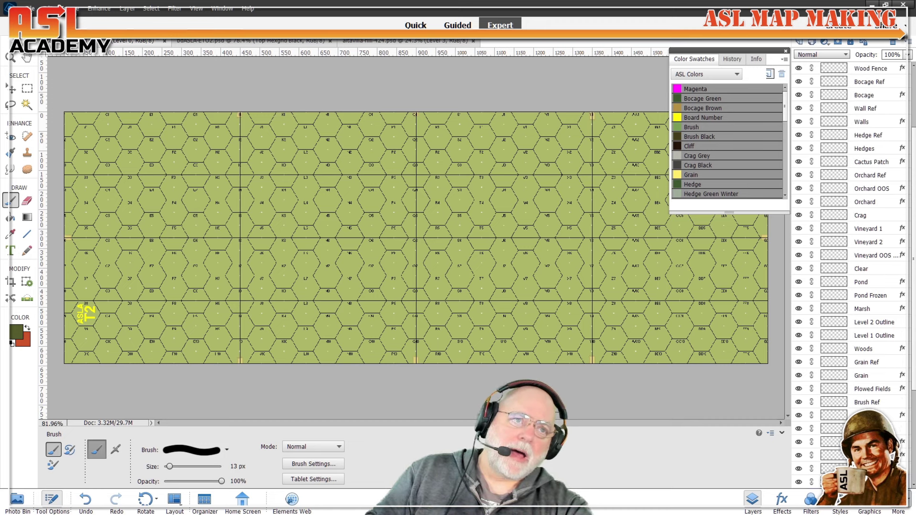
scroll(854, 253, down, 6)
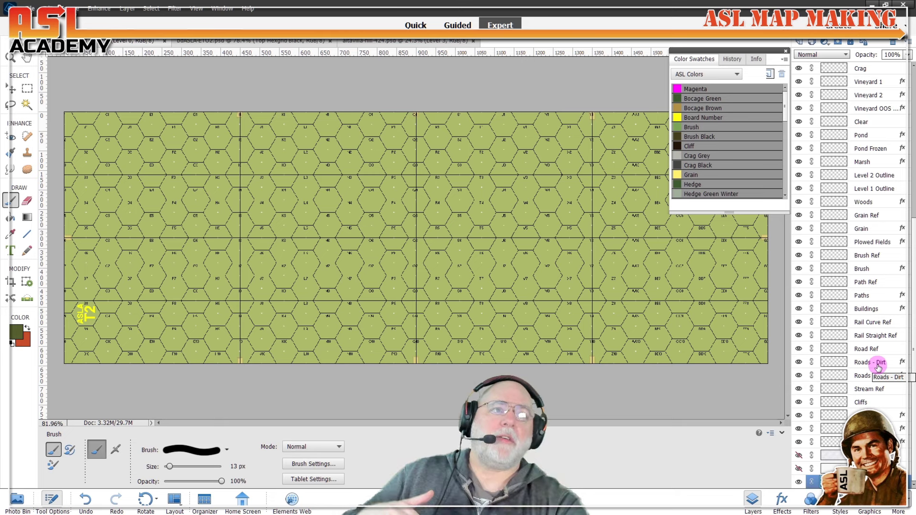
scroll(877, 366, up, 5)
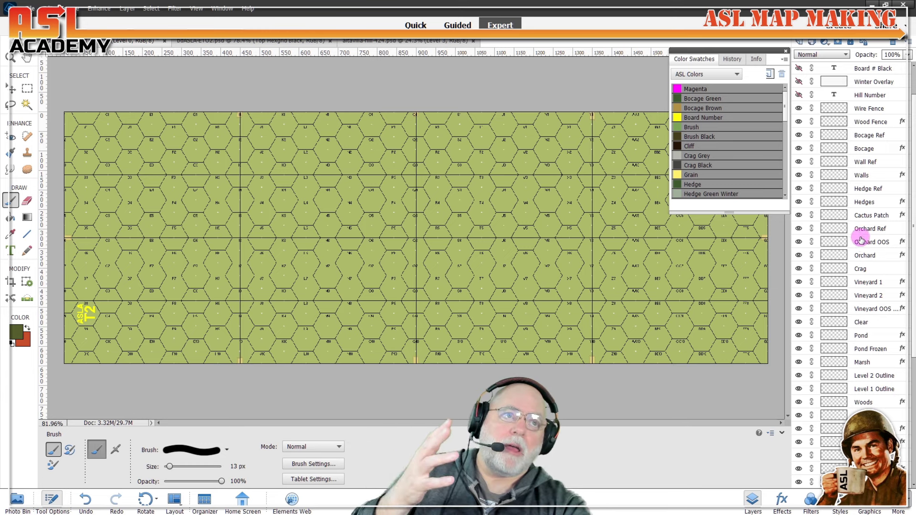
click(863, 268)
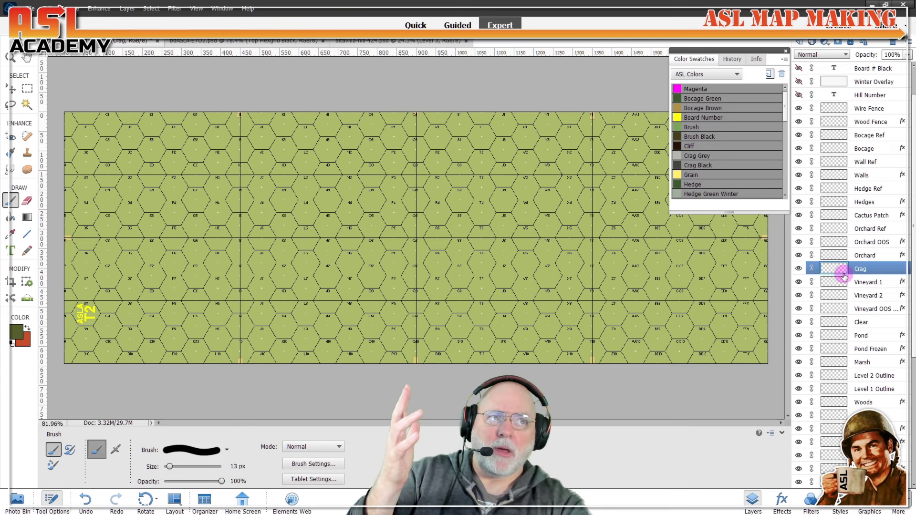
mouse_move(861, 269)
mouse_down()
mouse_move(862, 256)
mouse_move(862, 275)
mouse_up()
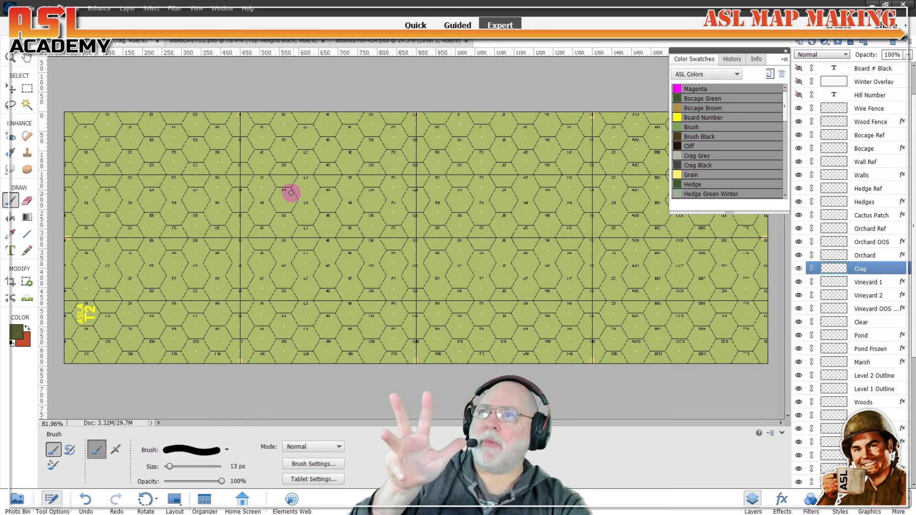
Step: Switch to the finished ETO2 board document and examine its map artwork and terrain layers
click(197, 42)
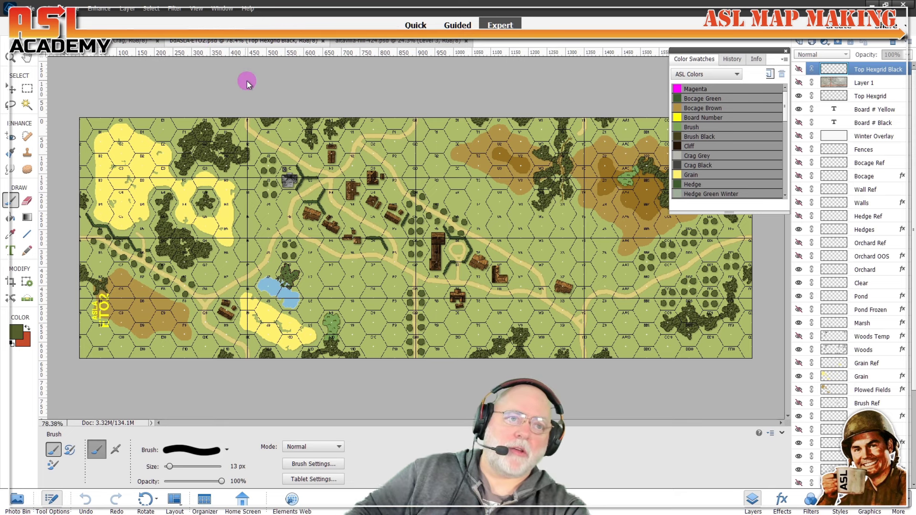
scroll(435, 303, up, 3)
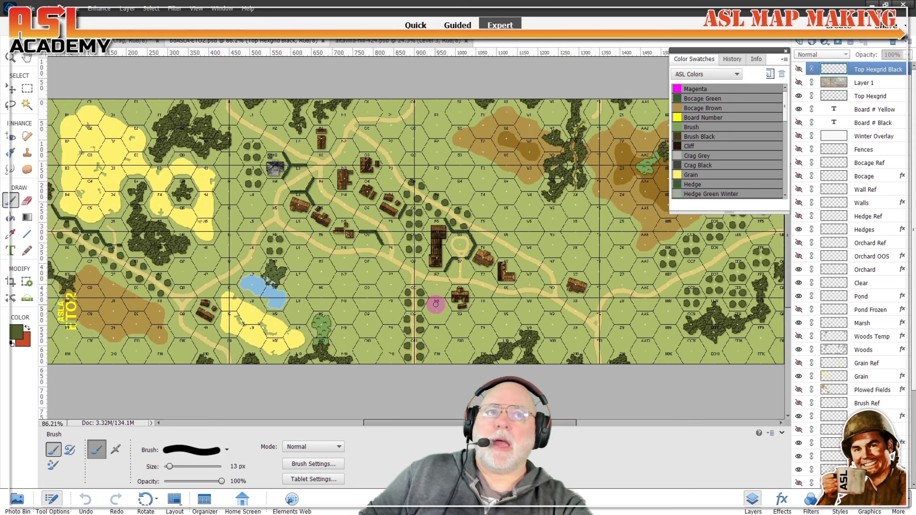
scroll(435, 303, down, 2)
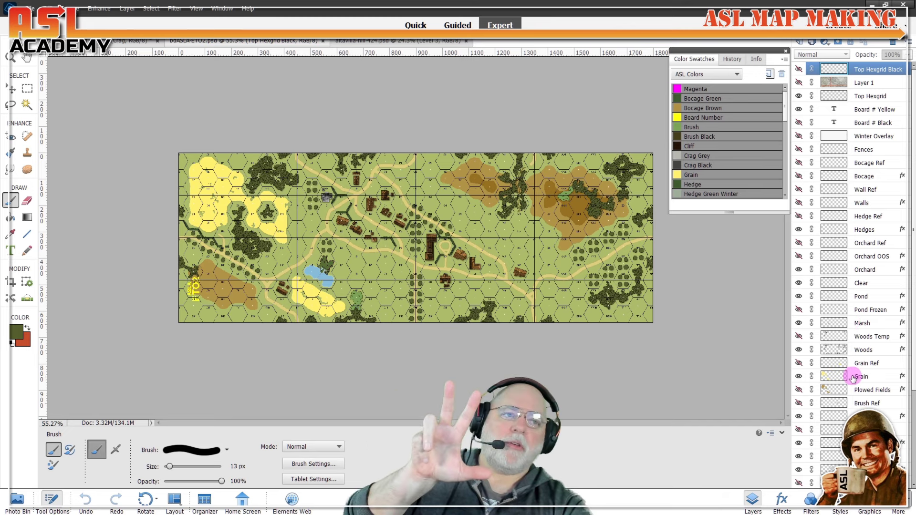
scroll(852, 376, down, 3)
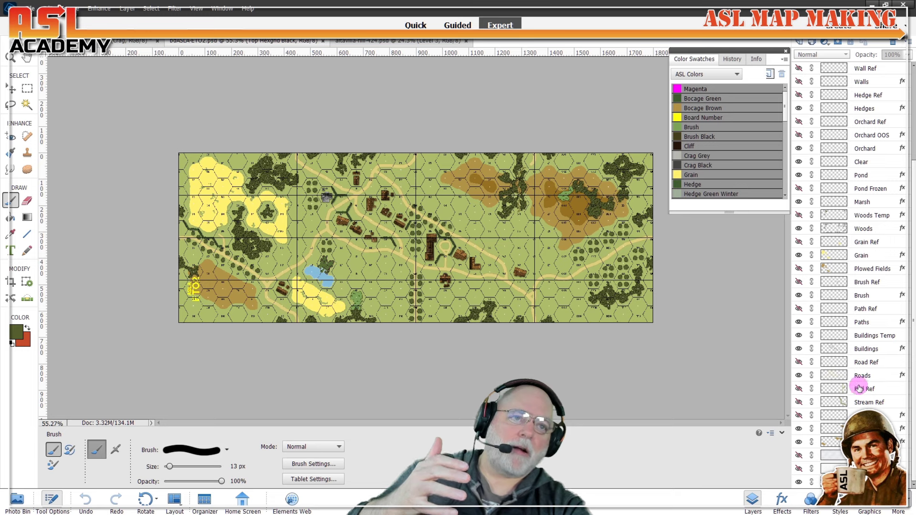
Step: Toggle the Roads layer's visibility off and on to preview the map with and without roads
click(799, 376)
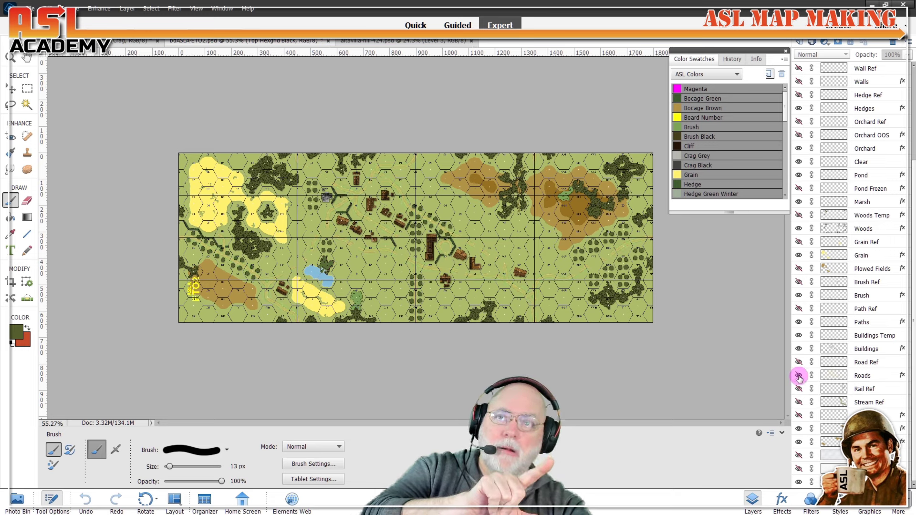
scroll(572, 296, up, 4)
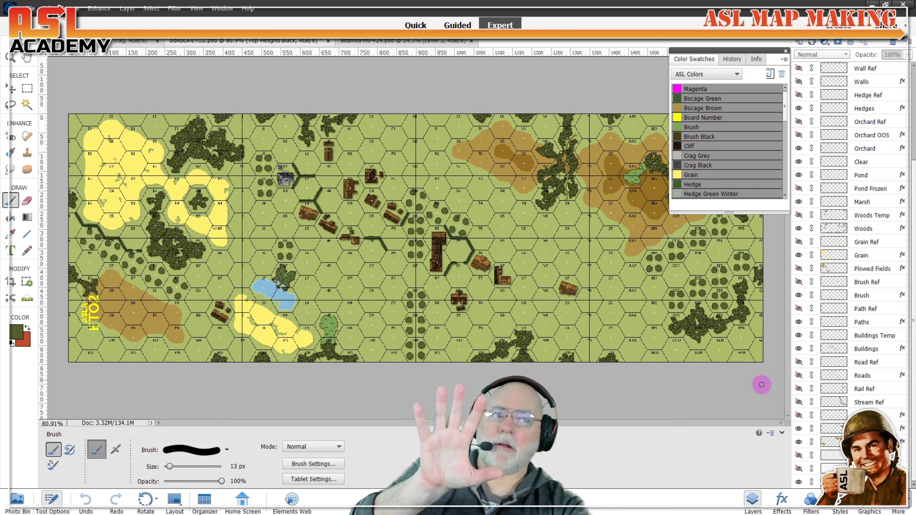
click(798, 376)
click(798, 376)
click(798, 376)
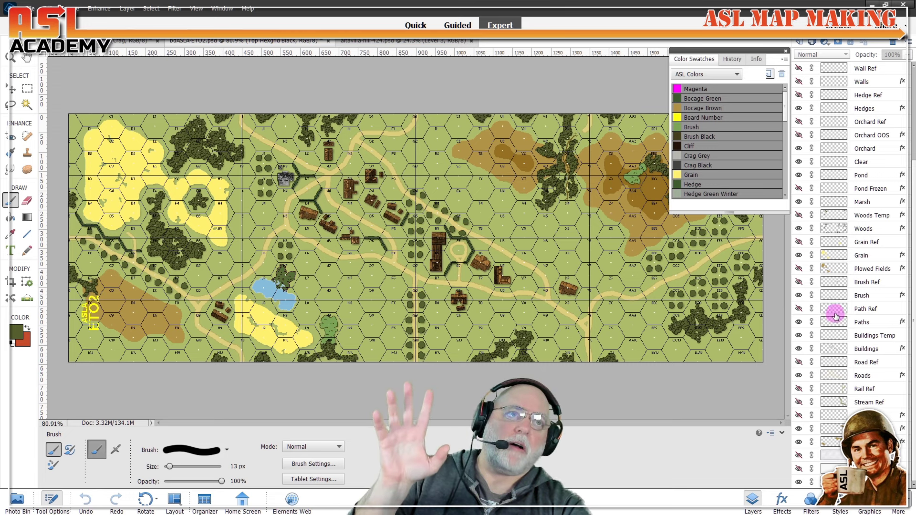
Step: Toggle the Buildings layer's visibility to preview the map with and without buildings
click(797, 349)
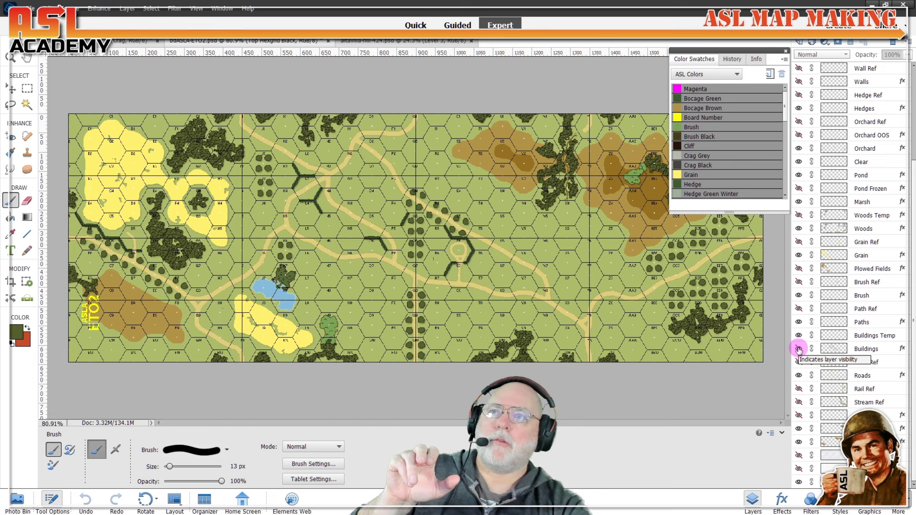
click(798, 350)
click(798, 349)
click(798, 349)
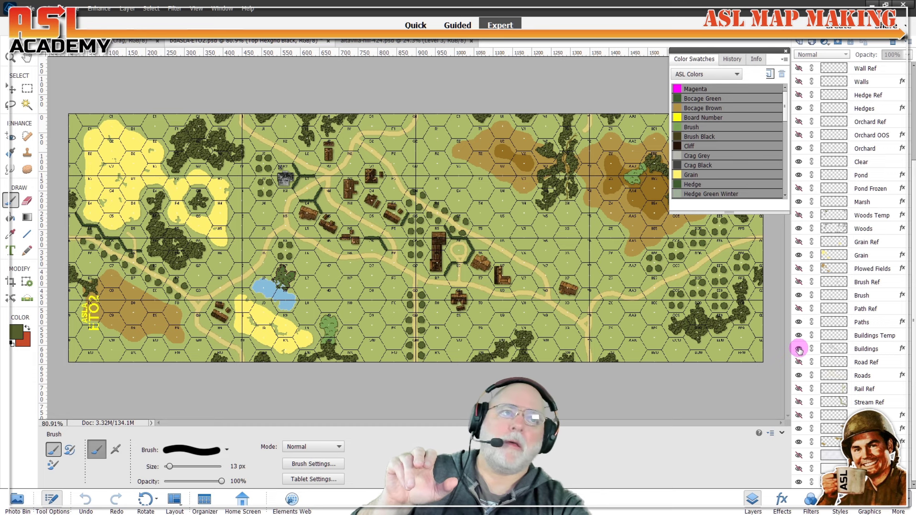
Step: Toggle the Grain and Plowed Fields layers to compare the fields as grain and as plowed ground
click(797, 255)
click(798, 255)
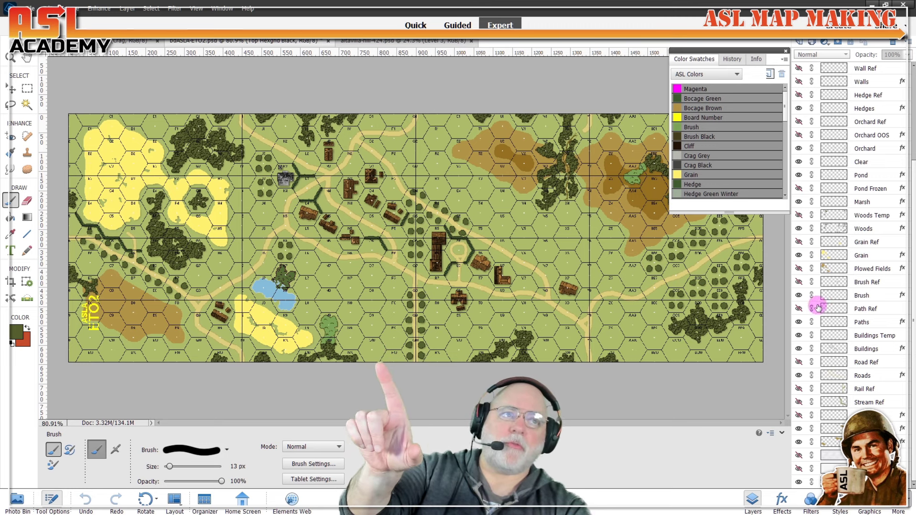
click(799, 257)
click(799, 269)
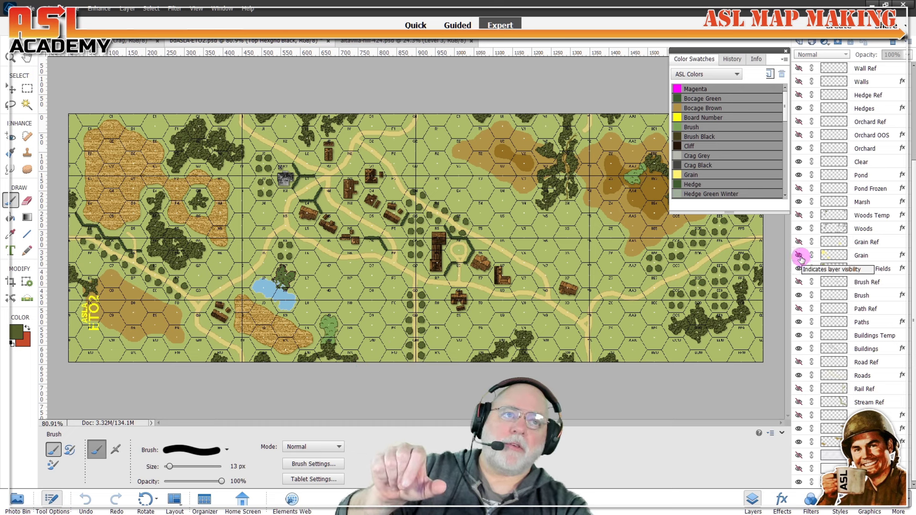
click(800, 256)
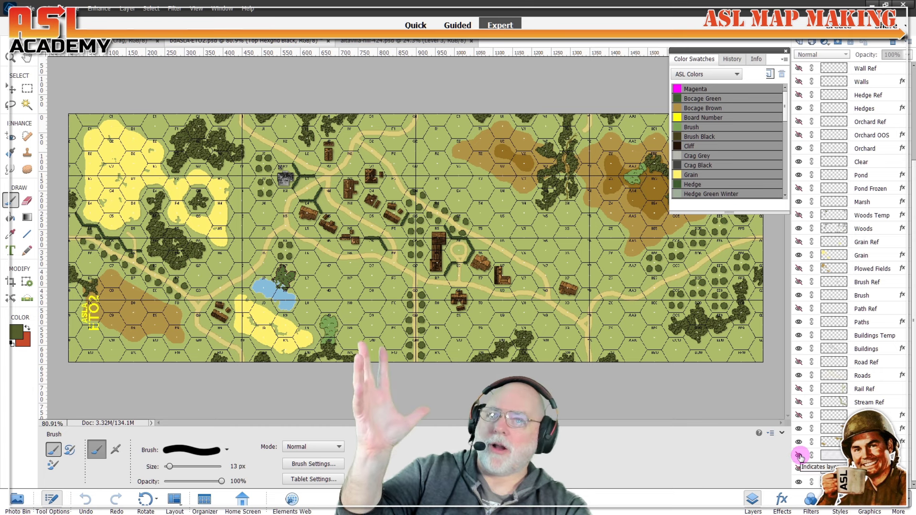
Step: Preview the map on the snow-textured ground by showing that layer, and hide it again
click(799, 456)
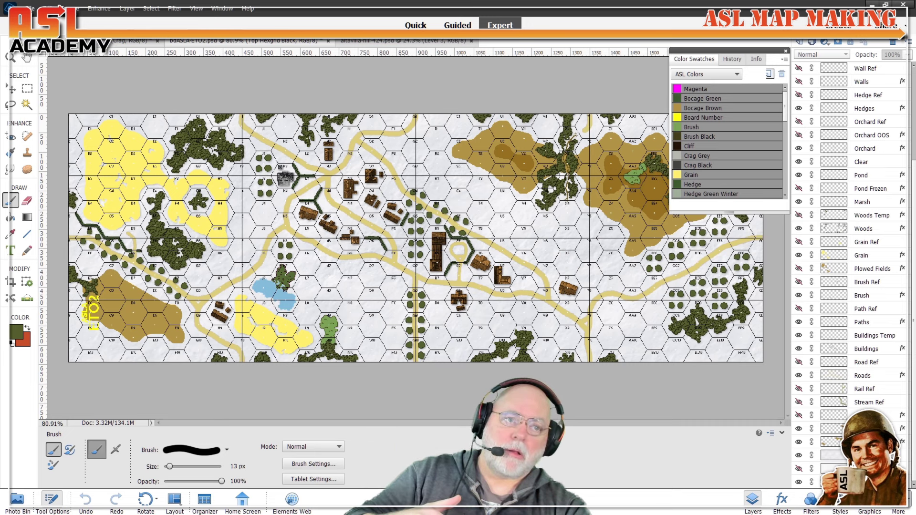
click(794, 458)
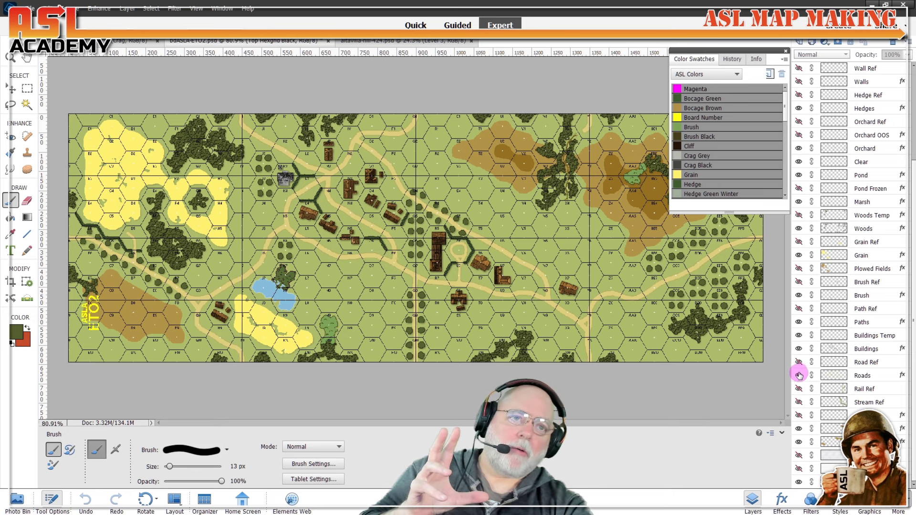
Step: Try erasing part of the eastern road on the Roads layer with a Block-type Eraser, and undo it
click(879, 375)
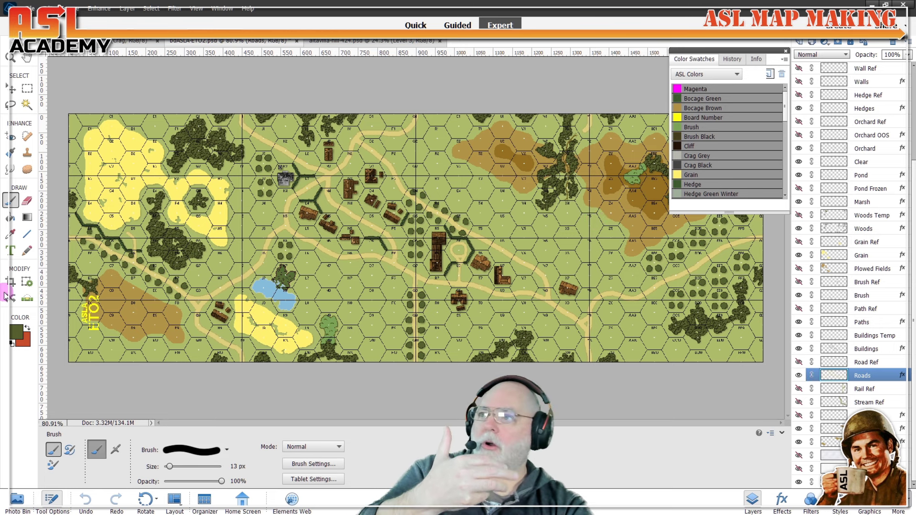
click(27, 201)
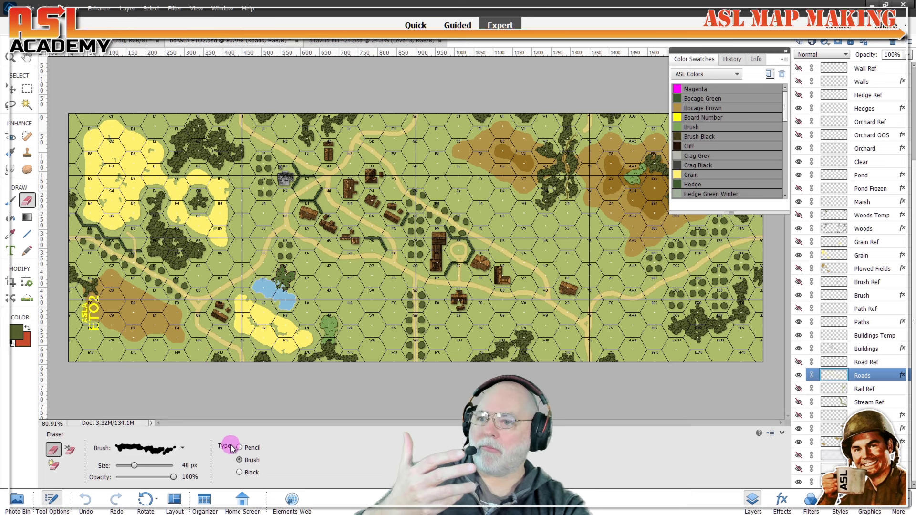
click(239, 473)
scroll(661, 262, up, 1)
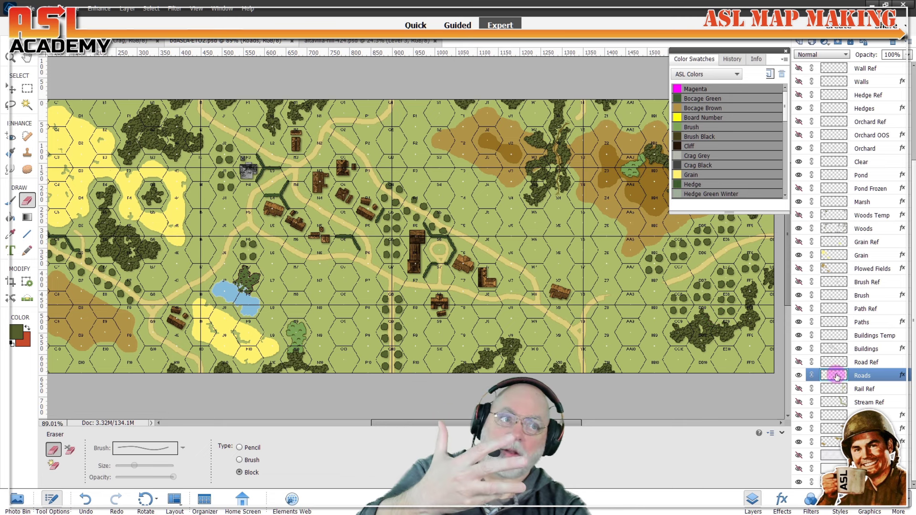
key(ctrl+z)
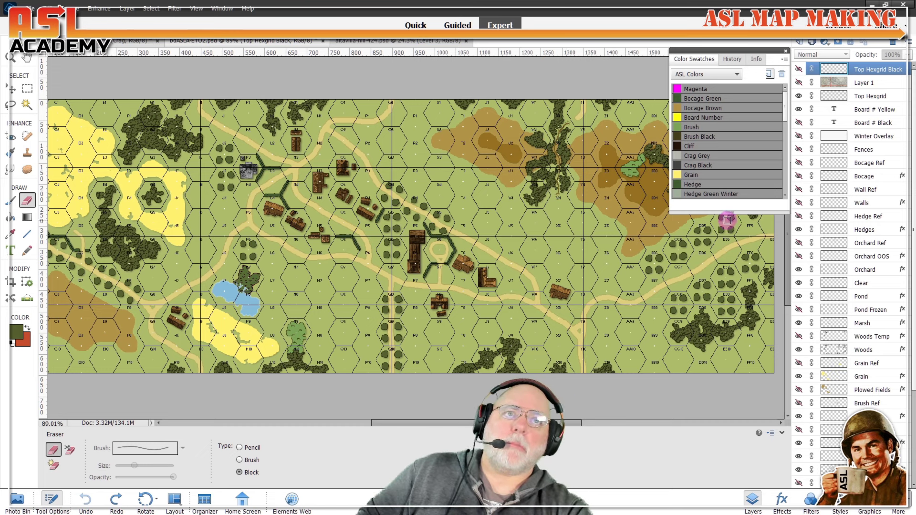
Step: Extend the ASL Colors swatch list so that all of its colors show
drag(730, 213, 729, 486)
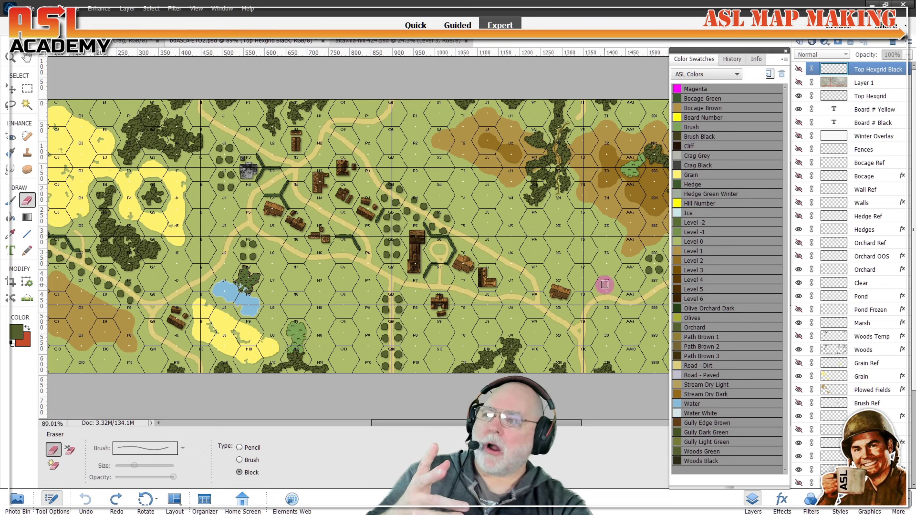
Step: Set the Paint Bucket to pattern fill and browse the ASL Patterns set down to the Test pattern
click(11, 218)
click(73, 455)
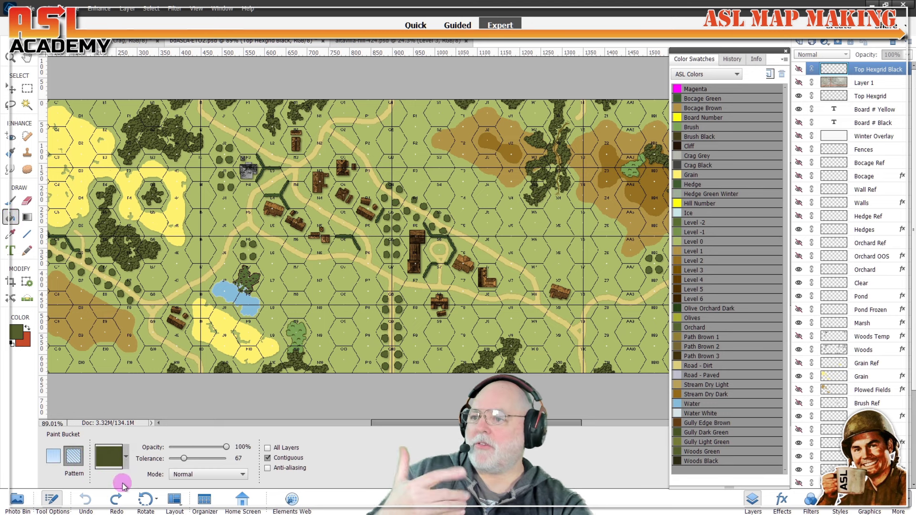
click(126, 456)
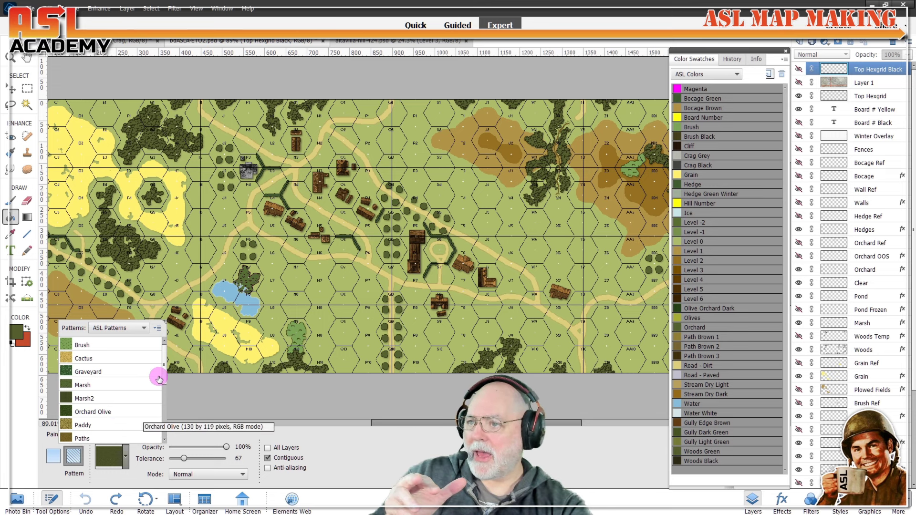
drag(162, 371, 165, 403)
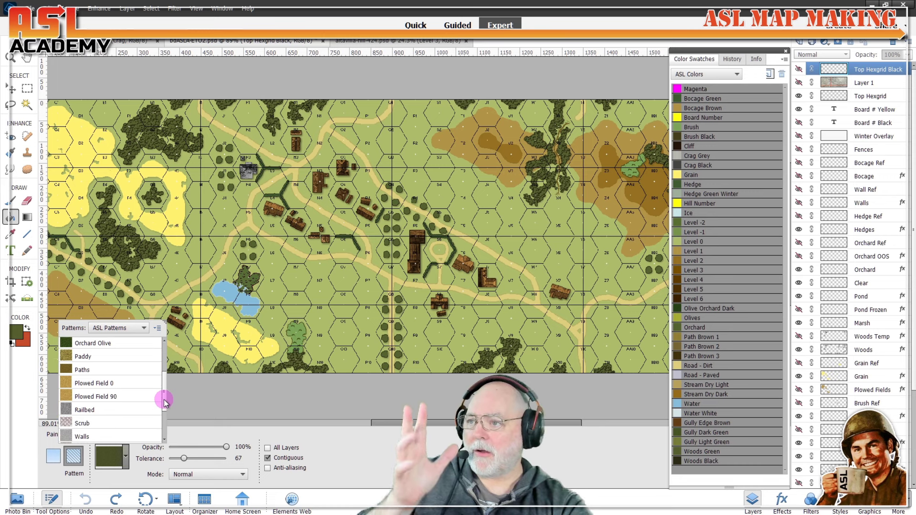
drag(165, 402, 165, 421)
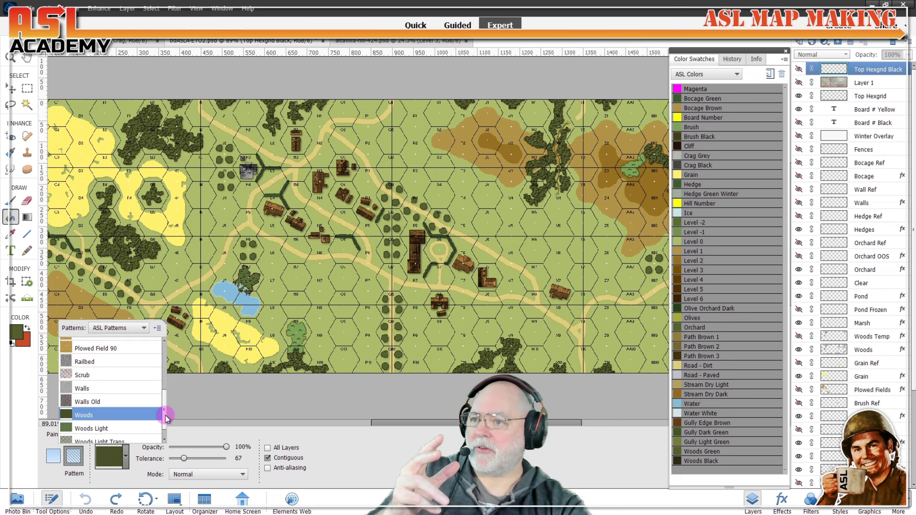
drag(165, 414, 164, 420)
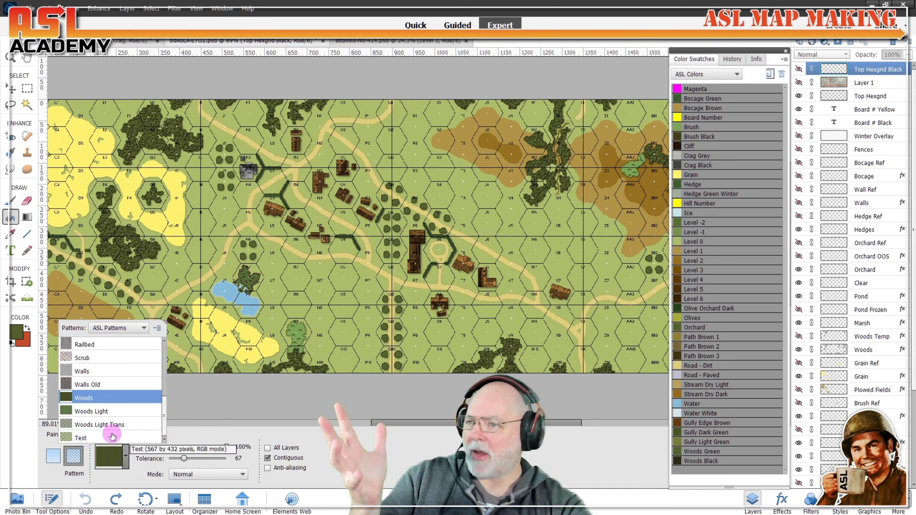
Step: Switch from the pattern list to the Brush tool and browse the ASL Brushes set down to the Orchard Rd brushes
click(411, 427)
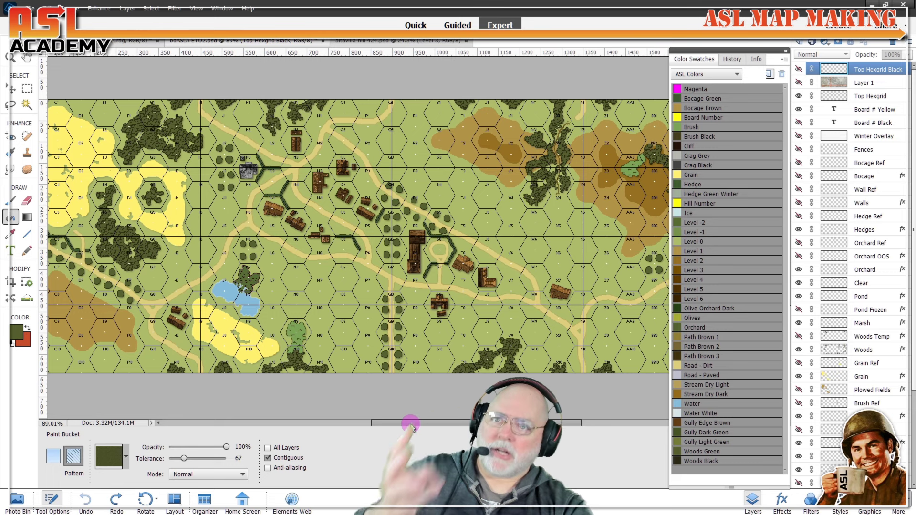
click(12, 203)
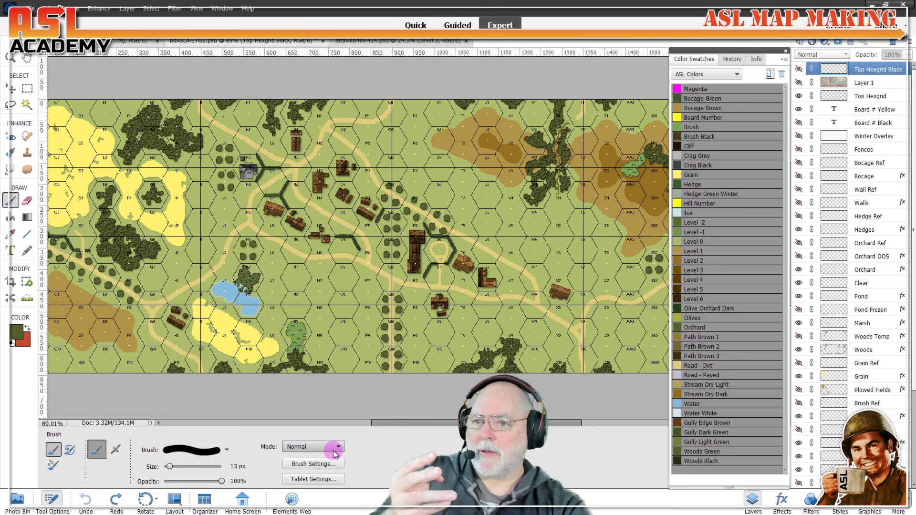
click(227, 451)
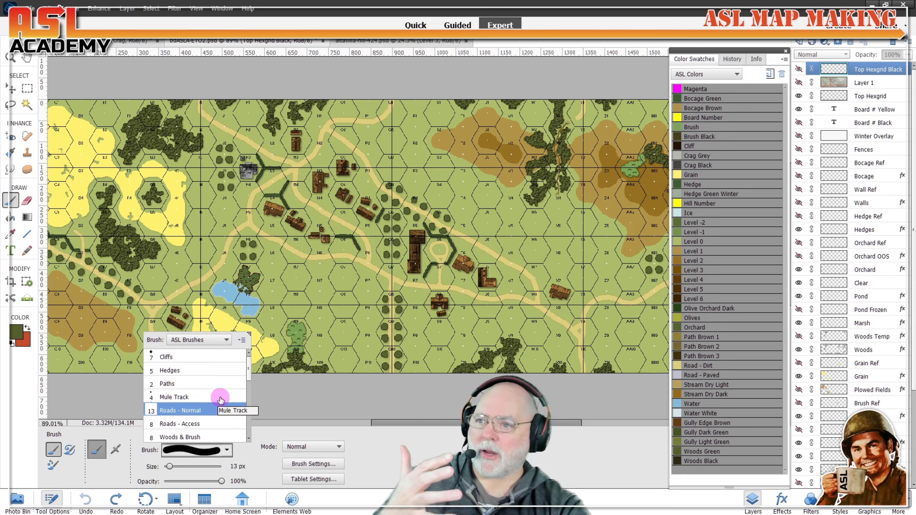
scroll(219, 405, down, 1)
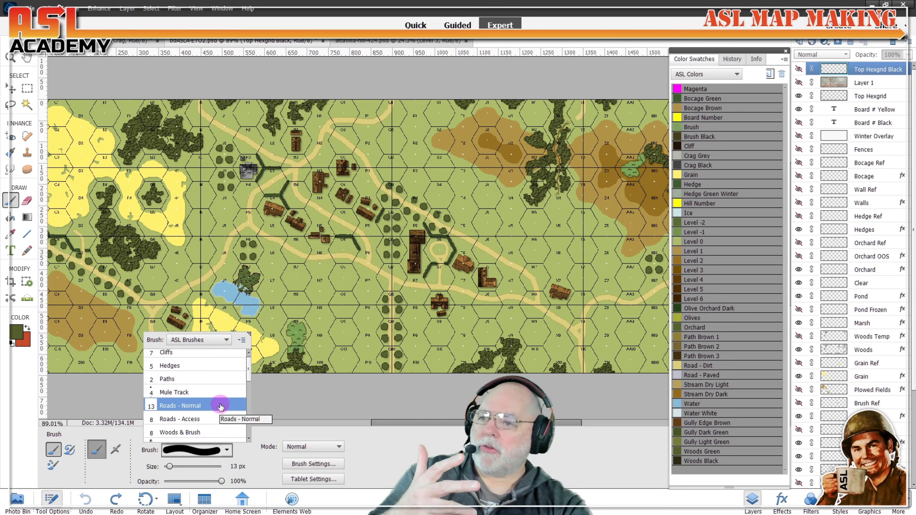
scroll(219, 406, down, 3)
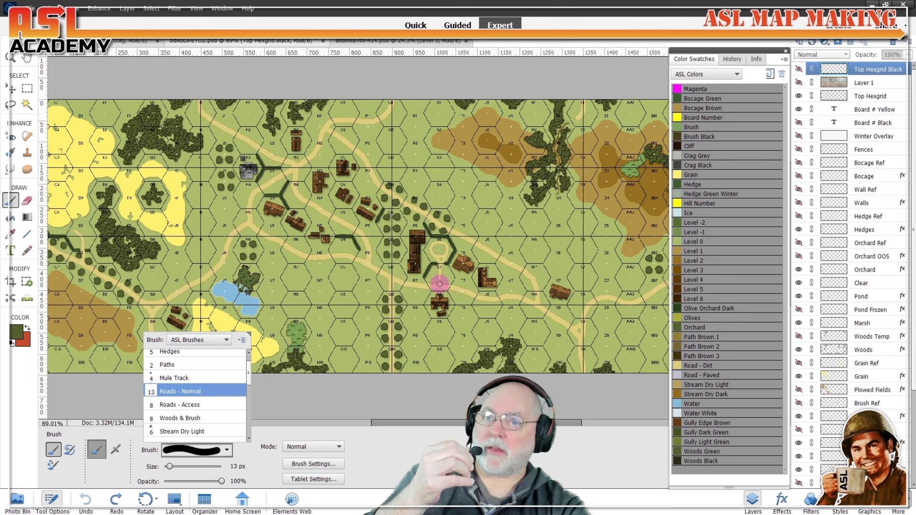
scroll(222, 416, down, 1)
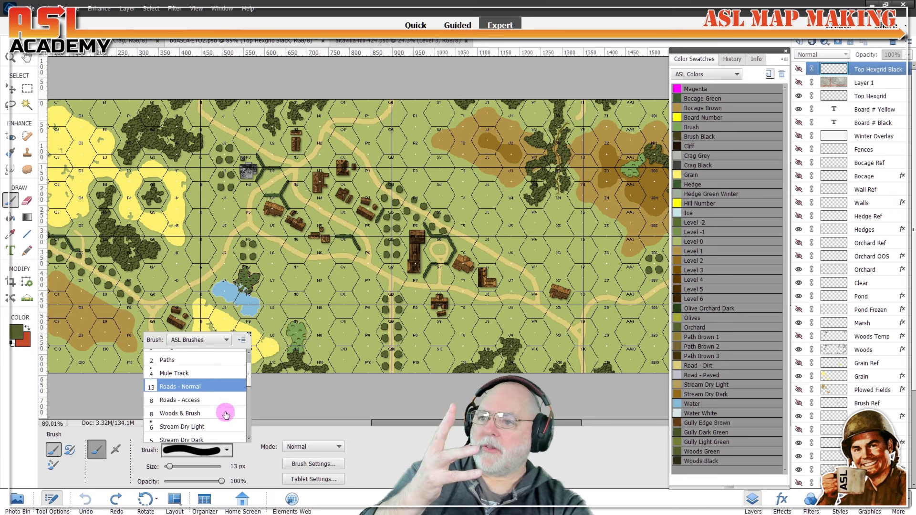
scroll(224, 410, down, 2)
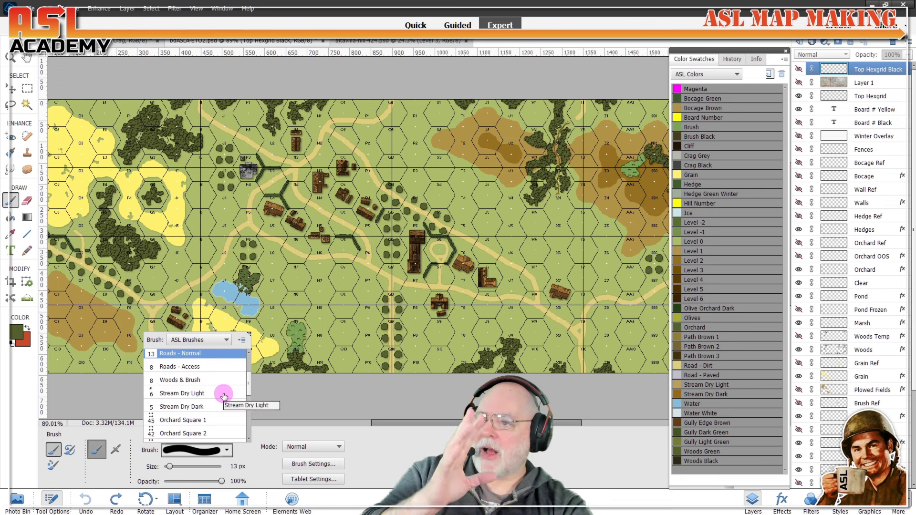
scroll(221, 409, down, 1)
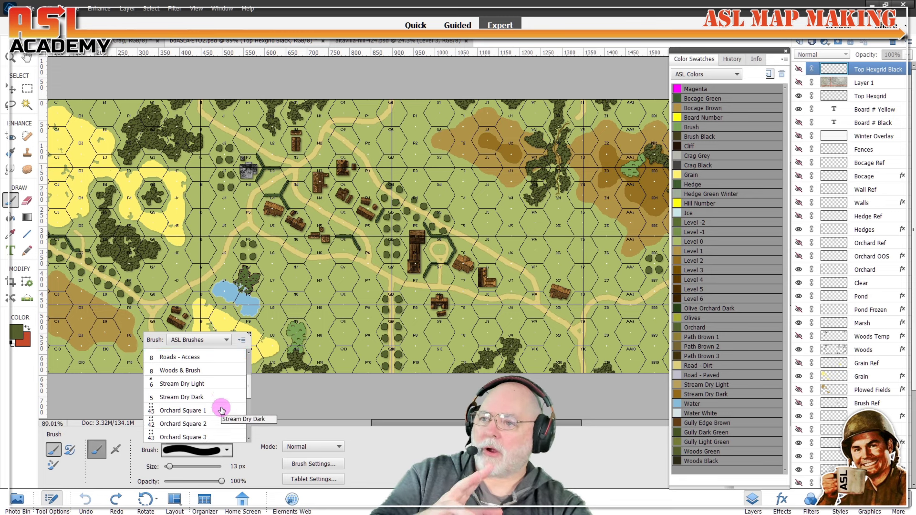
scroll(221, 409, down, 9)
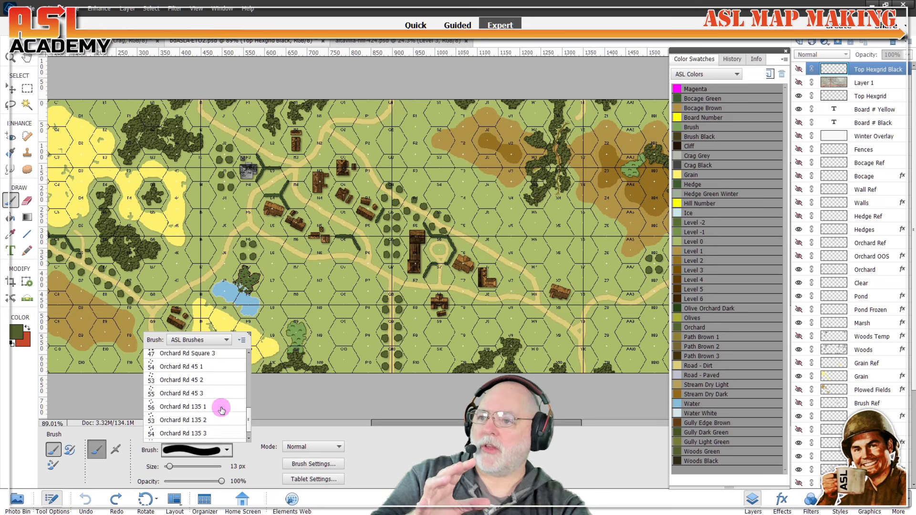
scroll(221, 409, down, 1)
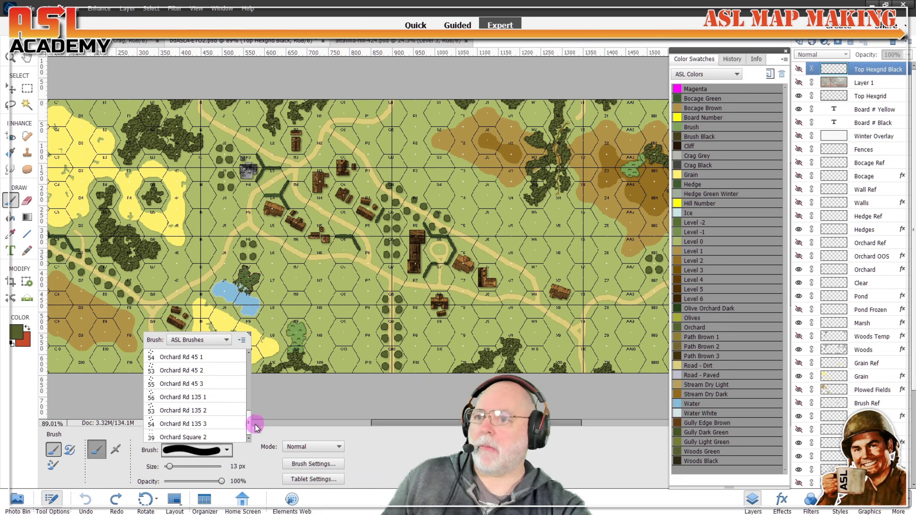
click(431, 455)
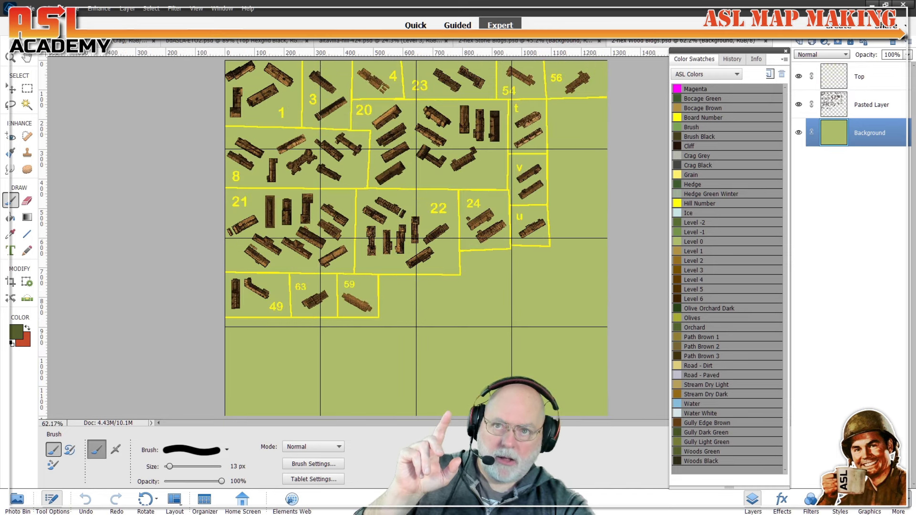
Step: Look over the 2-hex wood and 2-hex stone building sheets, ending on the wood buildings document
scroll(453, 274, down, 3)
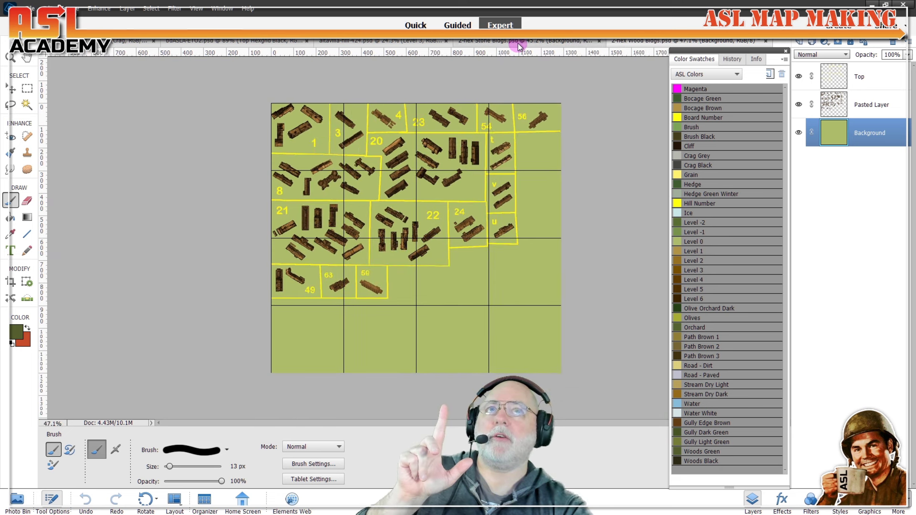
click(517, 41)
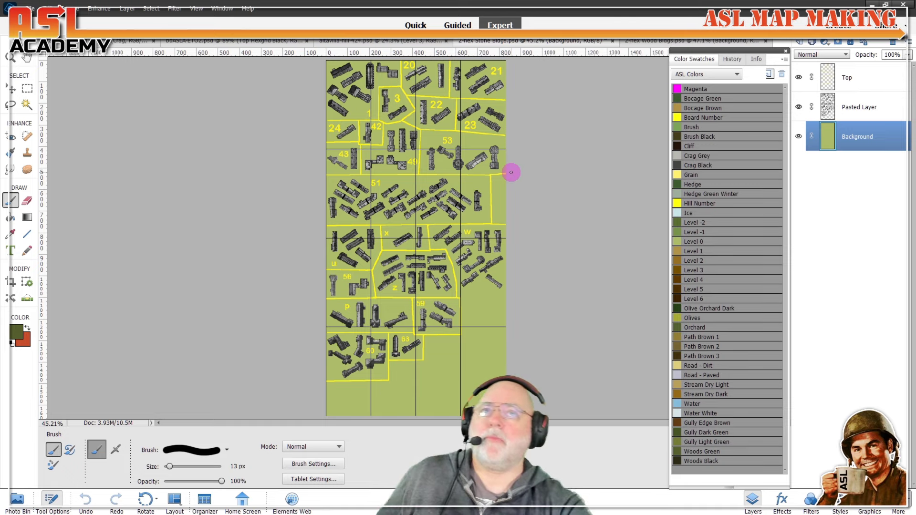
click(638, 45)
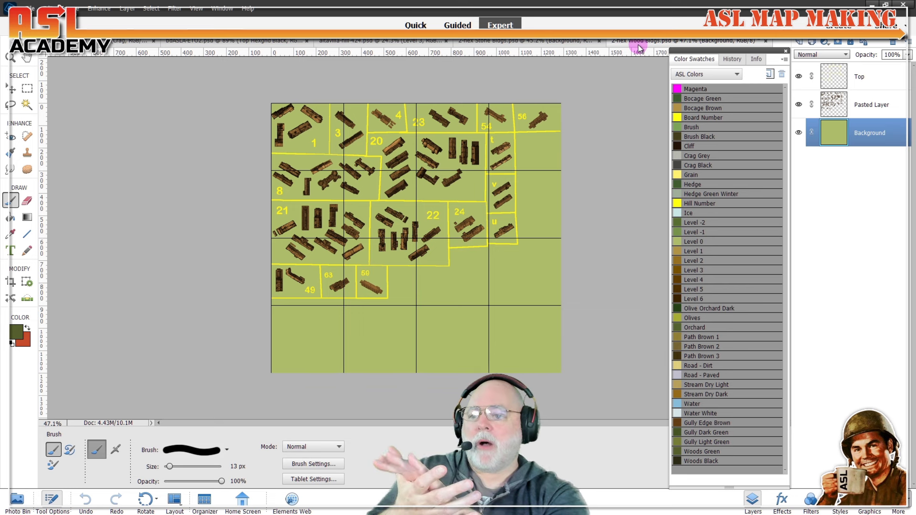
Step: Compare the layer list of the blank board template with that of the finished ETO2 map
click(195, 43)
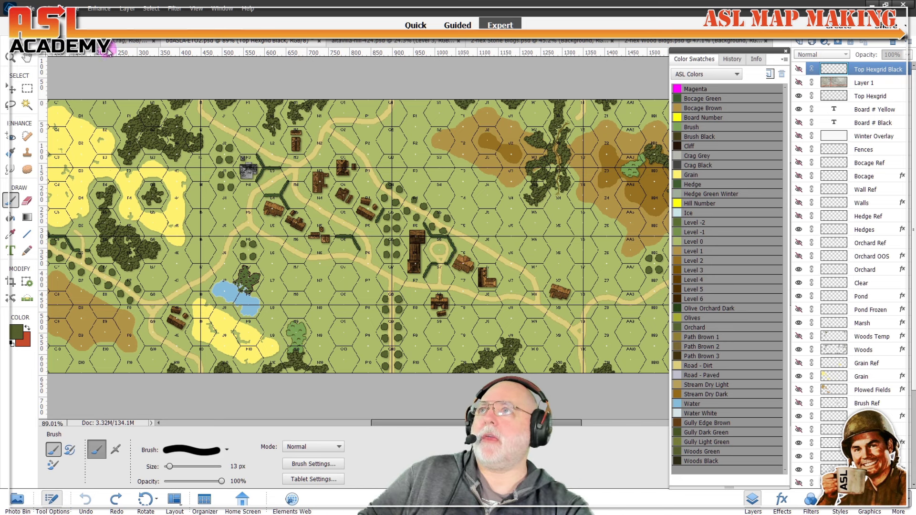
click(126, 41)
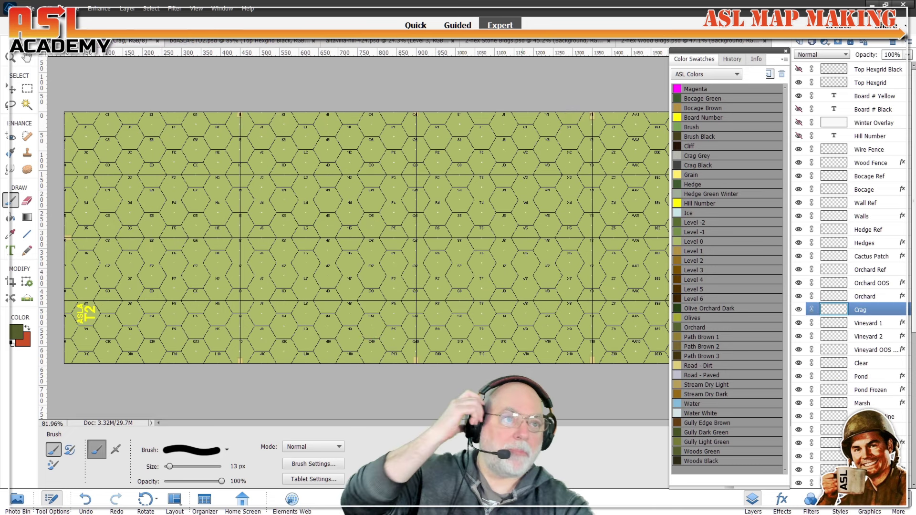
scroll(890, 329, down, 6)
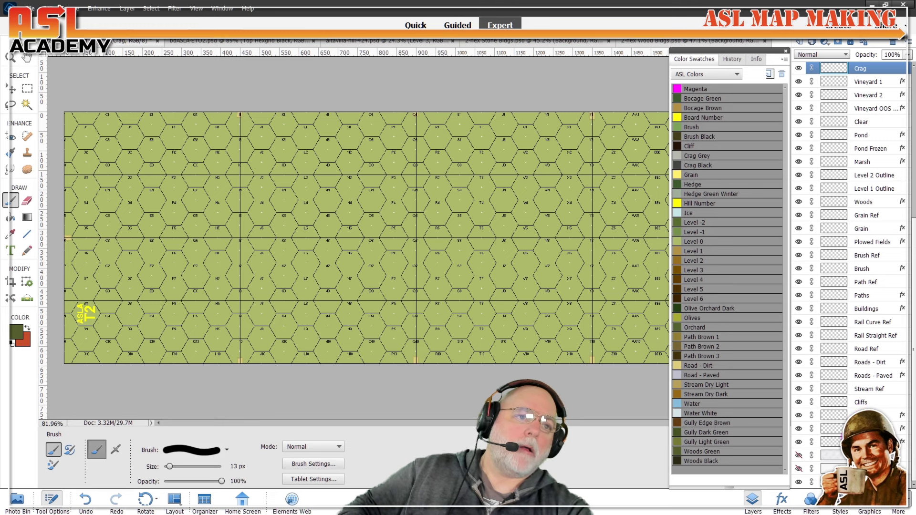
click(213, 42)
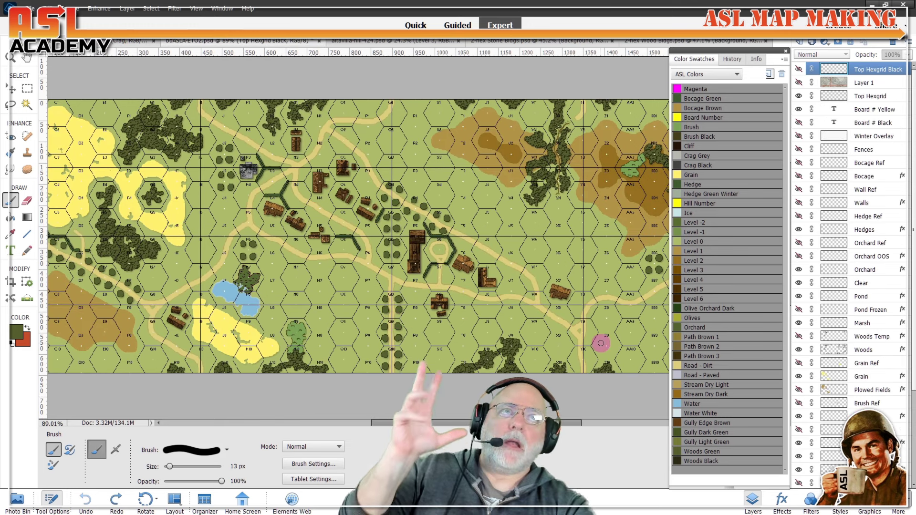
scroll(859, 286, down, 3)
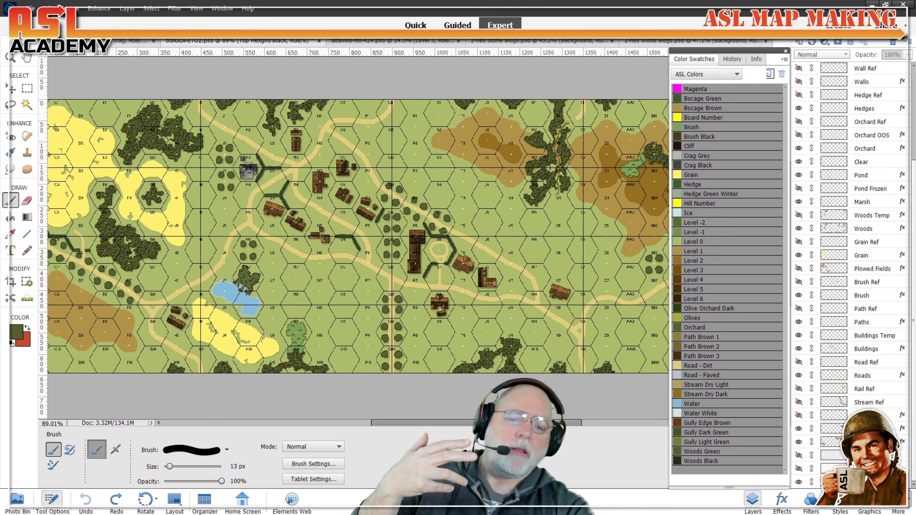
scroll(854, 277, up, 3)
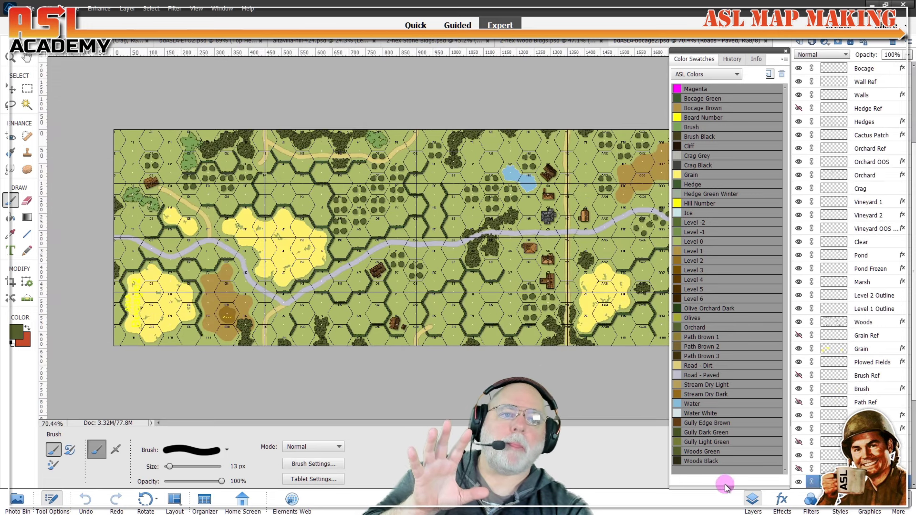
Step: Shorten the ASL Colors swatch list to uncover the eastern end of the bocage map
drag(725, 486, 706, 213)
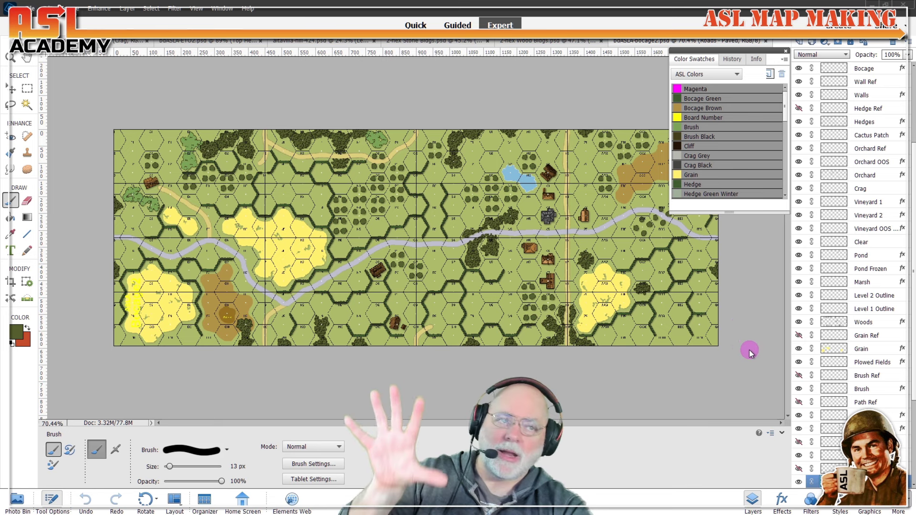
Step: Compare the bocage map with its aerial photo layer by showing and hiding that layer repeatedly, leaving it hidden
scroll(849, 448, down, 5)
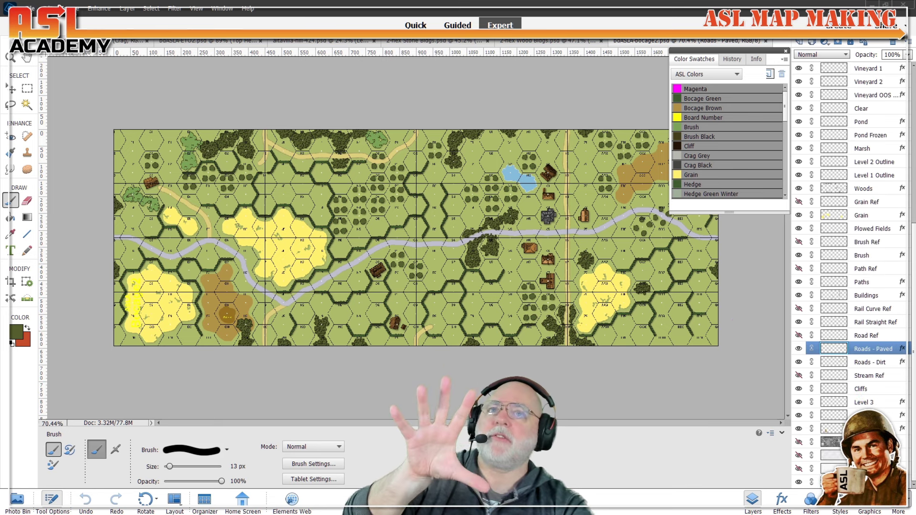
click(799, 441)
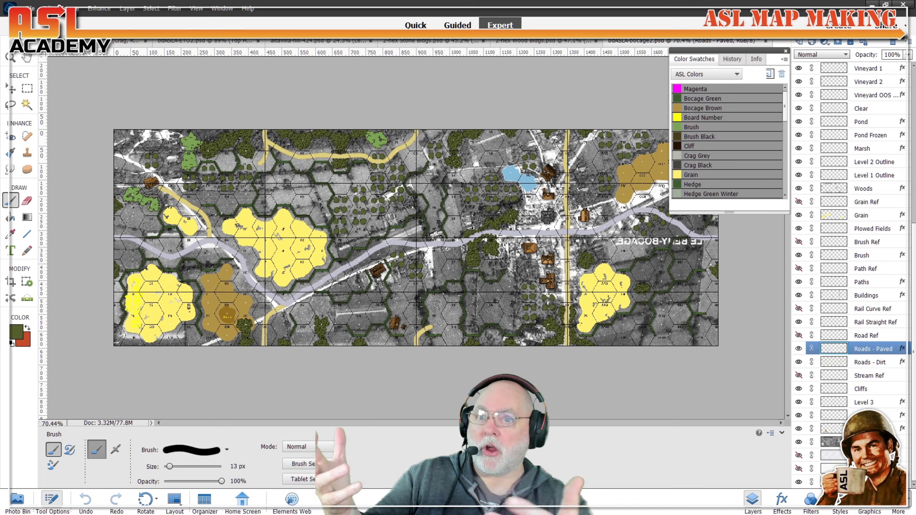
click(799, 442)
click(799, 442)
click(798, 444)
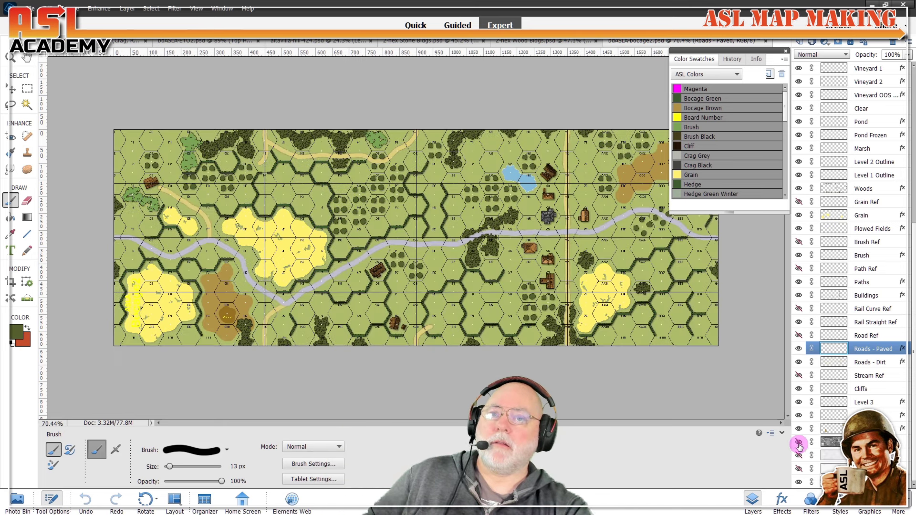
click(799, 444)
click(798, 443)
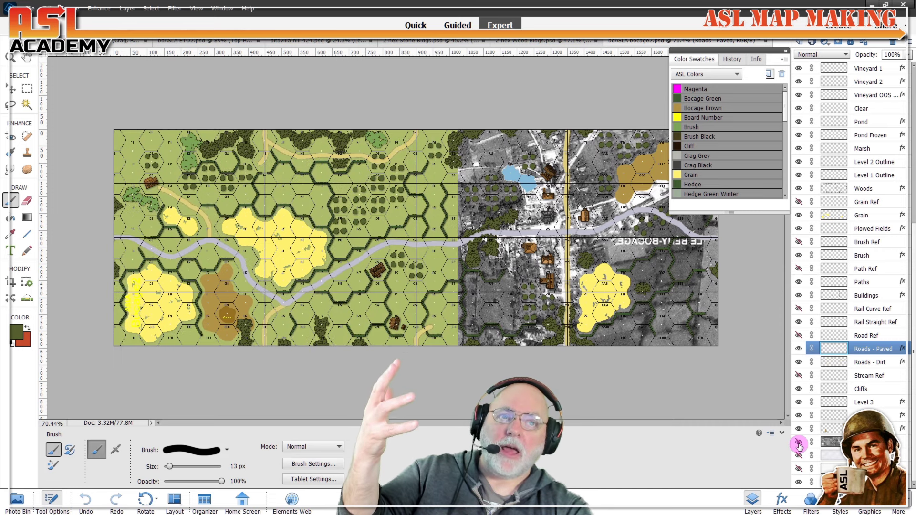
click(798, 444)
click(799, 444)
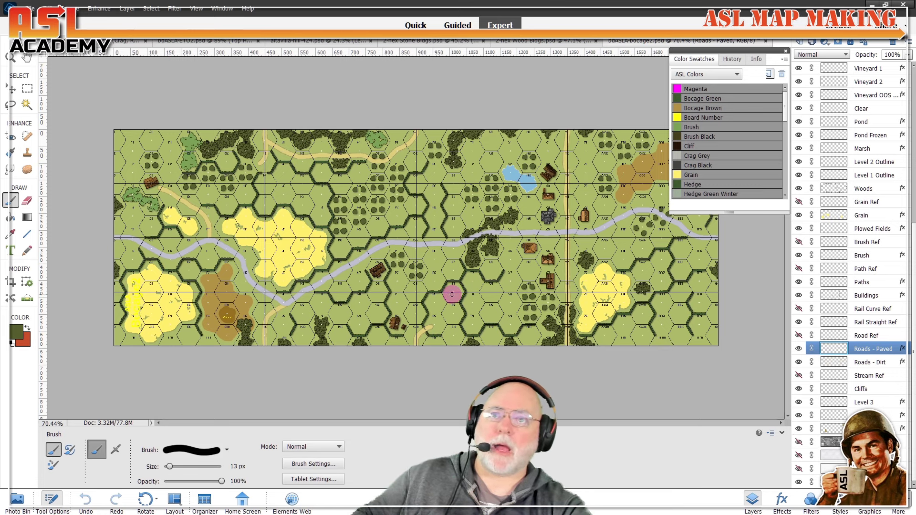
Step: Close bdASLA-bocage2.psd without saving its changes and go to the blank board template
click(766, 43)
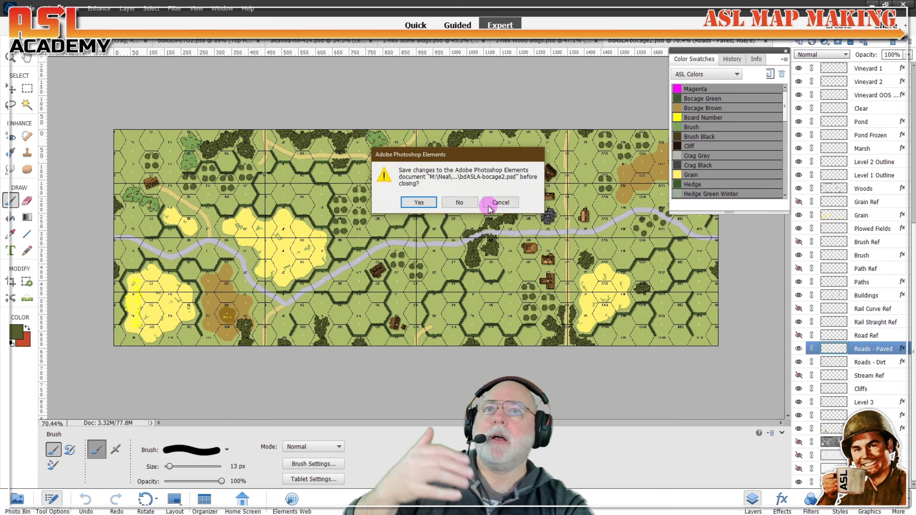
click(464, 205)
click(123, 44)
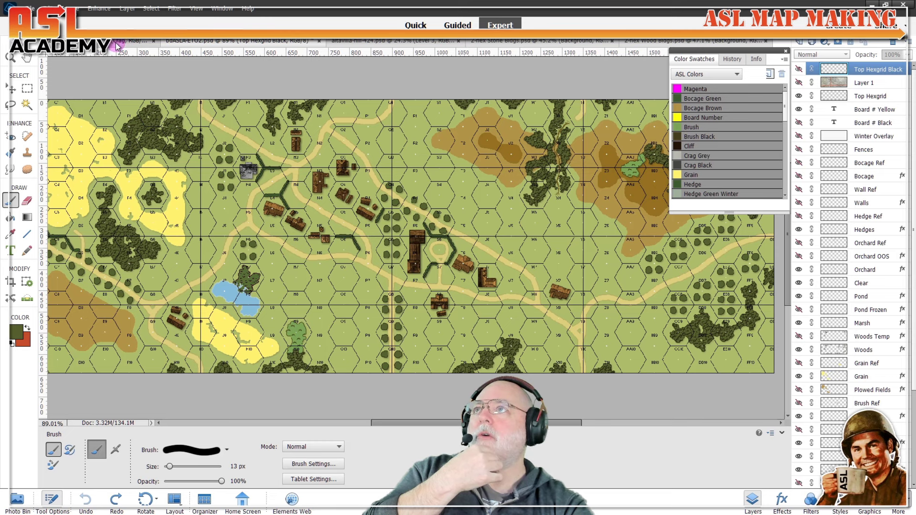
Step: Prepare to paint dirt roads using the Roads - Dirt layer, the Road - Dirt swatch and the 13 px Roads - Normal brush
key(ctrl+plus)
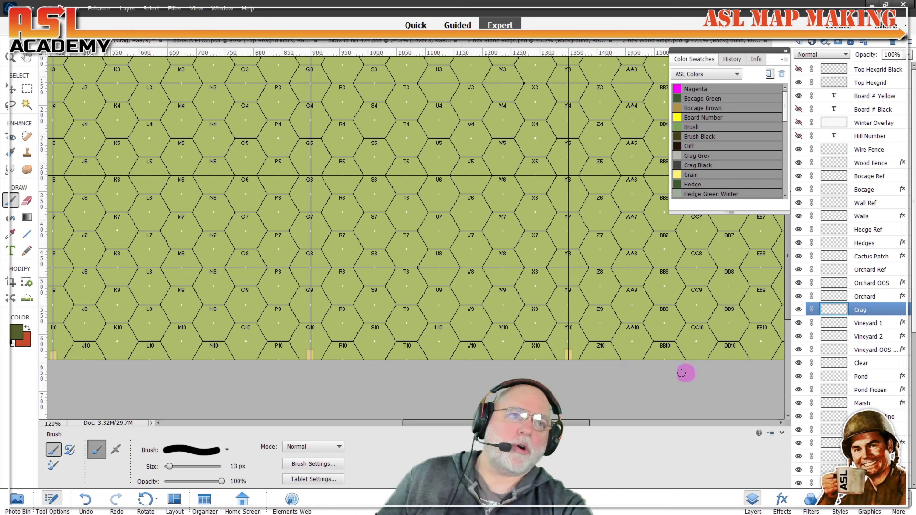
scroll(844, 377, down, 4)
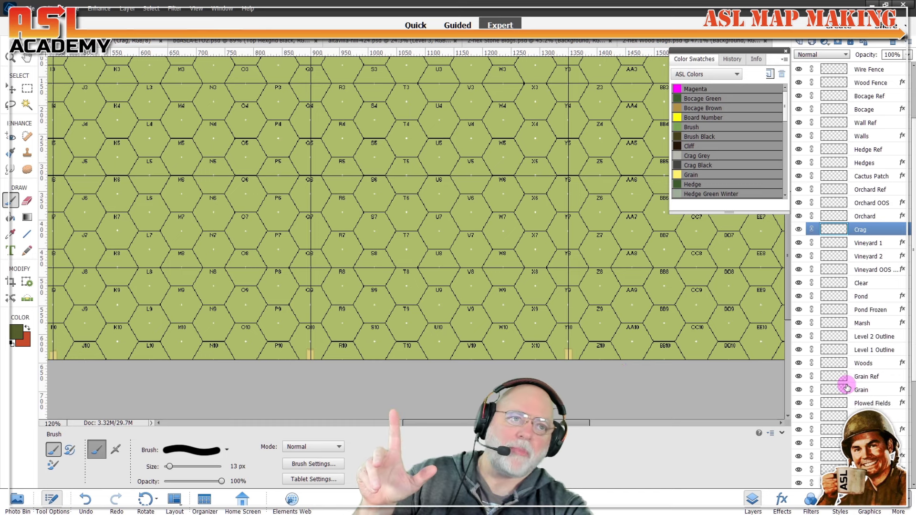
scroll(844, 356, down, 2)
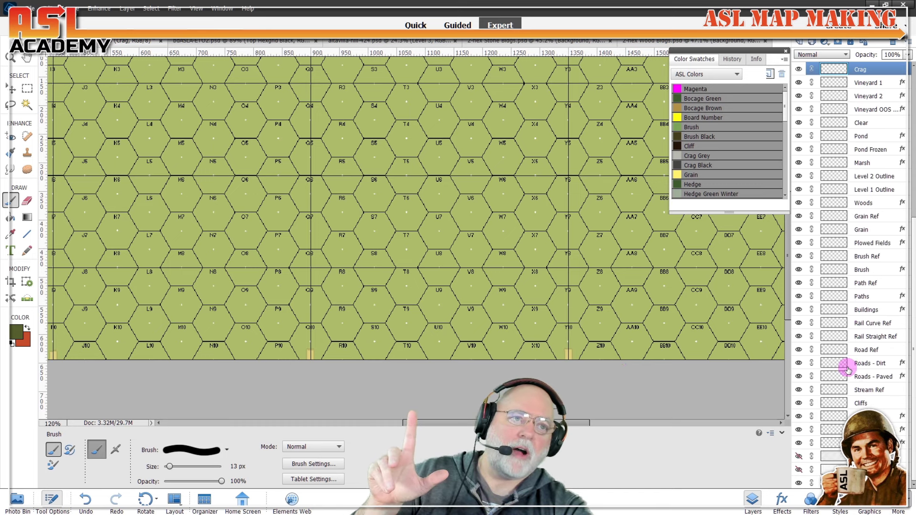
click(872, 364)
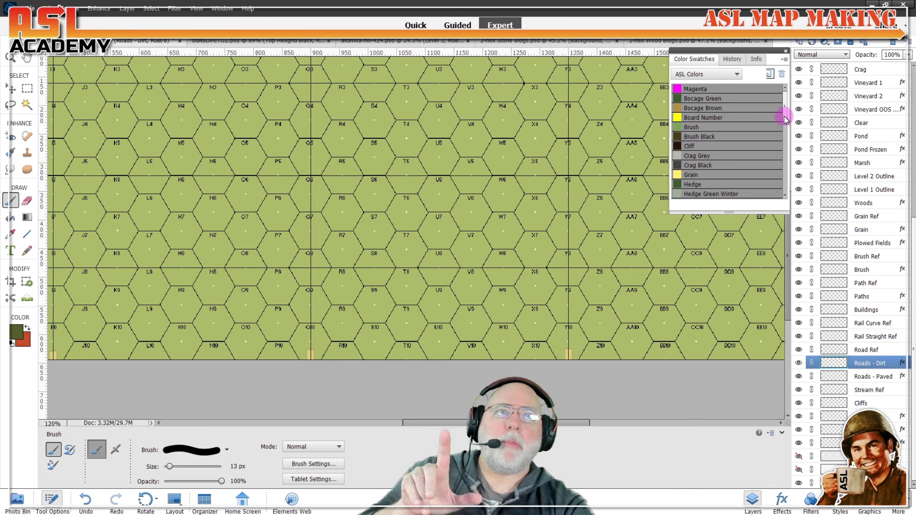
drag(785, 120, 779, 180)
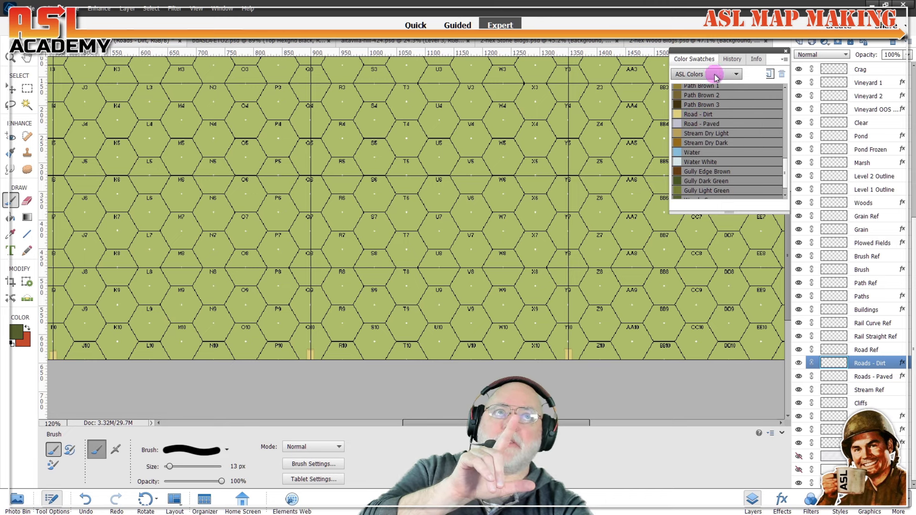
click(700, 114)
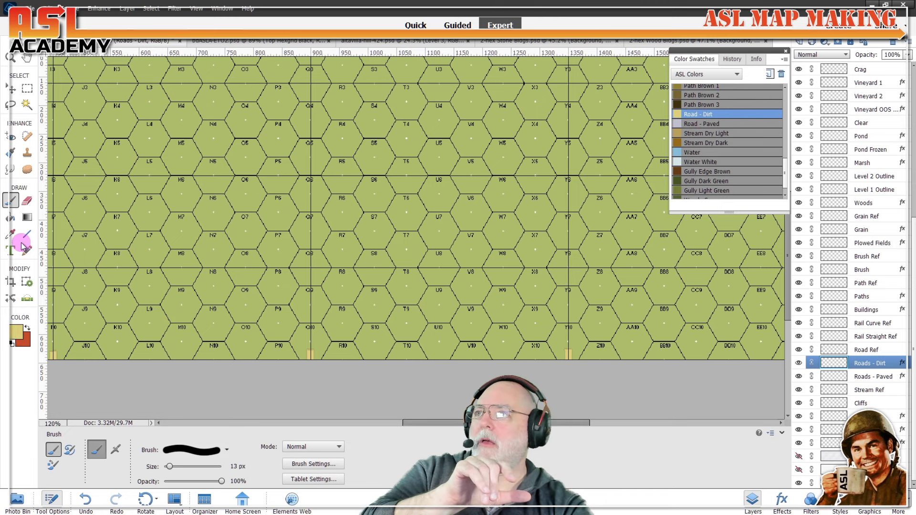
click(219, 451)
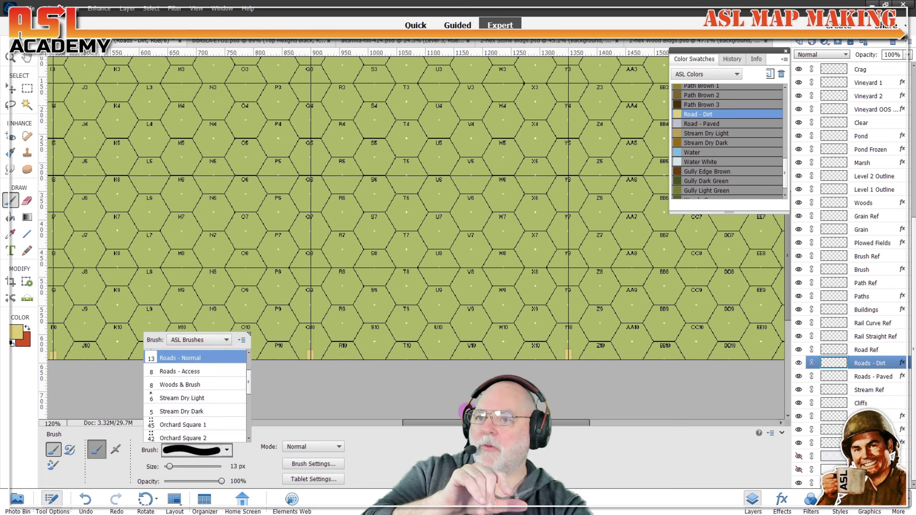
click(546, 365)
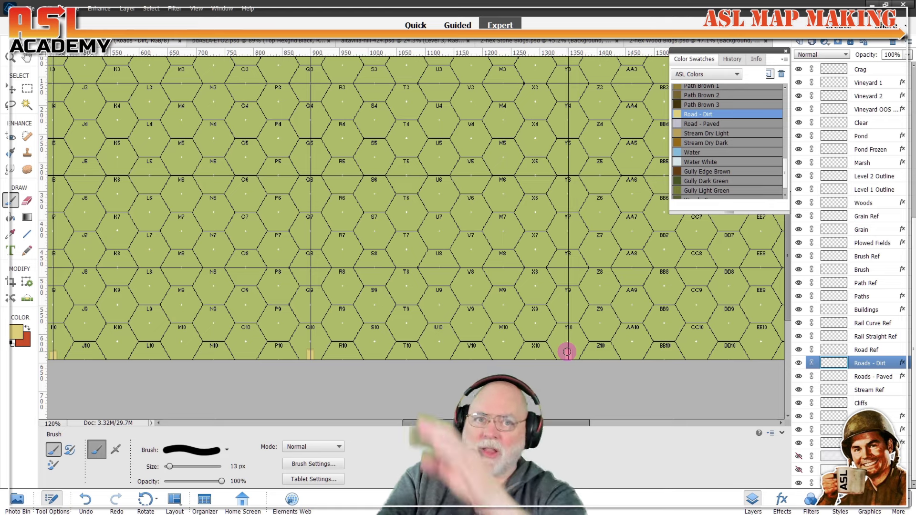
Step: Paint a dirt road from the board edge at Y10 through X8 and X7 toward Y7, with a branch through W8 and U9 to S8
scroll(566, 352, up, 5)
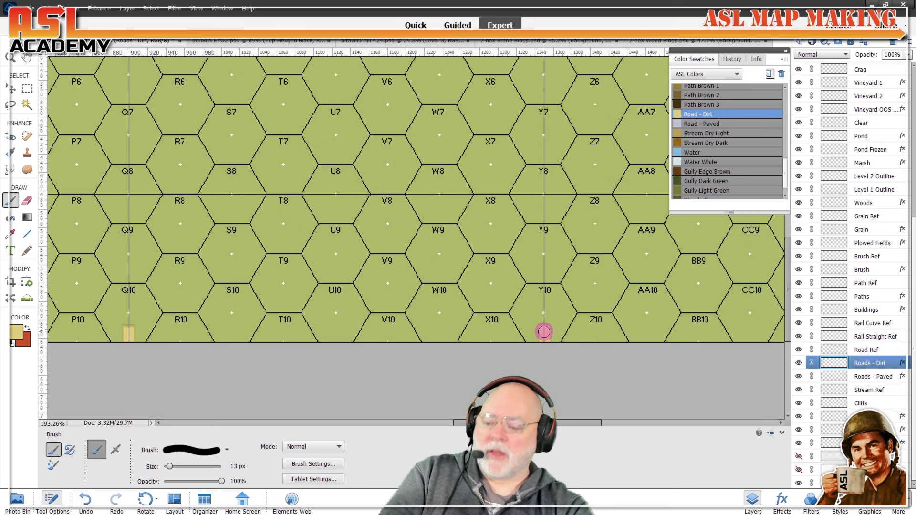
mouse_move(544, 331)
mouse_down()
mouse_move(540, 264)
mouse_move(498, 214)
mouse_move(491, 159)
mouse_move(477, 147)
mouse_move(487, 149)
mouse_move(501, 100)
mouse_move(530, 82)
mouse_up()
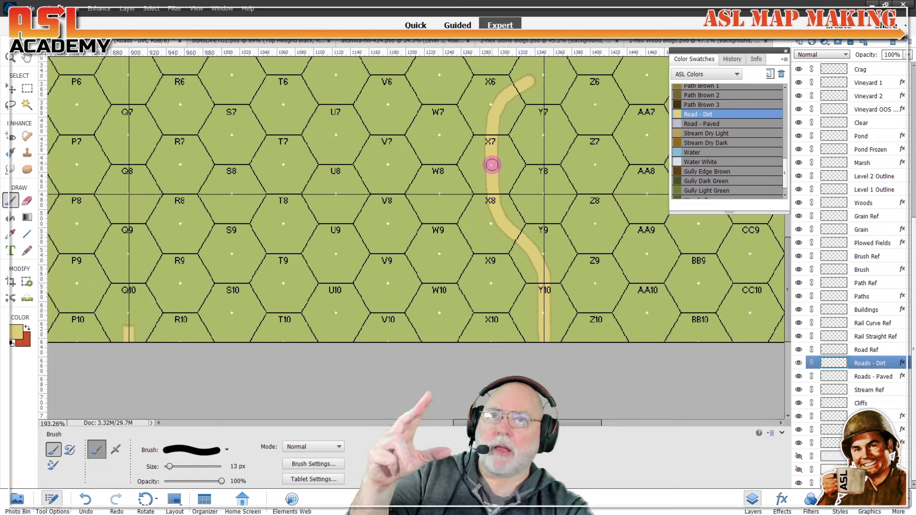
mouse_move(491, 164)
mouse_down()
mouse_move(360, 236)
mouse_move(320, 245)
mouse_move(280, 213)
mouse_move(241, 202)
mouse_move(233, 138)
mouse_up()
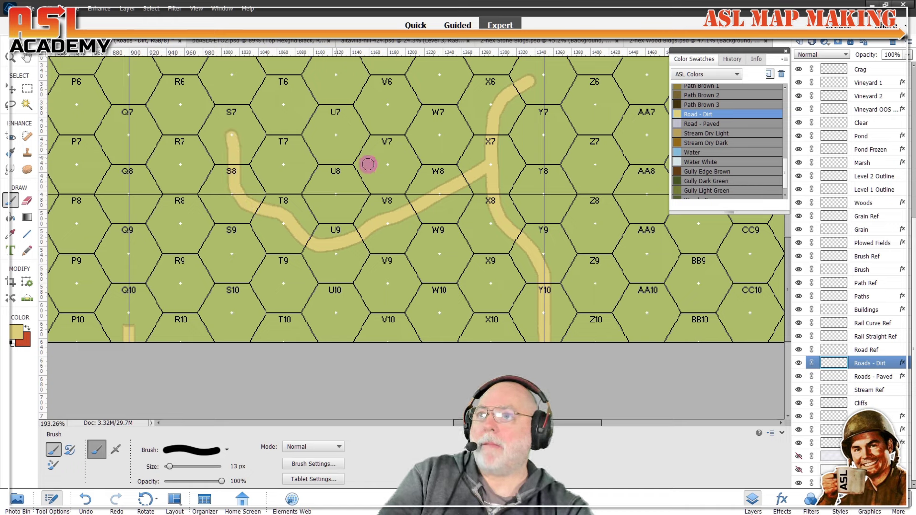
Step: On the Roads - Paved layer, paint Road - Paved roads from U9 to the board edge and from W8 through V7 to T6
click(868, 377)
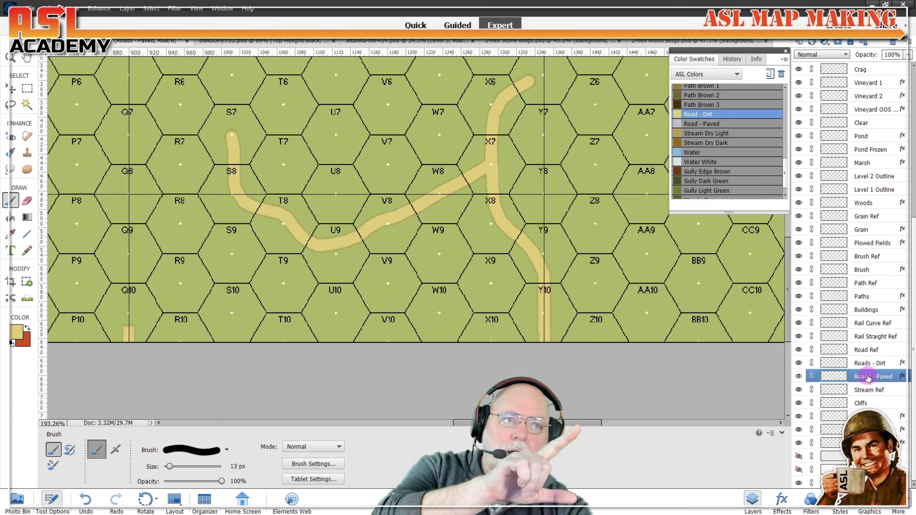
click(701, 124)
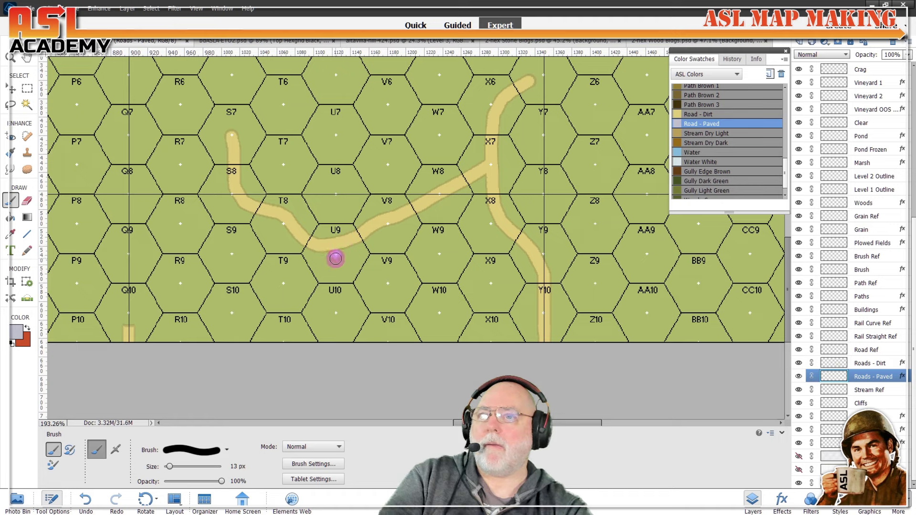
drag(336, 258, 333, 340)
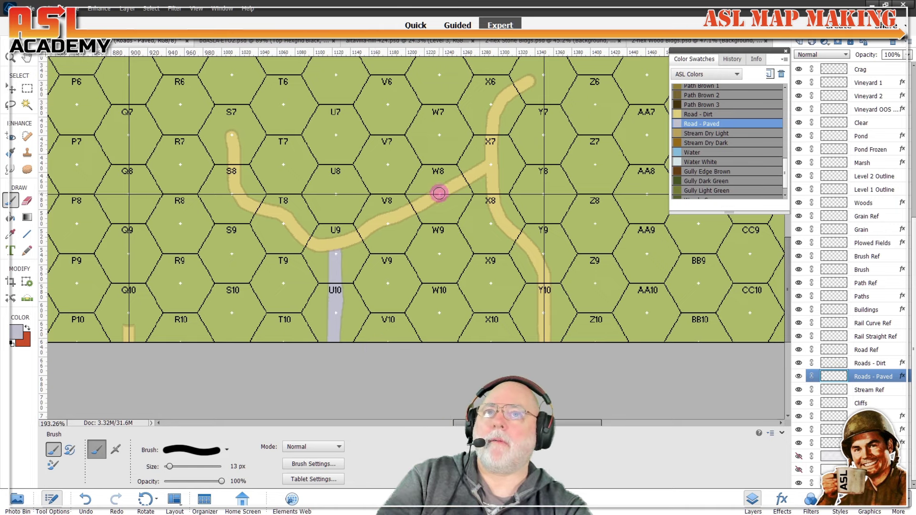
mouse_move(438, 194)
mouse_down()
mouse_move(391, 163)
mouse_move(384, 106)
mouse_move(367, 86)
mouse_move(325, 76)
mouse_move(275, 105)
mouse_up()
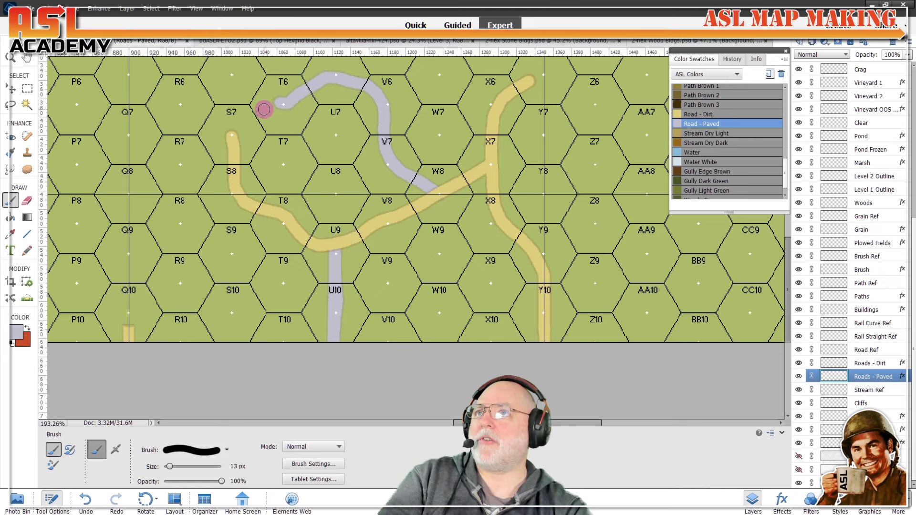
Step: Compare the dirt roads with and without the Roads - Dirt layer's Stroke effect, leaving the effect on
scroll(343, 183, down, 6)
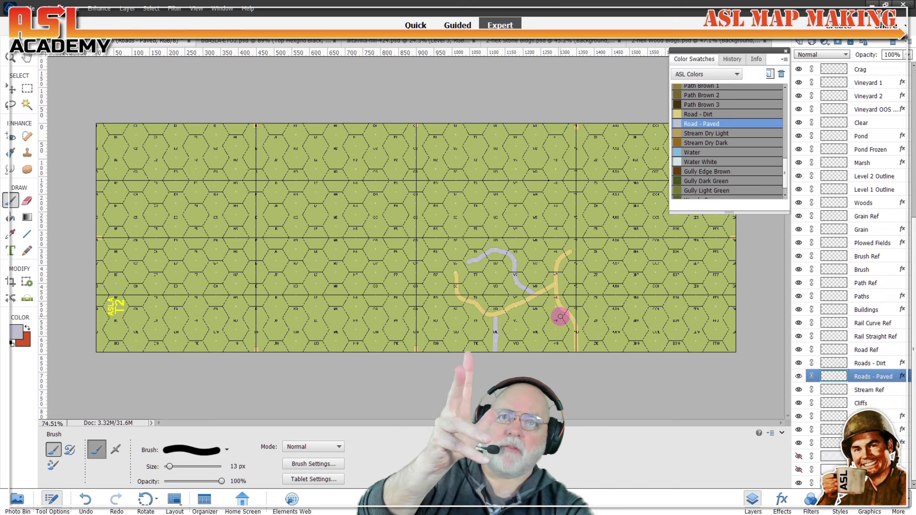
scroll(553, 317, up, 8)
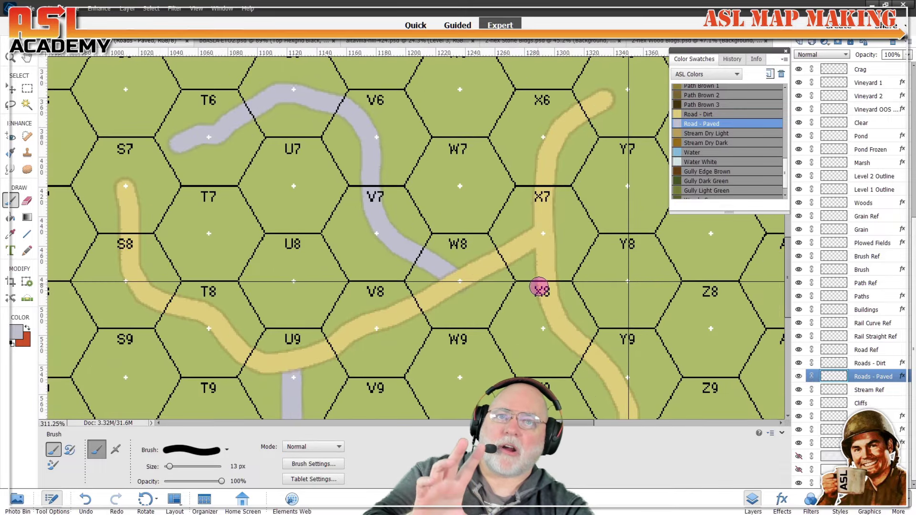
double_click(901, 364)
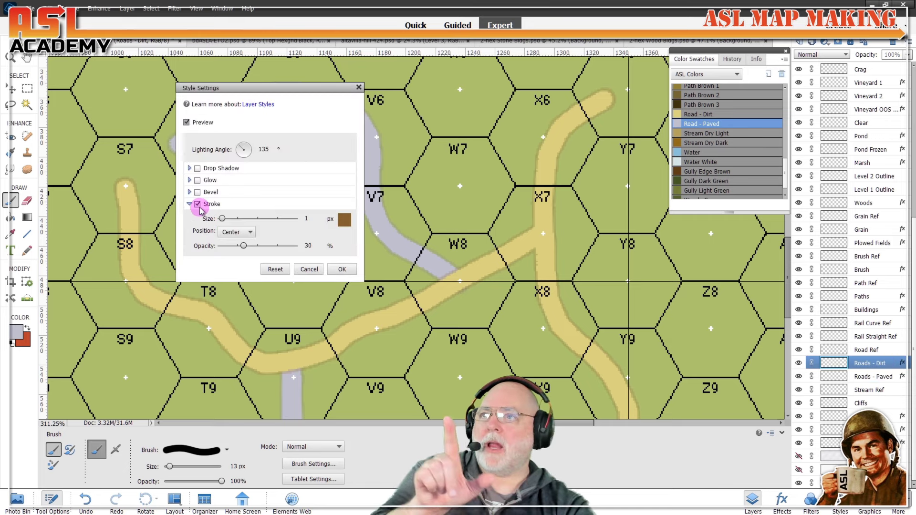
click(197, 204)
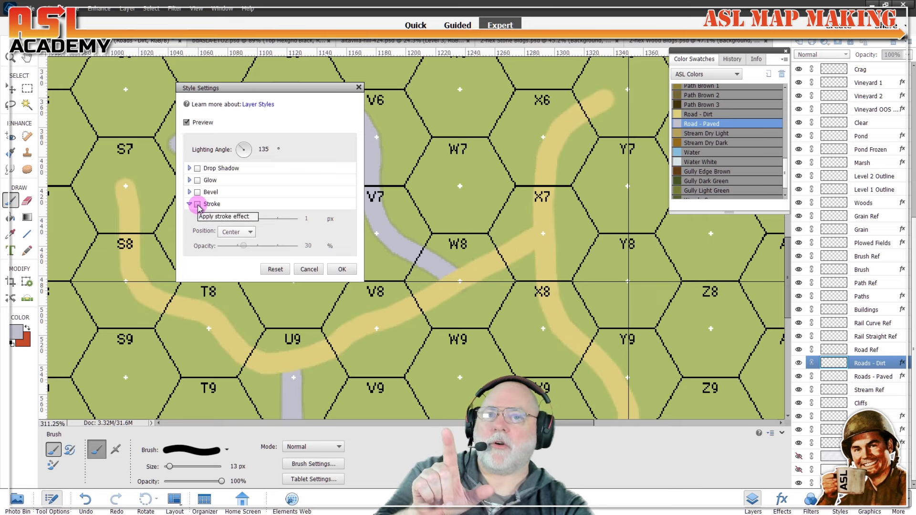
click(199, 206)
click(198, 206)
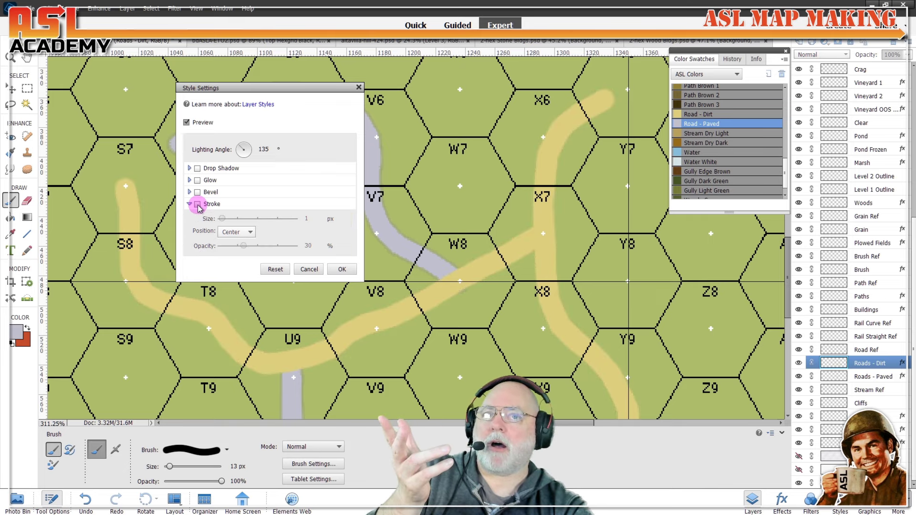
click(197, 205)
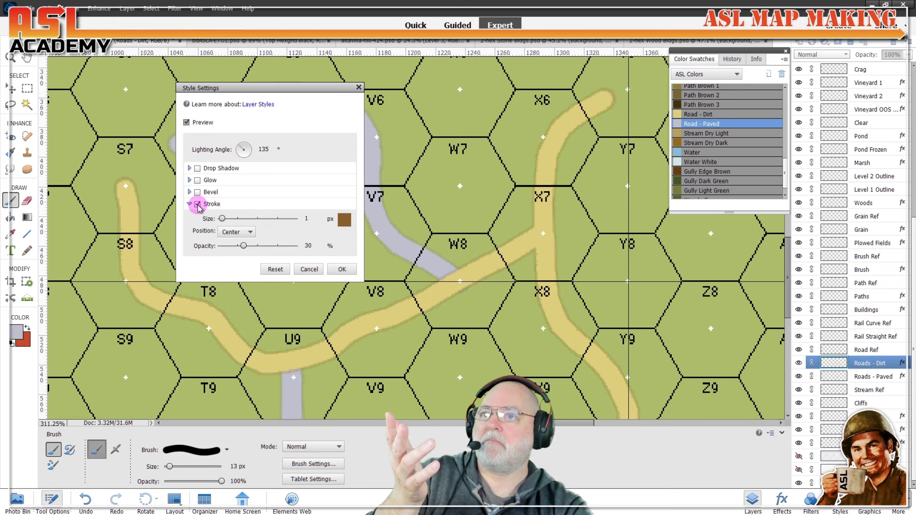
click(197, 205)
click(197, 206)
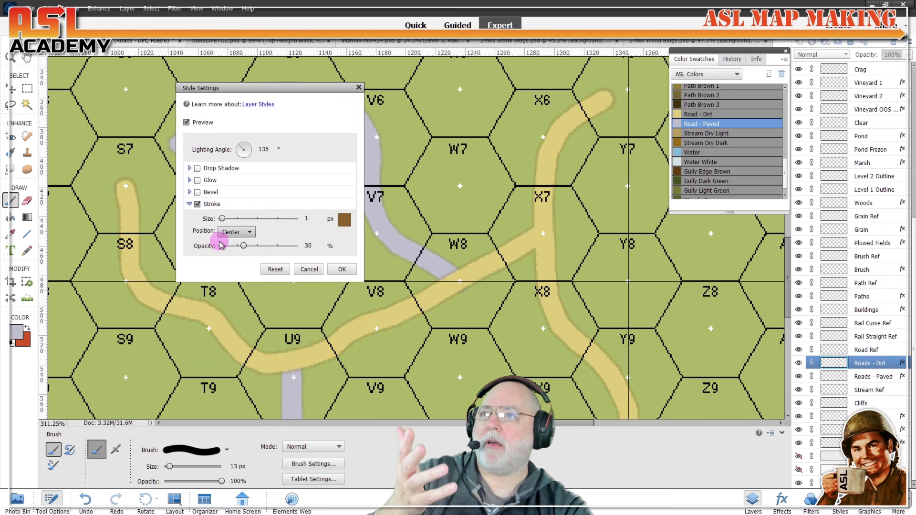
click(344, 268)
Step: Prepare to paint woods using the Woods Green swatch, the Woods layer and the 8 px Woods & Brush brush
scroll(505, 341, down, 3)
scroll(505, 341, down, 1)
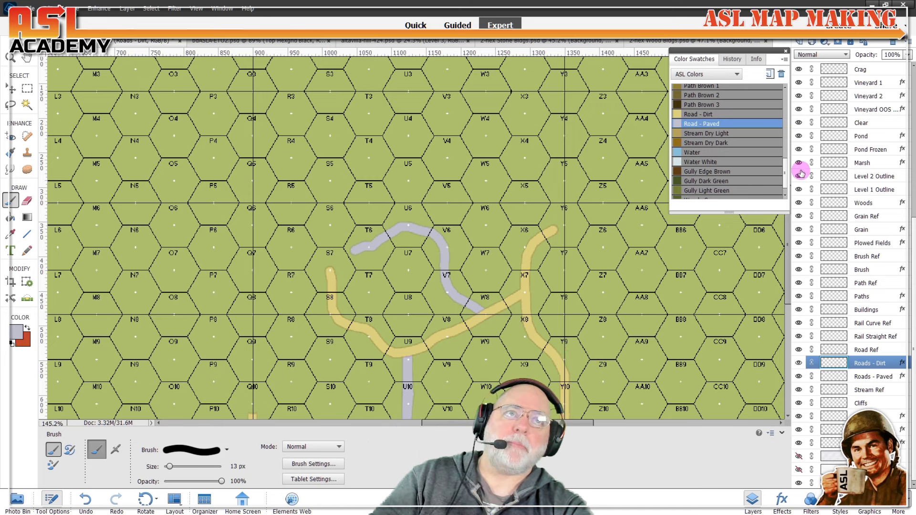
scroll(785, 160, up, 2)
scroll(785, 160, down, 3)
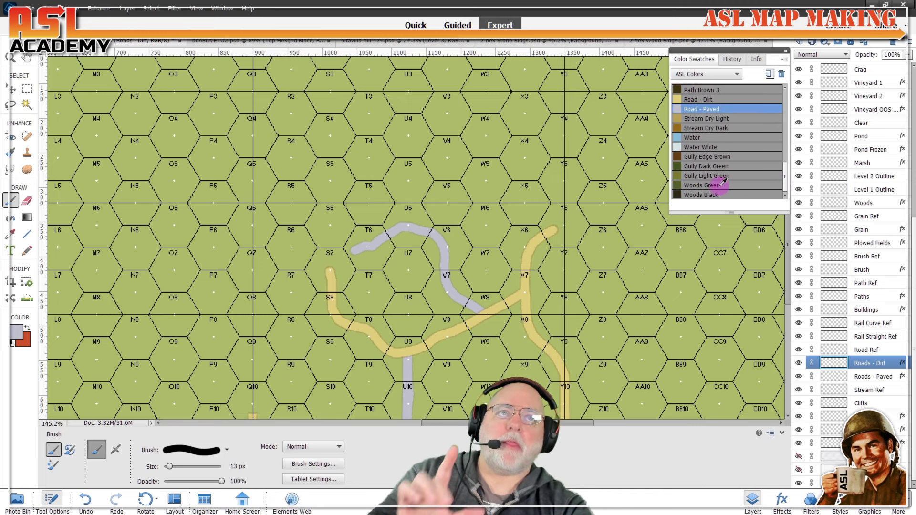
click(717, 185)
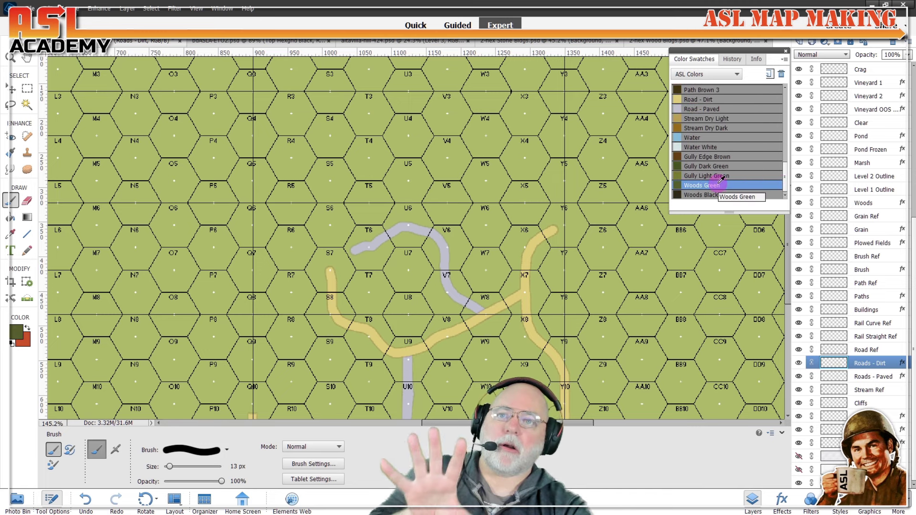
click(873, 204)
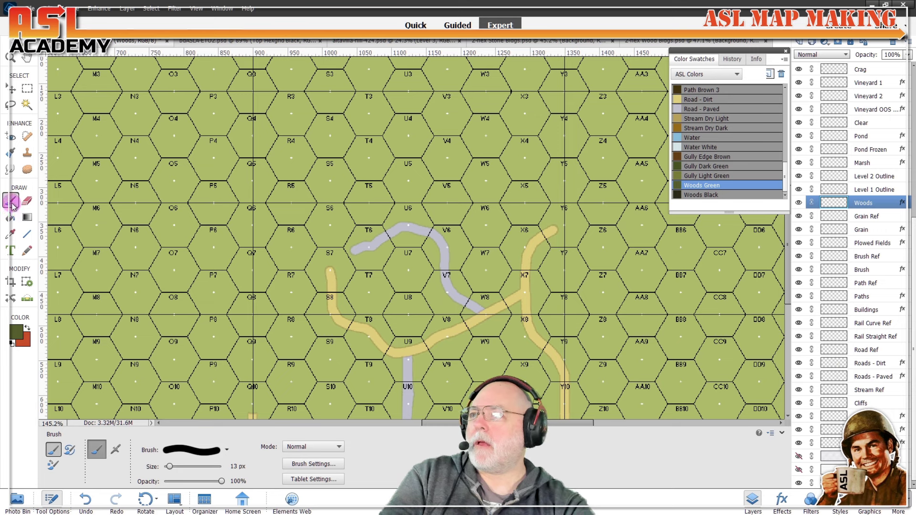
click(227, 451)
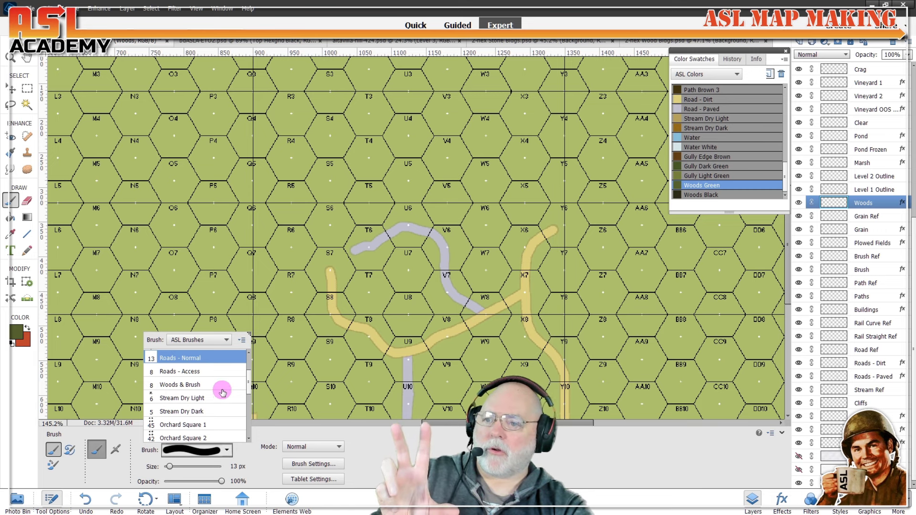
click(193, 386)
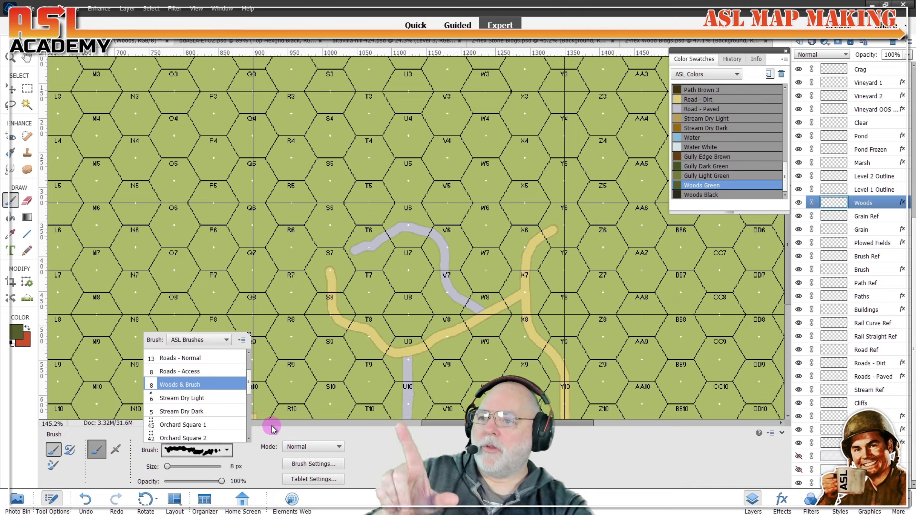
click(402, 472)
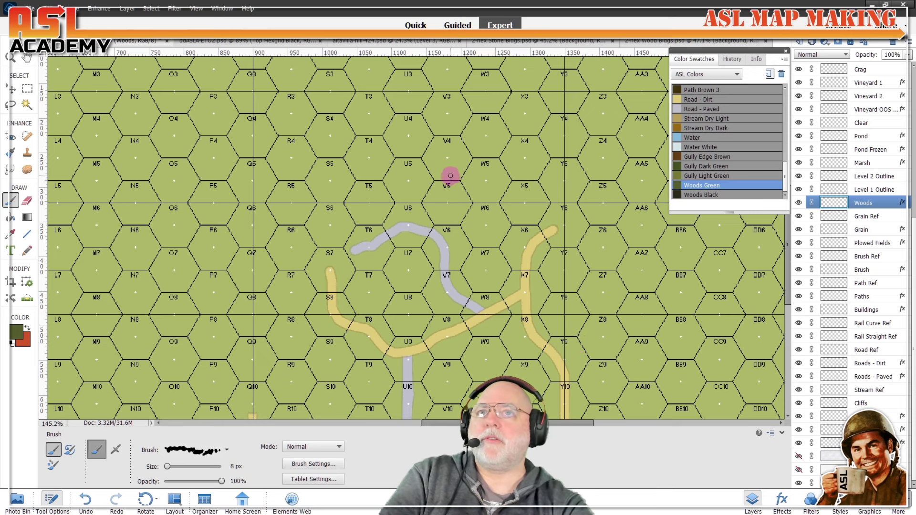
Step: Paint an irregular woods patch spanning hexes U5, V5, W5, W6 and X5, leaving gaps inside its outline
scroll(447, 184, up, 4)
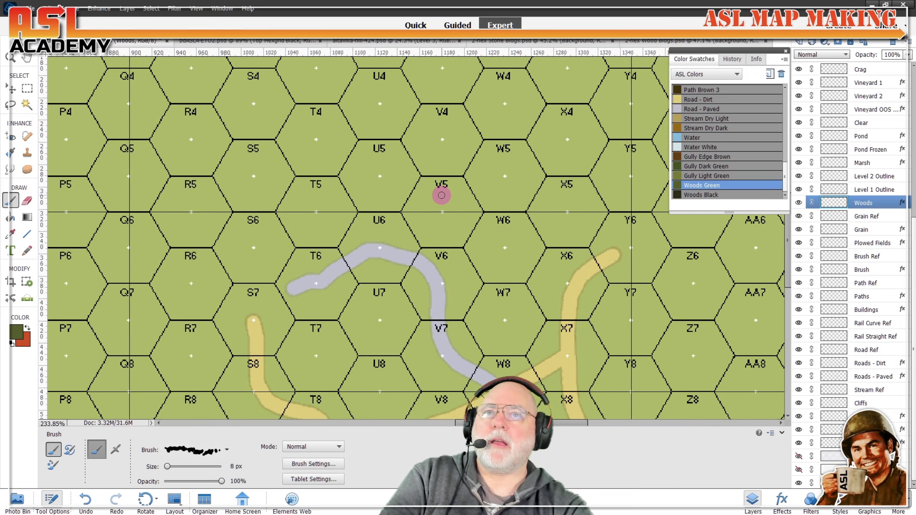
mouse_move(444, 209)
mouse_down()
mouse_move(453, 227)
mouse_move(472, 231)
mouse_move(460, 214)
mouse_move(474, 234)
mouse_move(503, 240)
mouse_move(509, 180)
mouse_move(543, 208)
mouse_move(579, 217)
mouse_move(509, 244)
mouse_move(518, 216)
mouse_up()
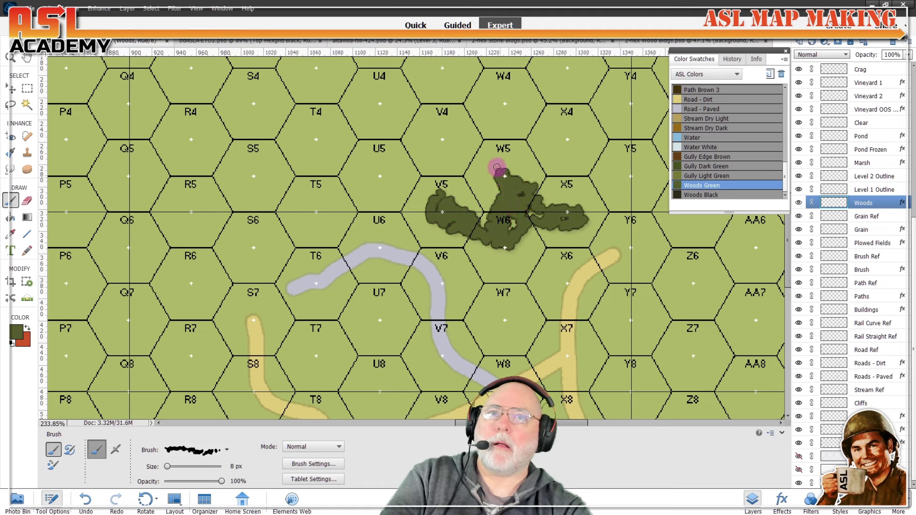
mouse_move(497, 168)
mouse_down()
mouse_move(533, 180)
mouse_move(555, 159)
mouse_move(567, 194)
mouse_move(562, 210)
mouse_move(502, 162)
mouse_move(487, 167)
mouse_move(509, 187)
mouse_move(504, 197)
mouse_move(493, 175)
mouse_move(450, 203)
mouse_move(448, 139)
mouse_move(437, 168)
mouse_move(451, 138)
mouse_up()
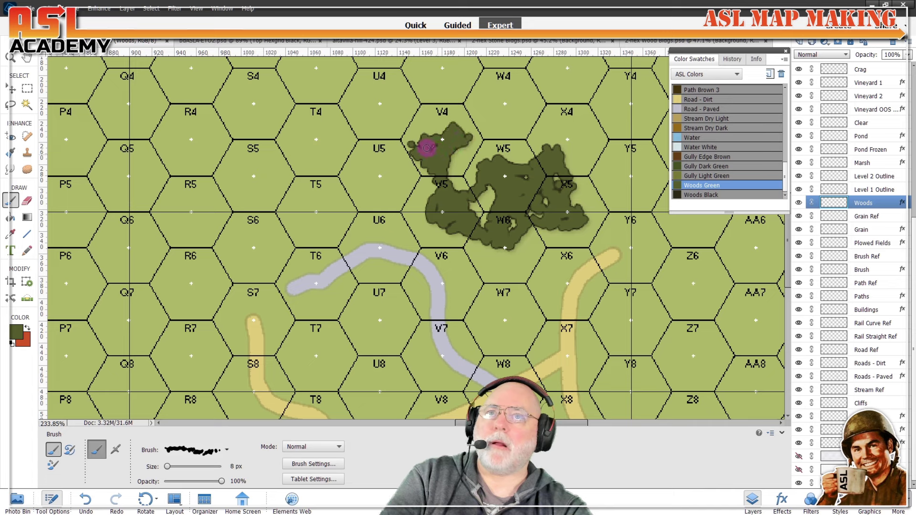
mouse_move(438, 189)
mouse_down()
mouse_move(407, 191)
mouse_move(440, 221)
mouse_move(380, 176)
mouse_move(384, 168)
mouse_move(378, 191)
mouse_move(390, 162)
mouse_move(365, 174)
mouse_up()
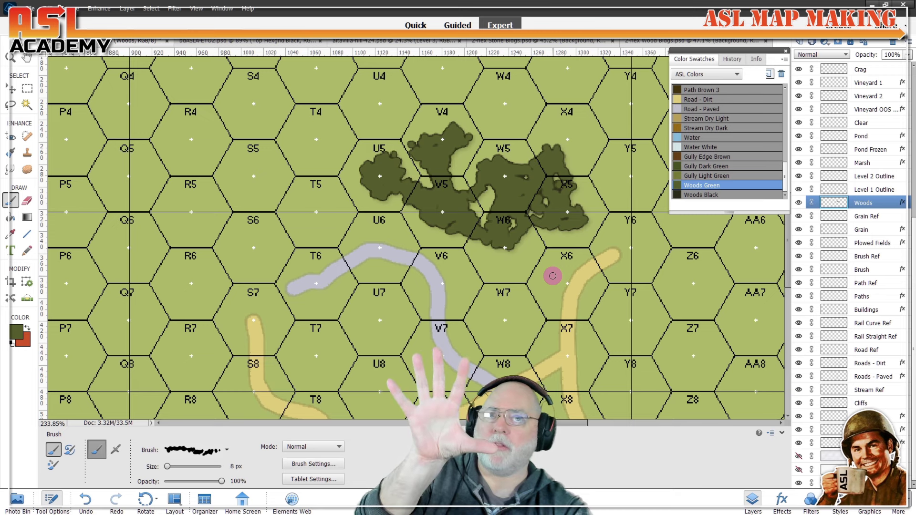
Step: Fill the painted woods patch with the Woods pattern from ASL Patterns using the Paint Bucket's pattern fill
click(11, 221)
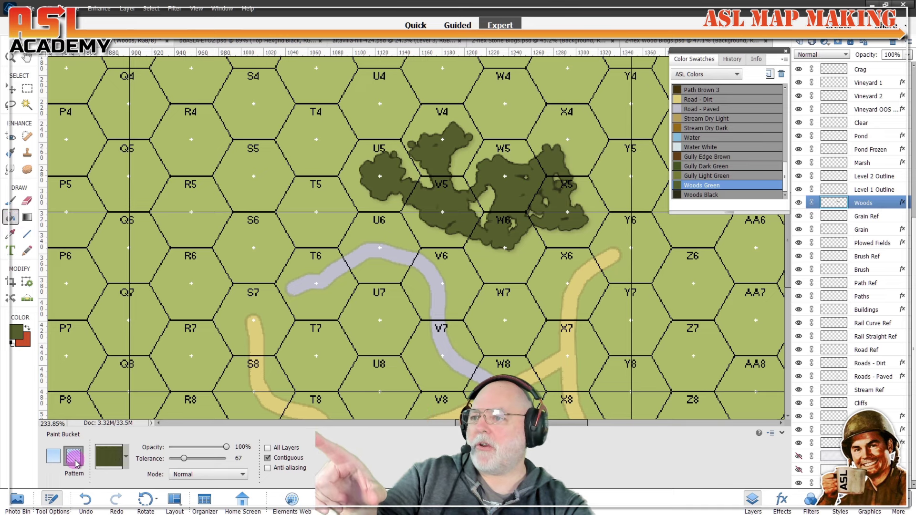
click(55, 456)
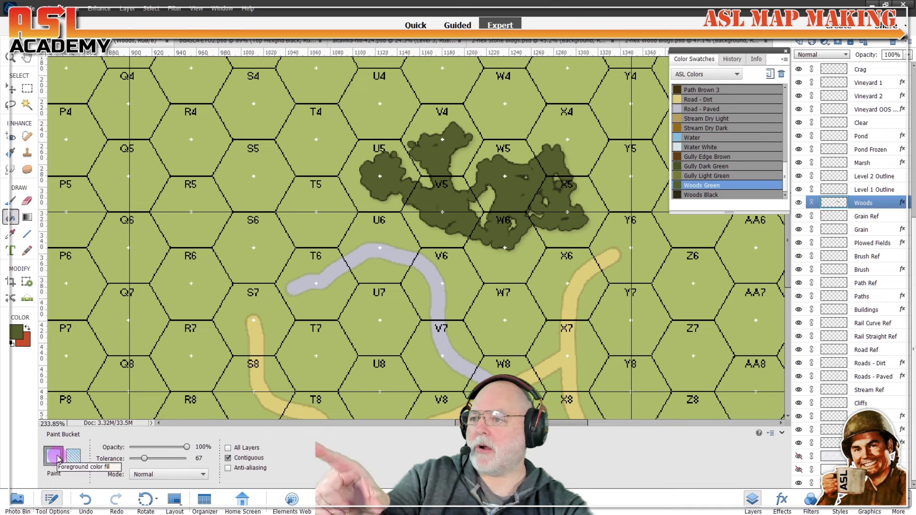
click(74, 456)
click(125, 461)
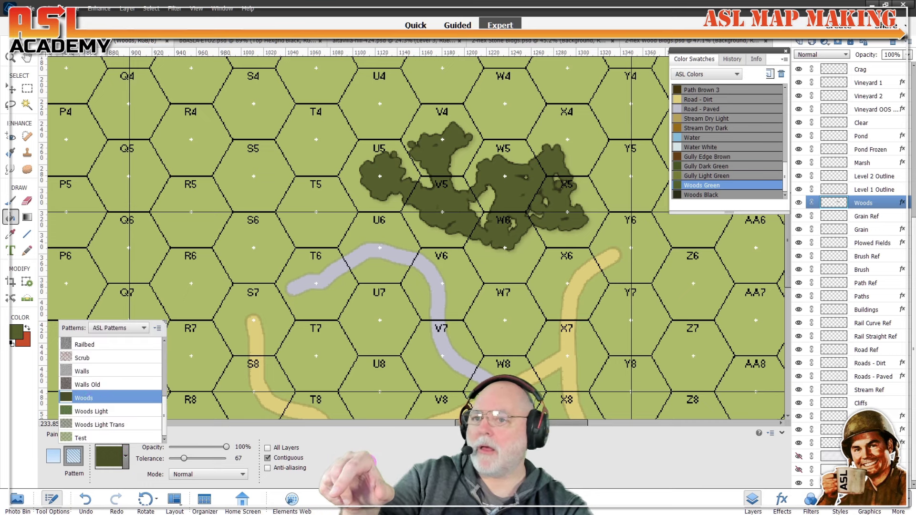
click(470, 316)
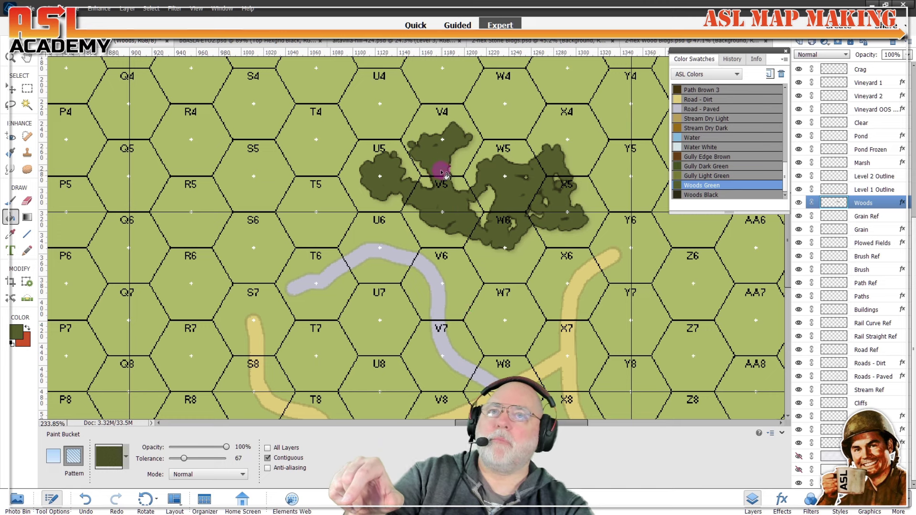
click(454, 206)
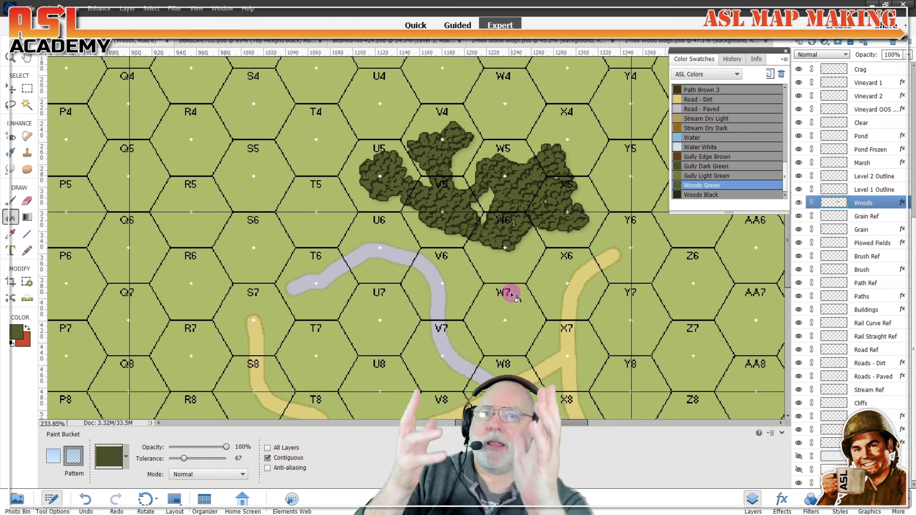
Step: Compare the board with and without the Woods layer by toggling its visibility repeatedly, leaving it shown
scroll(512, 295, down, 6)
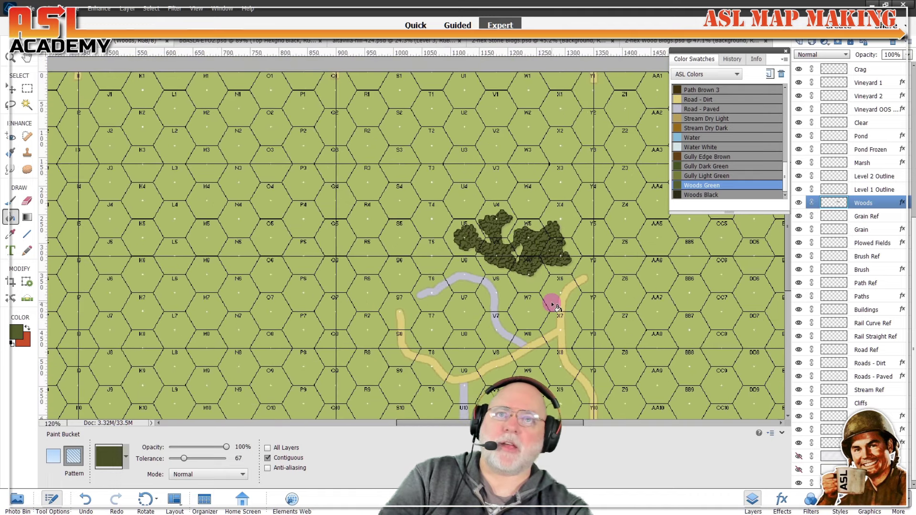
scroll(579, 251, up, 2)
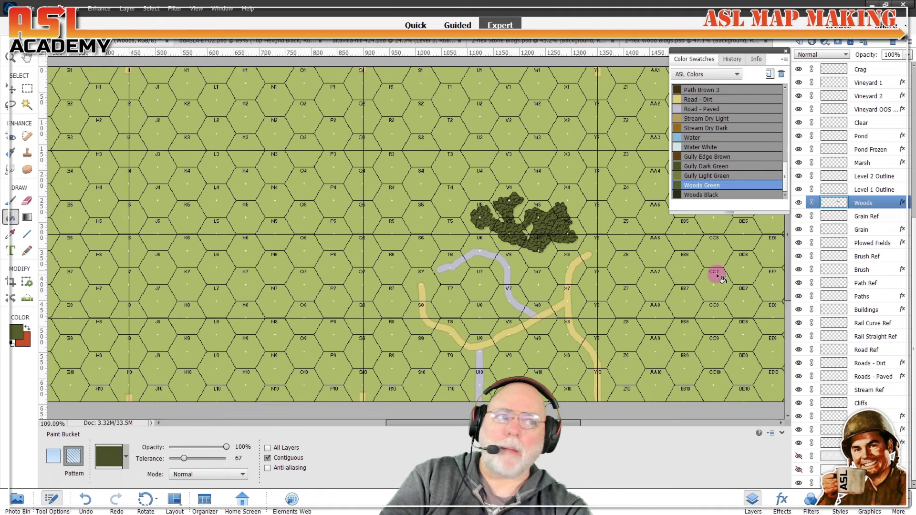
click(798, 203)
click(798, 203)
click(798, 203)
click(797, 204)
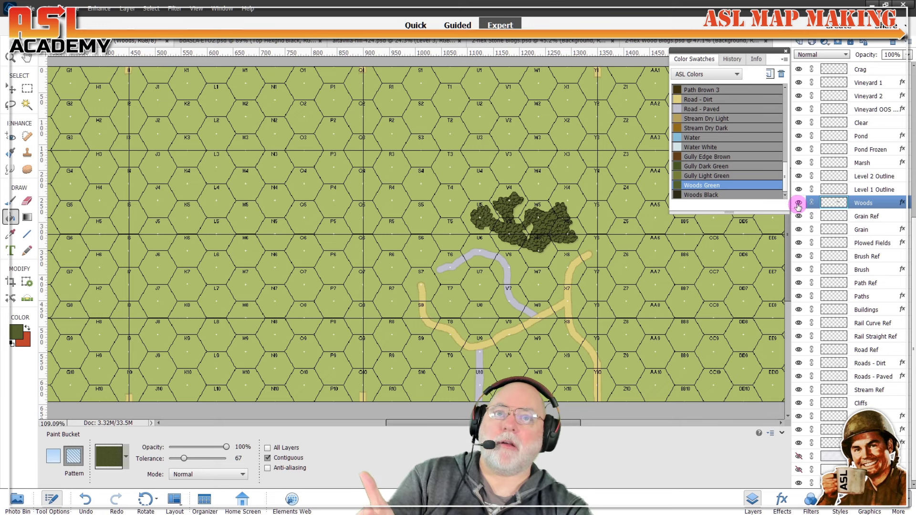
click(798, 203)
click(798, 204)
click(798, 204)
click(798, 204)
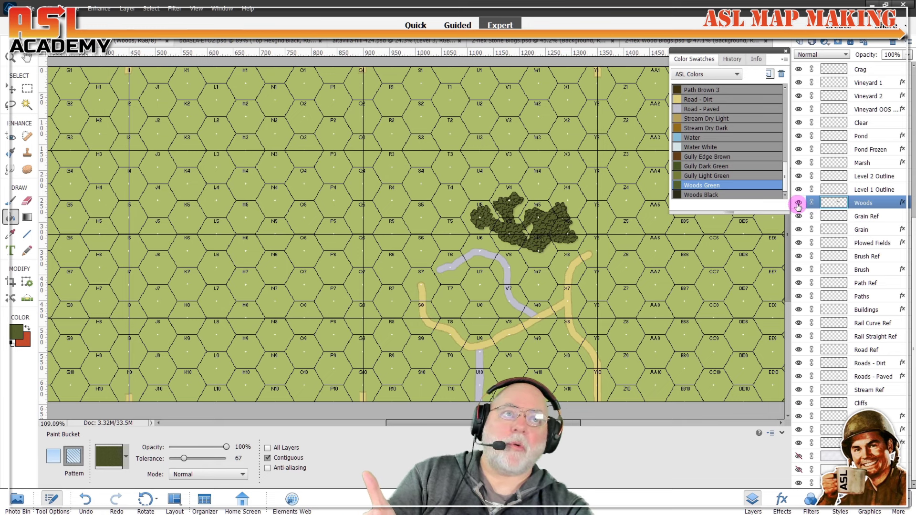
click(797, 204)
click(798, 204)
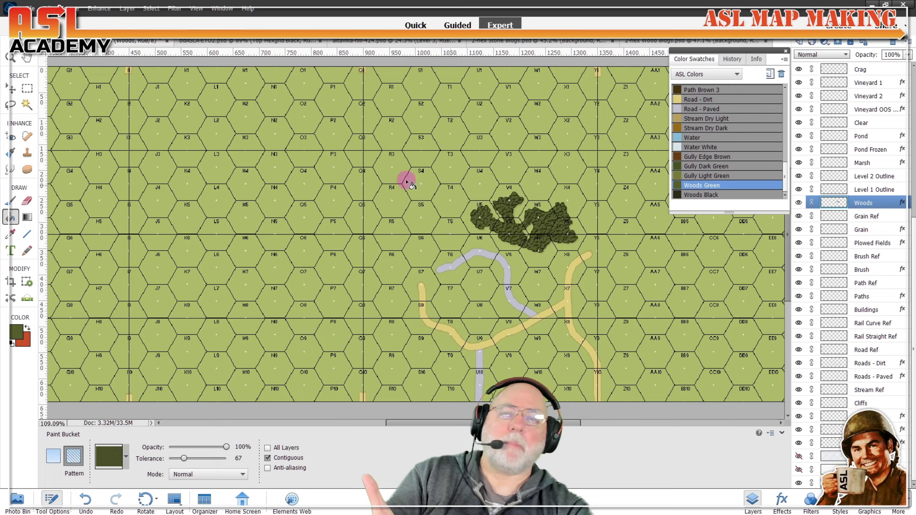
Step: Try moving the woods patch over the paved road and erasing parts of it, and undo both changes
click(11, 88)
click(508, 195)
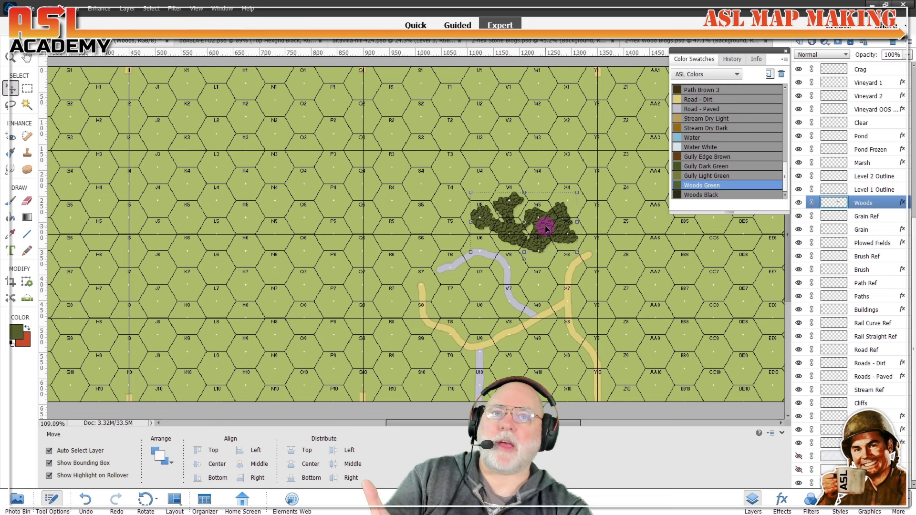
drag(546, 229, 518, 264)
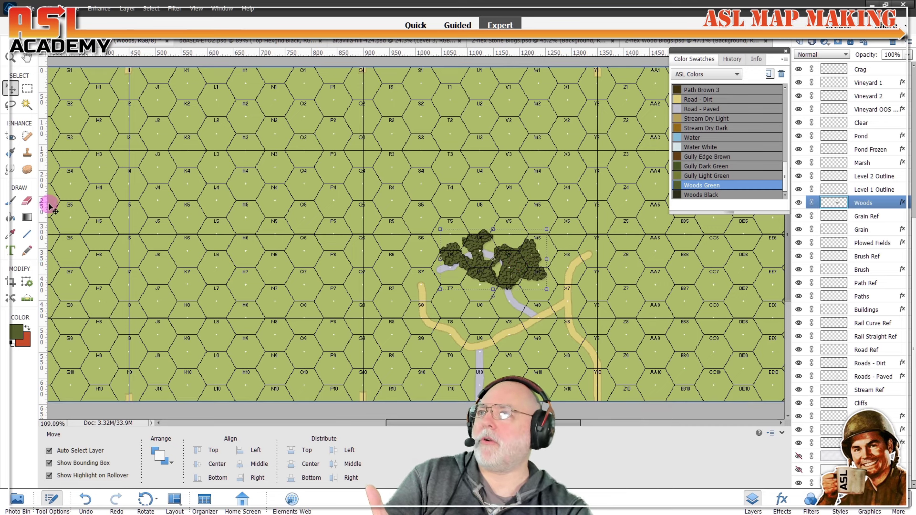
click(28, 200)
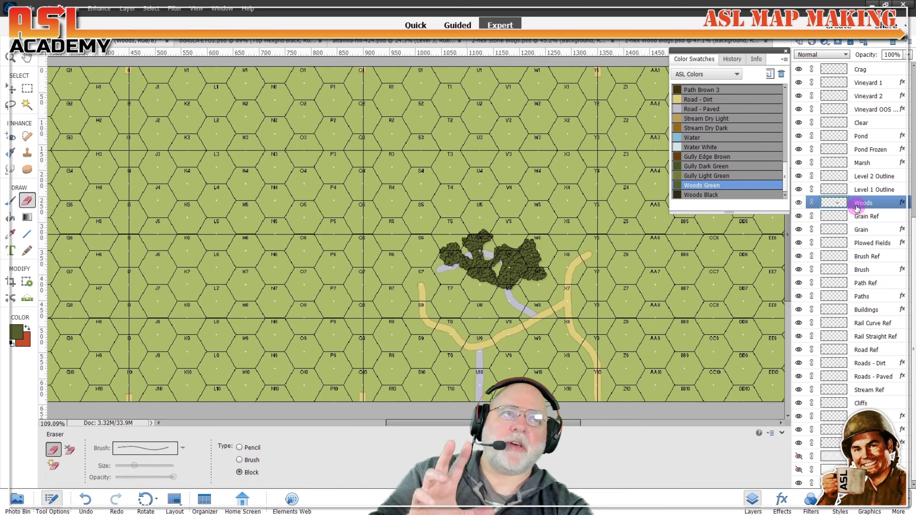
mouse_move(511, 272)
mouse_down()
mouse_move(500, 286)
mouse_move(515, 287)
mouse_move(495, 256)
mouse_move(498, 282)
mouse_move(469, 283)
mouse_move(519, 256)
mouse_move(535, 260)
mouse_move(534, 281)
mouse_up()
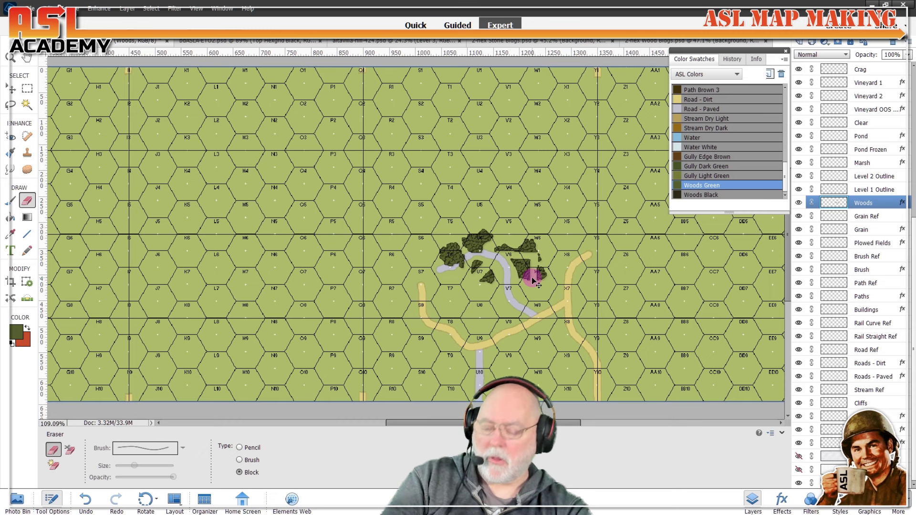
key(ctrl+z)
key(ctrl+z)
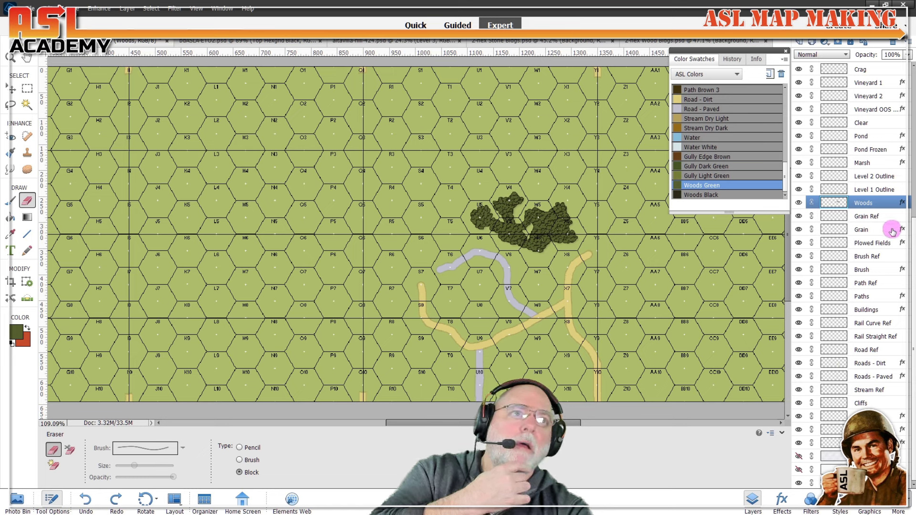
Step: Prepare to paint grain using the Grain layer, the Grain swatch and the 13 px Roads - Normal brush
click(870, 235)
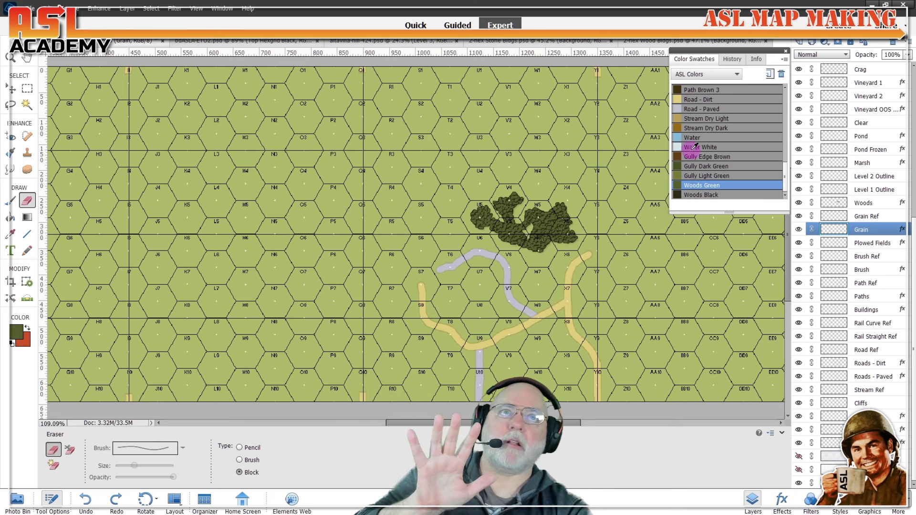
scroll(722, 153, up, 3)
scroll(723, 148, up, 6)
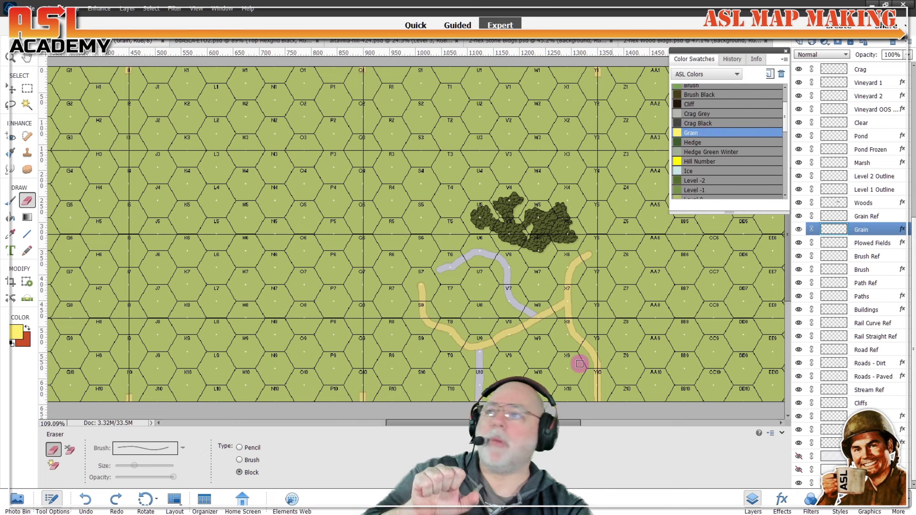
click(11, 200)
click(228, 450)
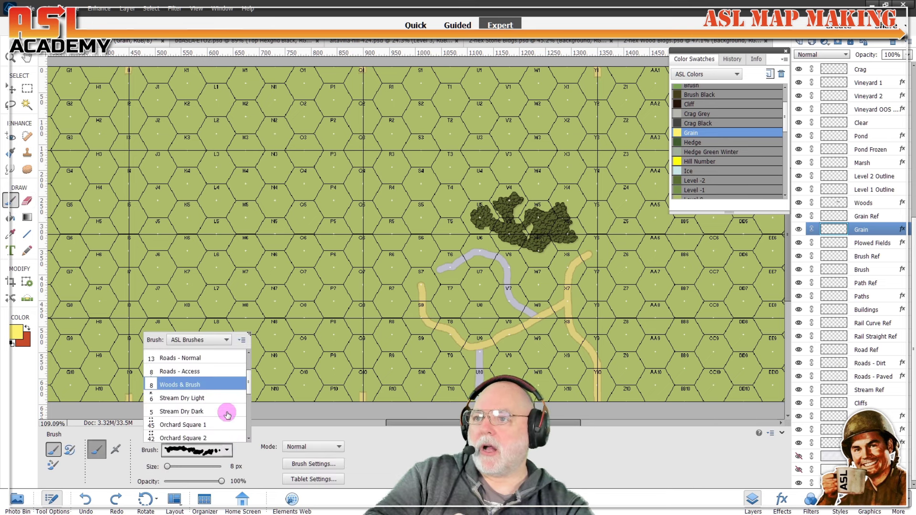
scroll(240, 392, up, 5)
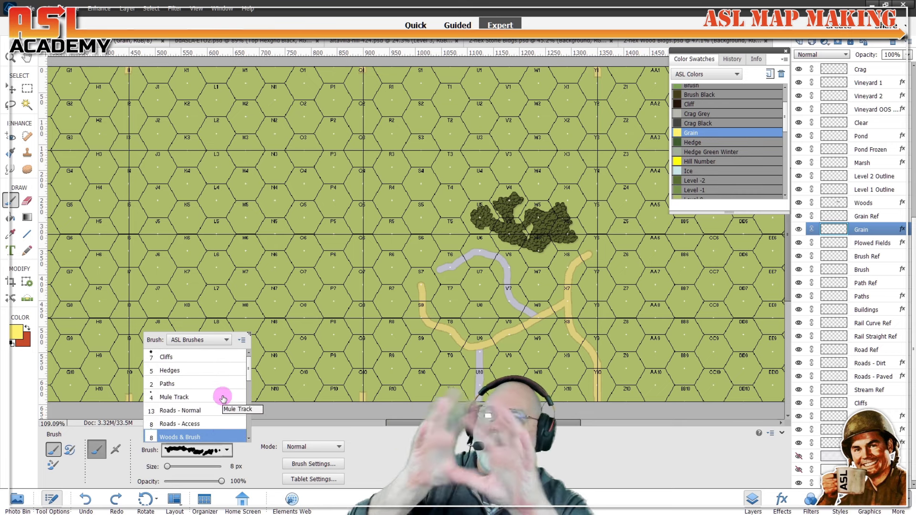
click(200, 412)
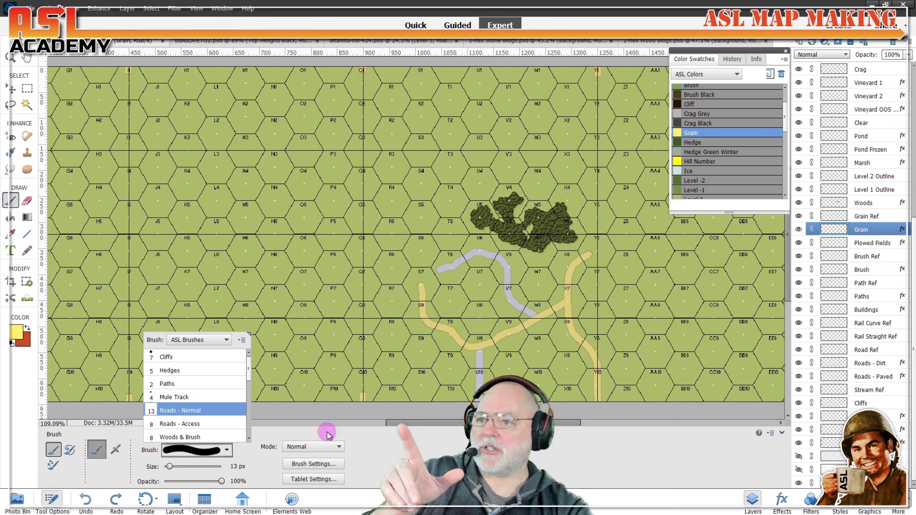
click(405, 447)
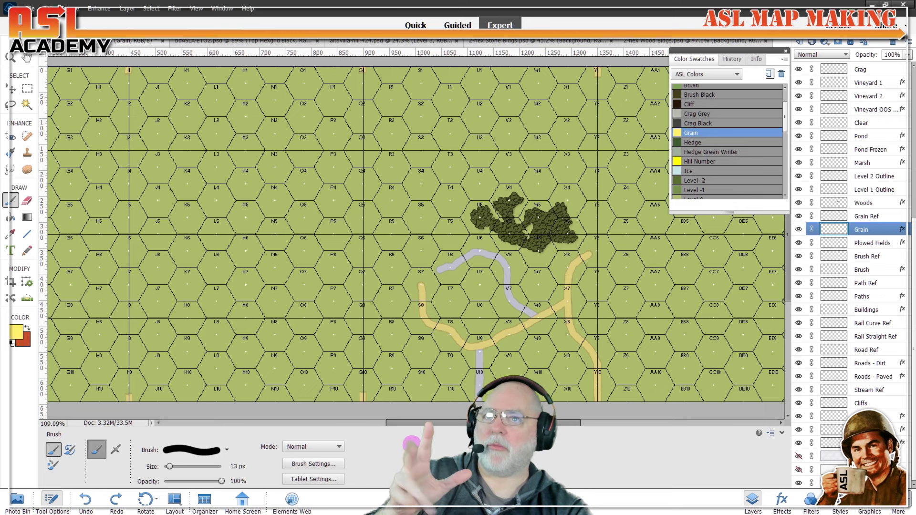
Step: Outline a grain field with straight brush strokes joining the hex centers of M6, O5, P5, P6, O7 and back to M6
scroll(213, 245, up, 3)
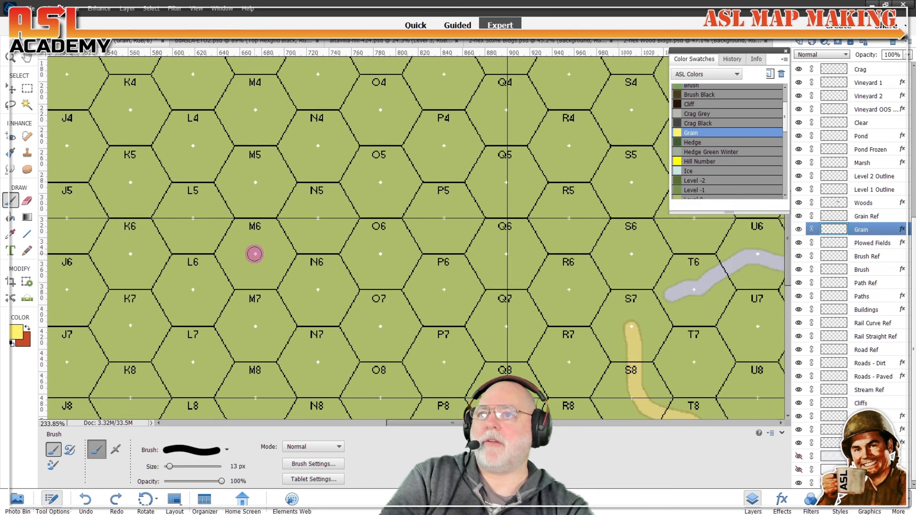
click(254, 253)
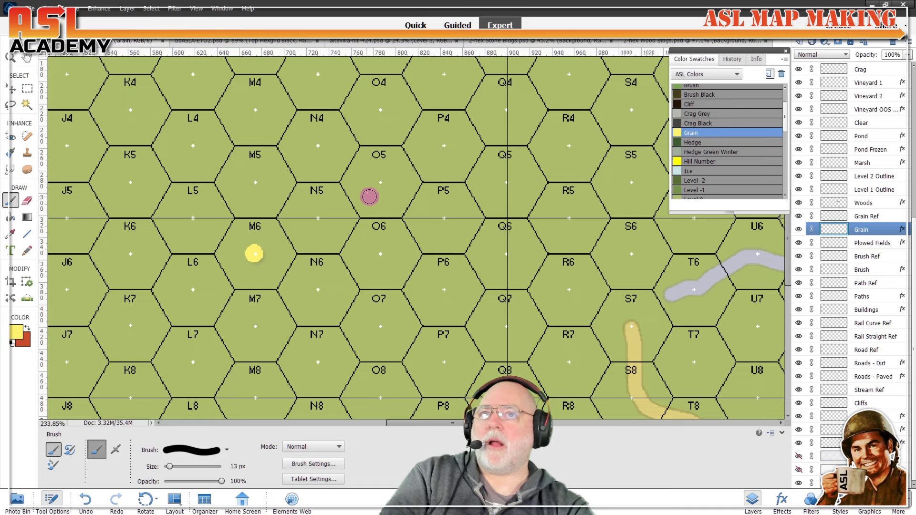
shift+click(380, 182)
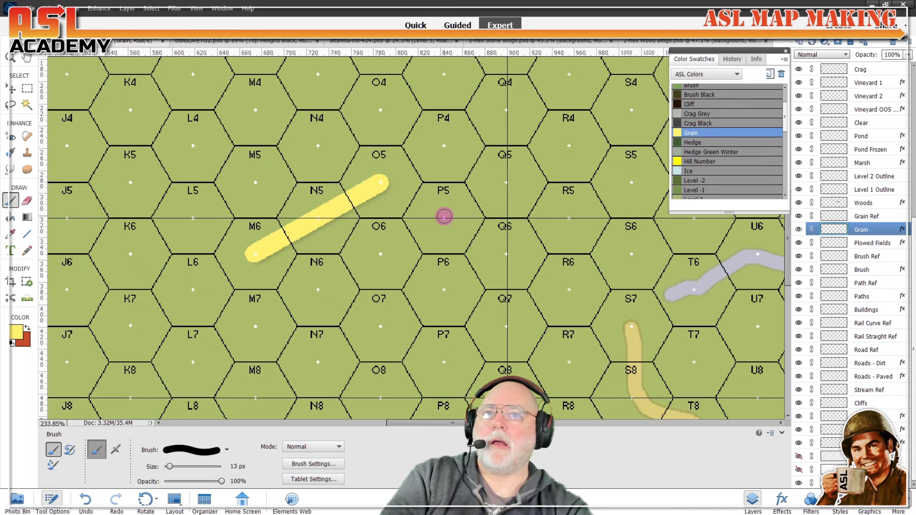
shift+click(444, 217)
shift+click(442, 290)
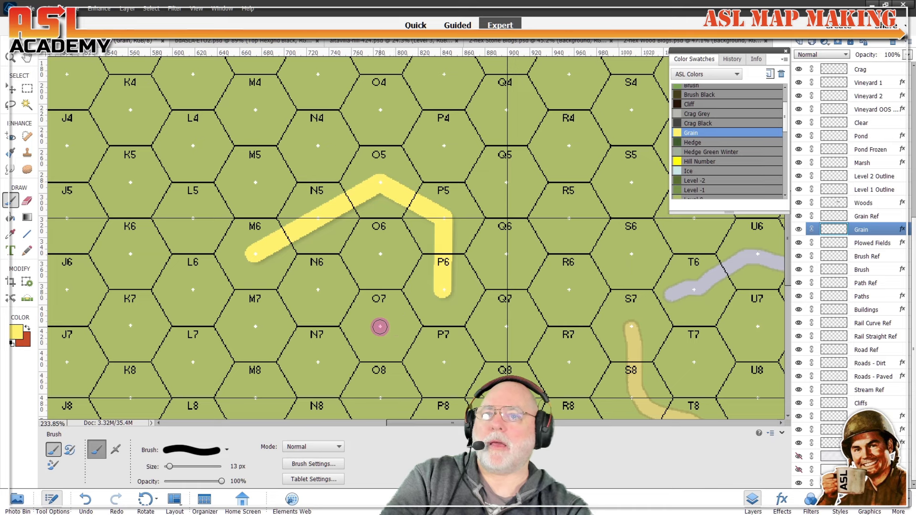
shift+click(379, 326)
shift+click(256, 254)
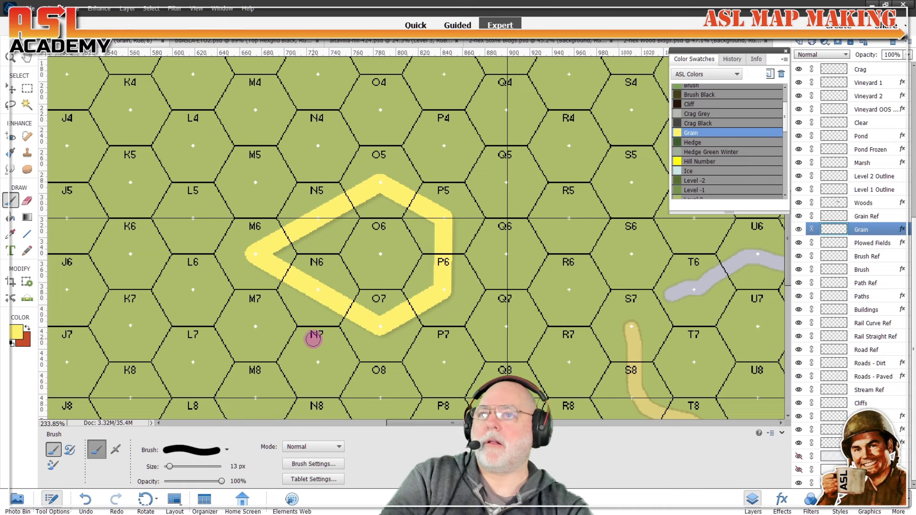
Step: Fill the grain outline with the foreground Grain color using Paint Bucket, and brush its straight edges into an irregular rounded shape
click(11, 219)
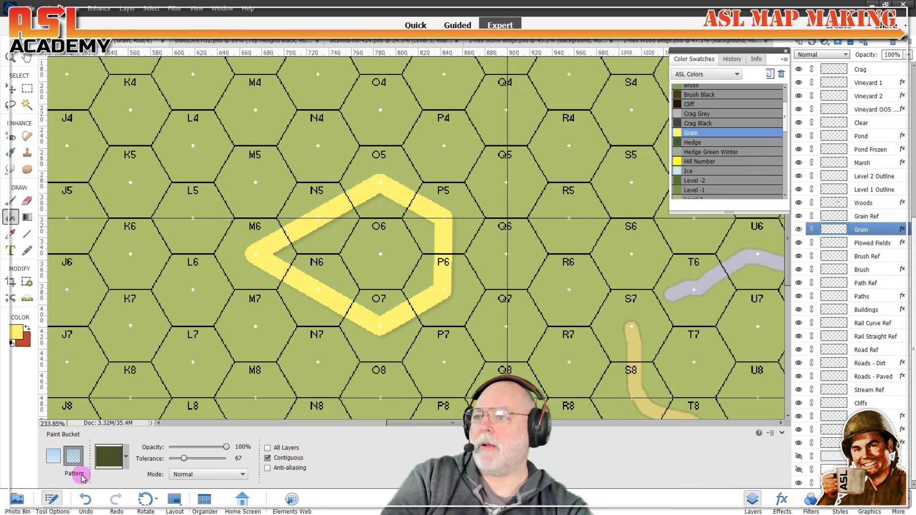
click(74, 459)
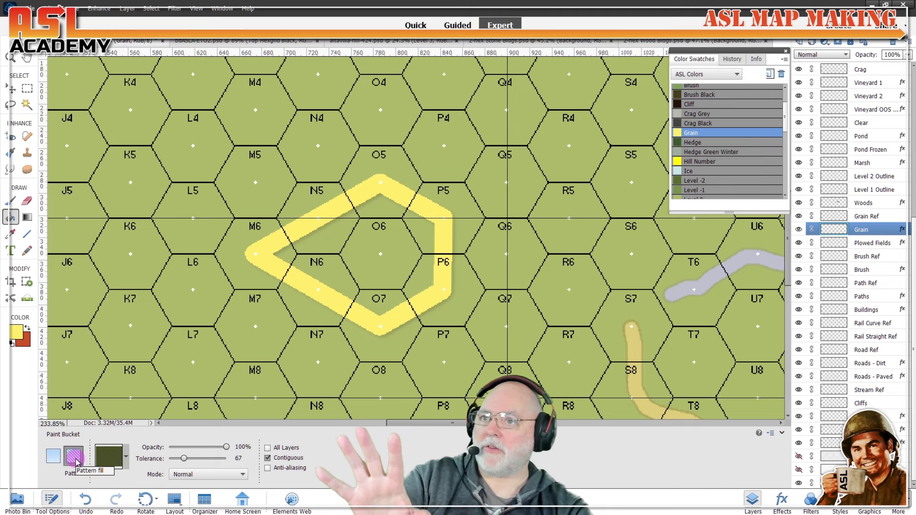
click(53, 455)
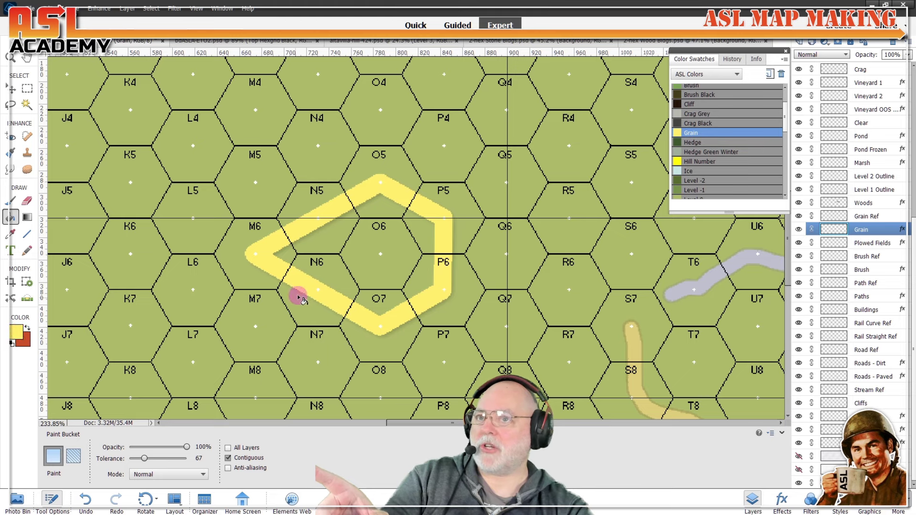
click(385, 281)
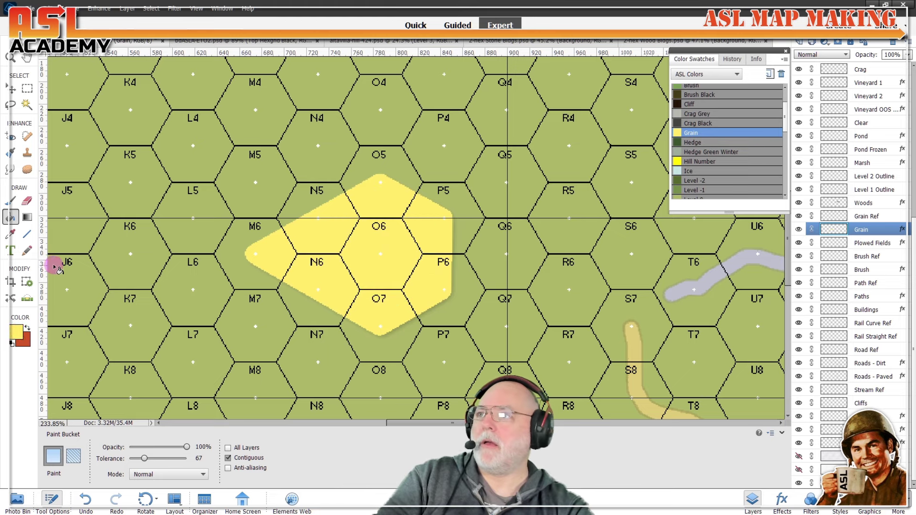
click(12, 201)
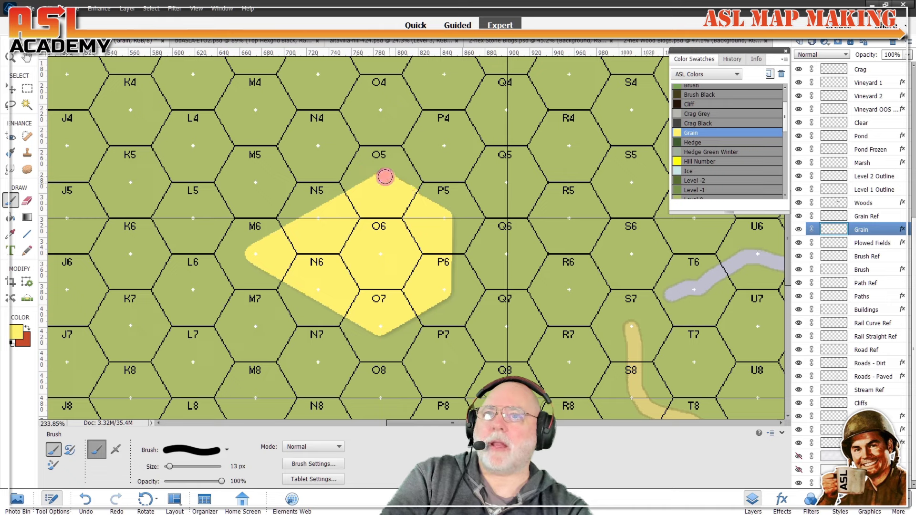
mouse_move(357, 188)
mouse_down()
mouse_move(245, 253)
mouse_move(380, 336)
mouse_move(398, 335)
mouse_move(415, 315)
mouse_move(448, 302)
mouse_move(453, 217)
mouse_move(377, 186)
mouse_up()
Step: Toggle the Grain layer's visibility off and on, and select and hide the Plowed Fields layer
scroll(553, 338, down, 3)
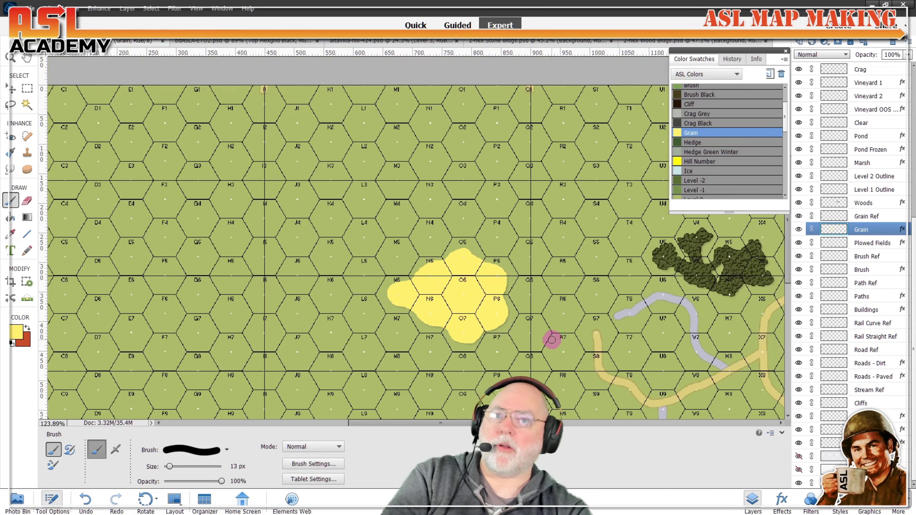
click(798, 230)
click(798, 230)
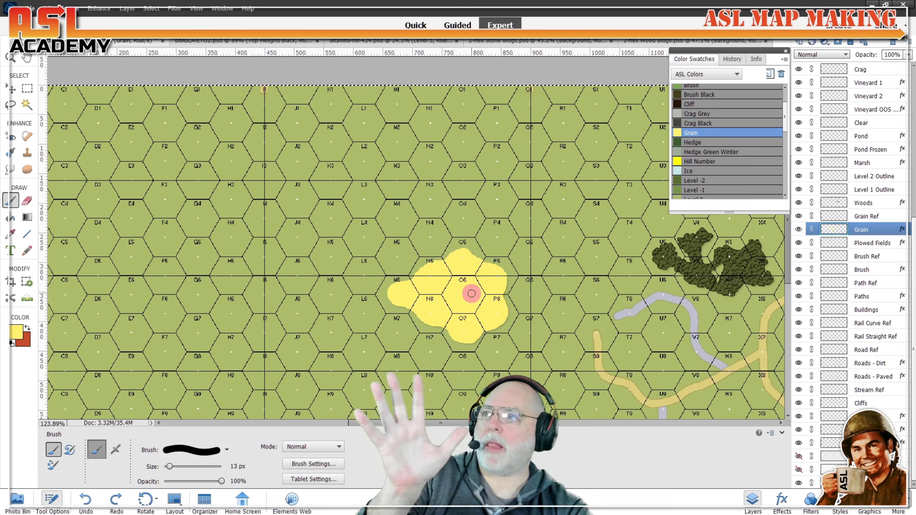
click(870, 244)
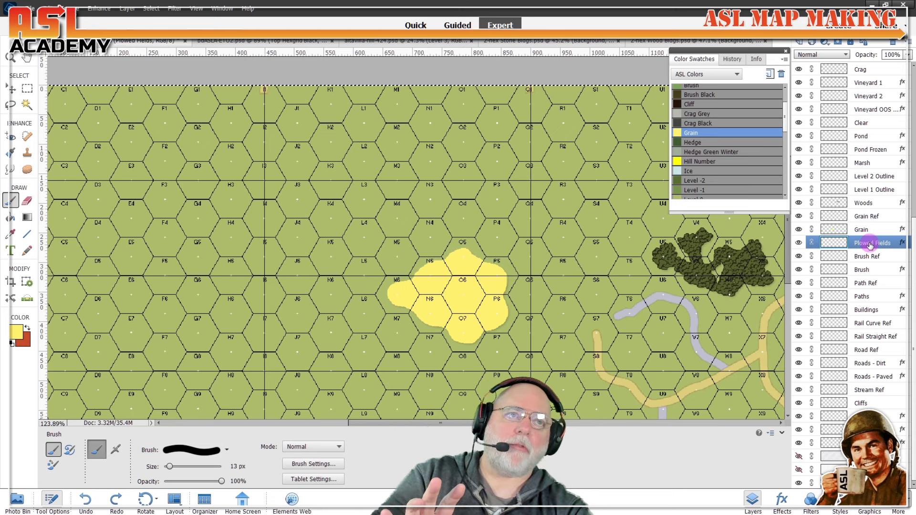
click(799, 243)
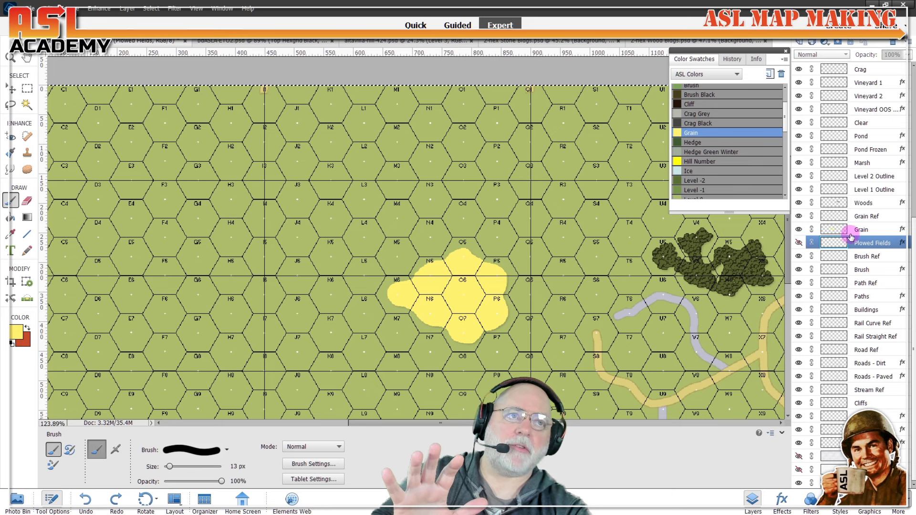
Step: Duplicate the Grain layer as Plowed Fields and move the copy directly below the Grain layer
click(868, 234)
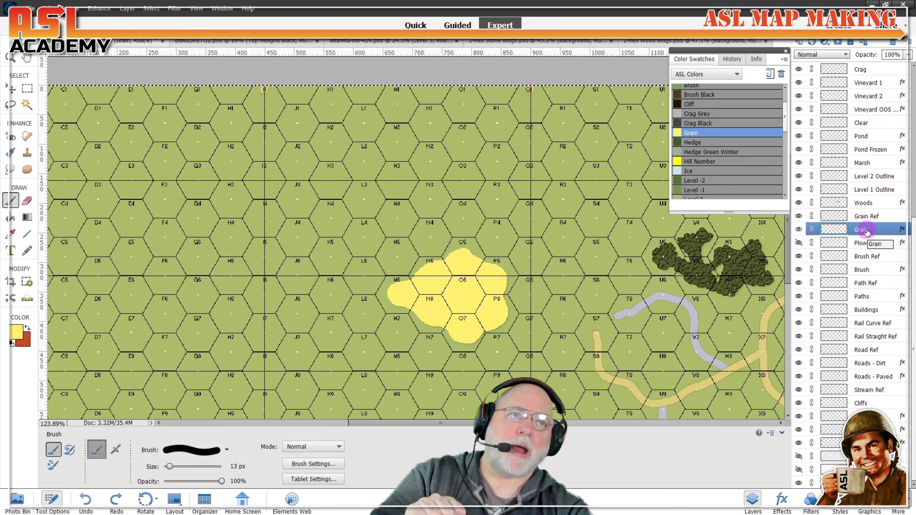
right_click(867, 232)
click(872, 269)
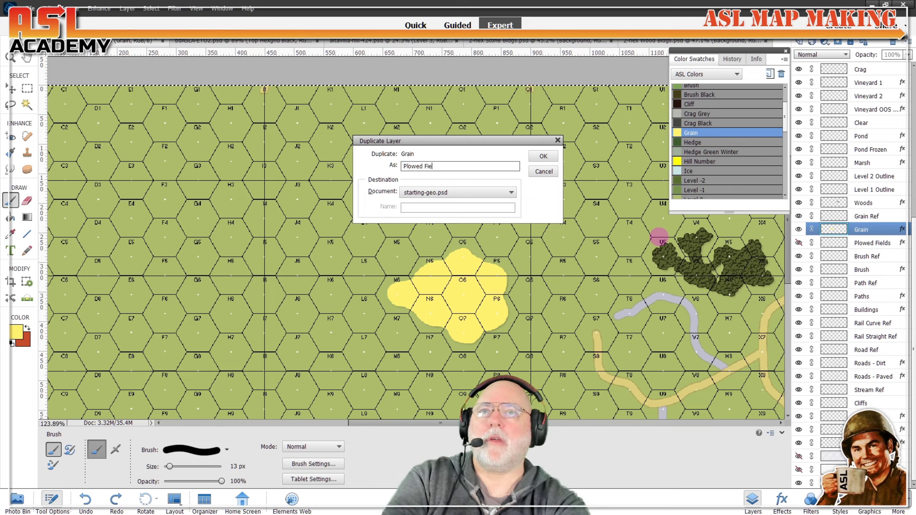
text(Plowed Fields)
key(Return)
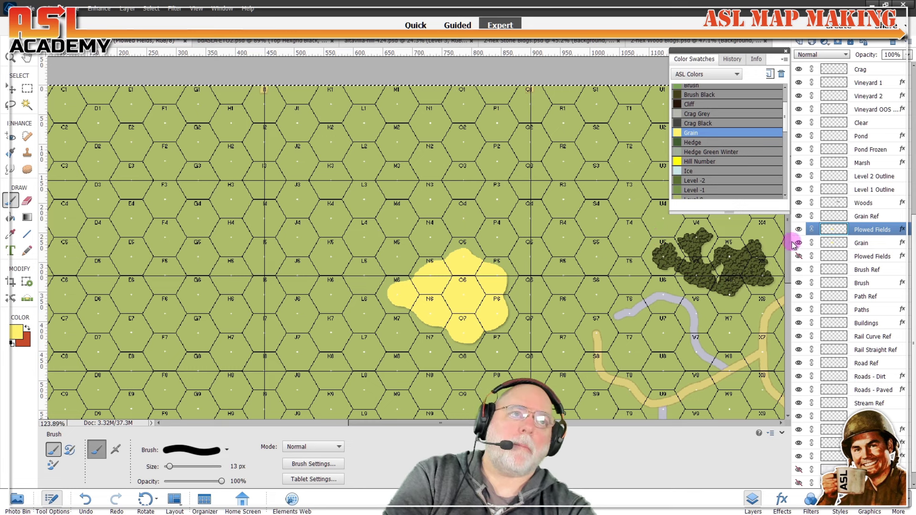
drag(883, 232, 882, 249)
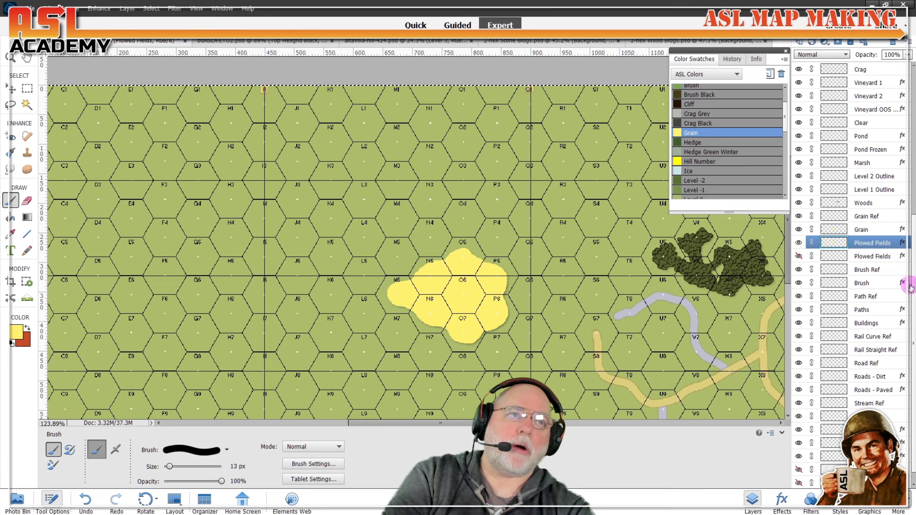
Step: Hide the Grain layer and fill the copied field on the new Plowed Fields layer with the Plowed Field 90 pattern using Paint Bucket
click(799, 230)
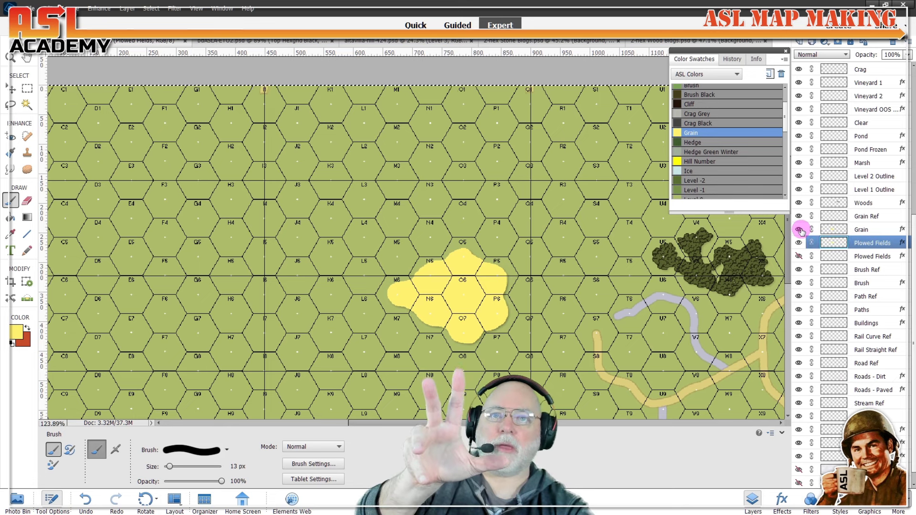
click(799, 230)
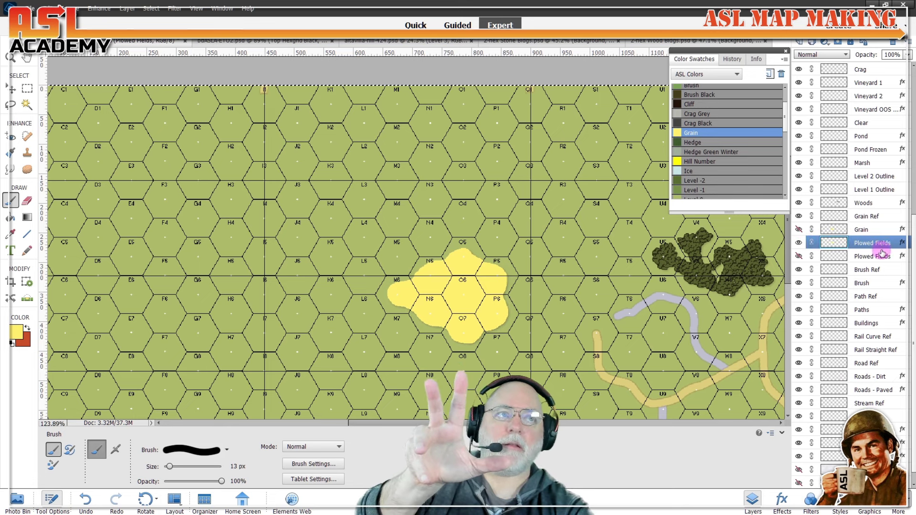
click(11, 218)
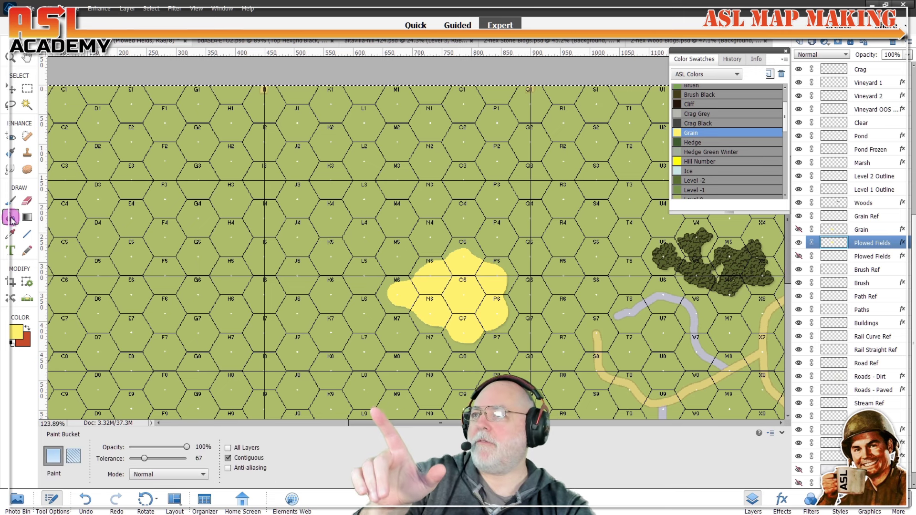
click(80, 464)
click(126, 458)
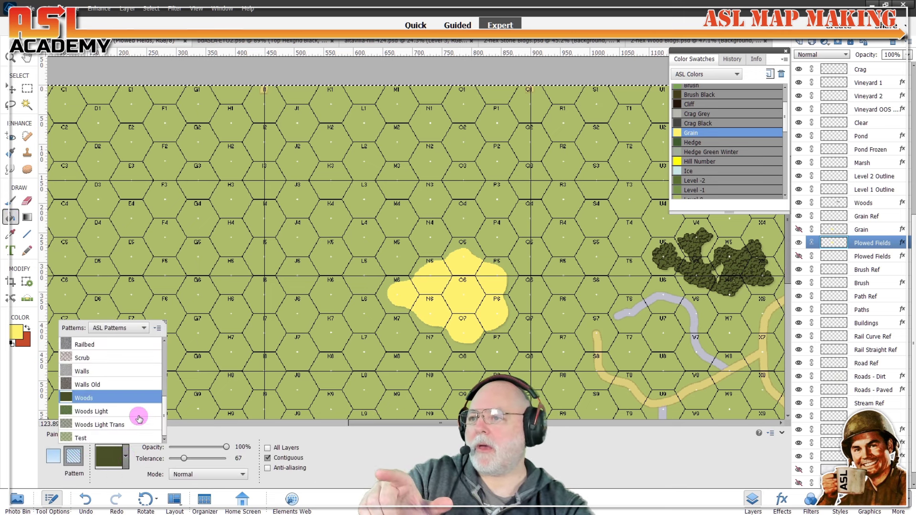
scroll(139, 417, up, 3)
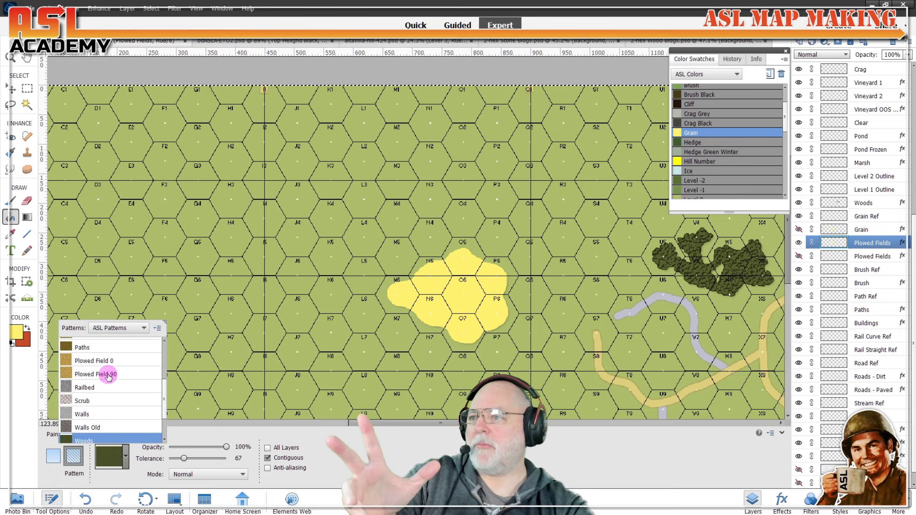
click(109, 375)
click(444, 302)
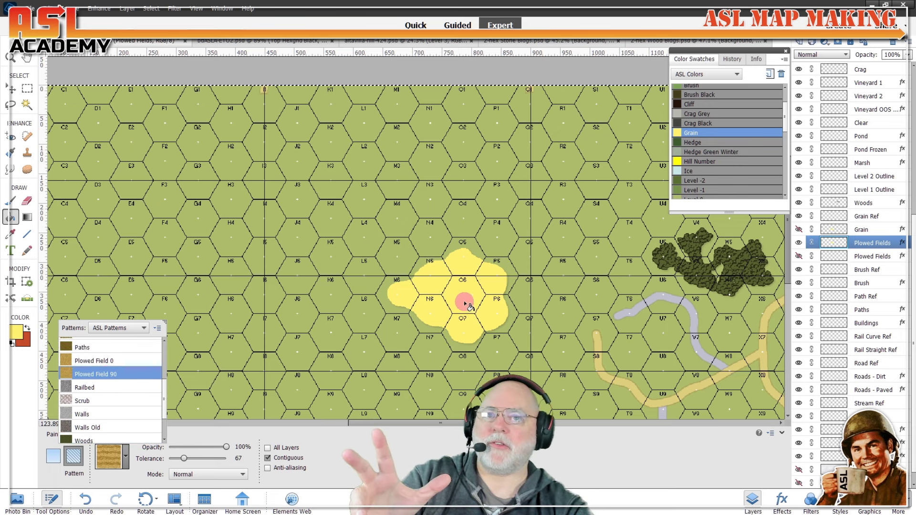
click(465, 304)
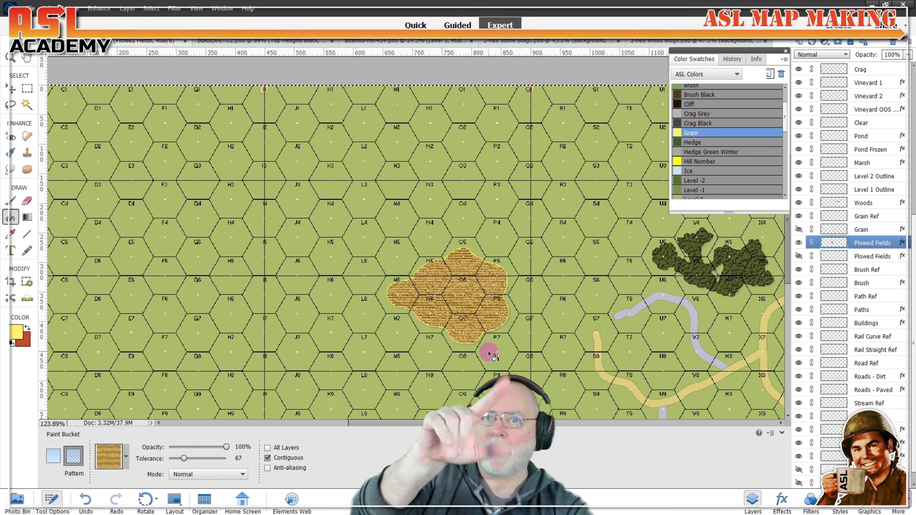
Step: Turn off the Stroke effect in the style settings of the new Plowed Fields layer
double_click(901, 243)
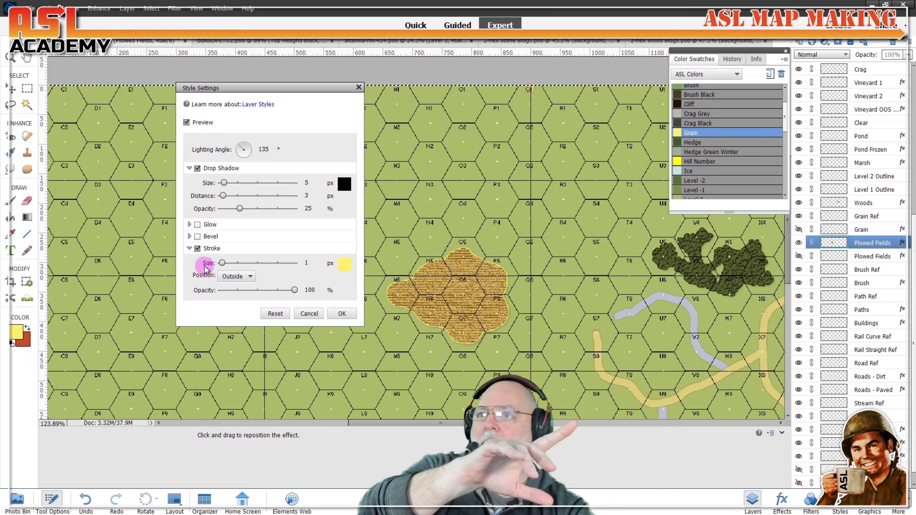
click(197, 249)
click(342, 313)
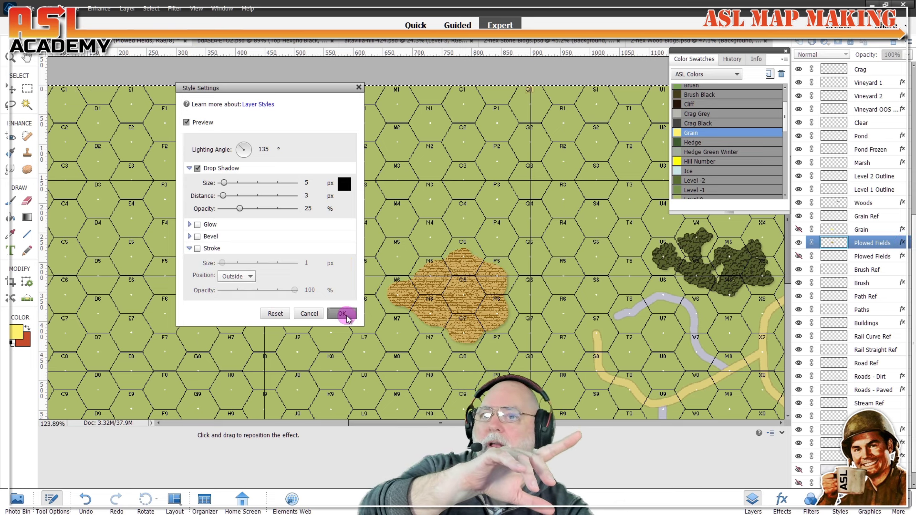
Step: Toggle the Grain layer's visibility to compare grain with plowed fields, leaving it hidden, and clear the board selection
click(799, 230)
click(799, 231)
click(799, 230)
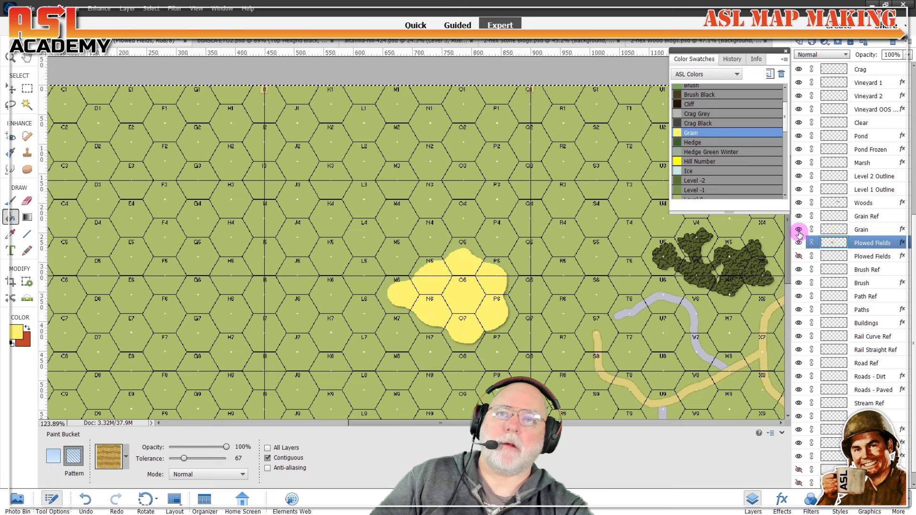
click(799, 230)
scroll(670, 286, down, 2)
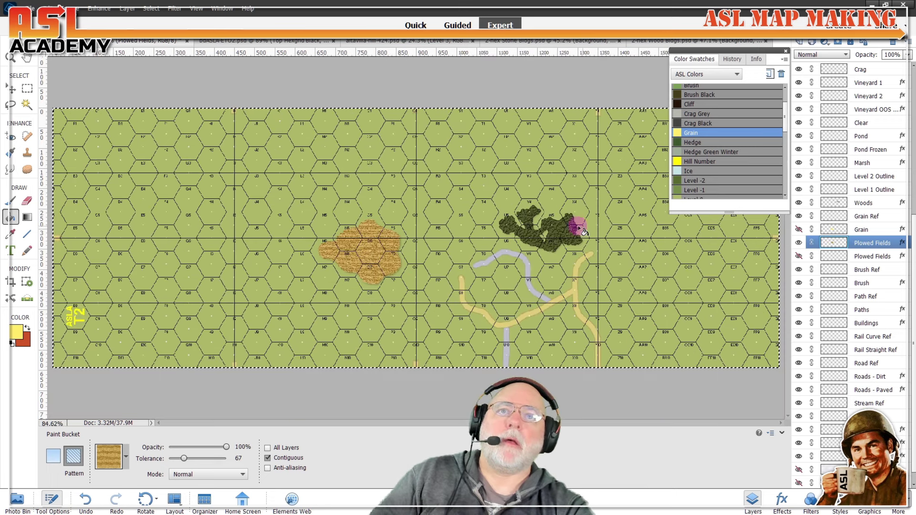
key(ctrl+d)
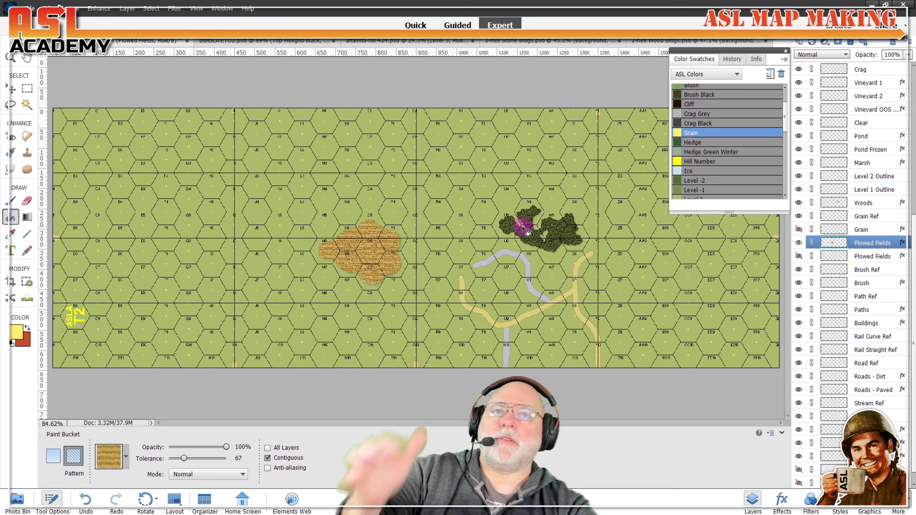
Step: Switch to the 2-hex Wood Bldgs.psd document and select its Pasted Layer
click(644, 43)
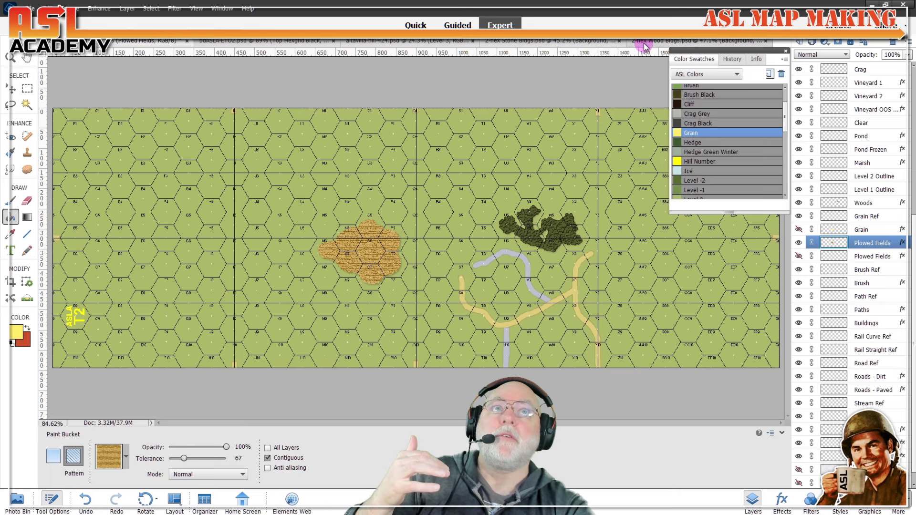
scroll(397, 201, up, 3)
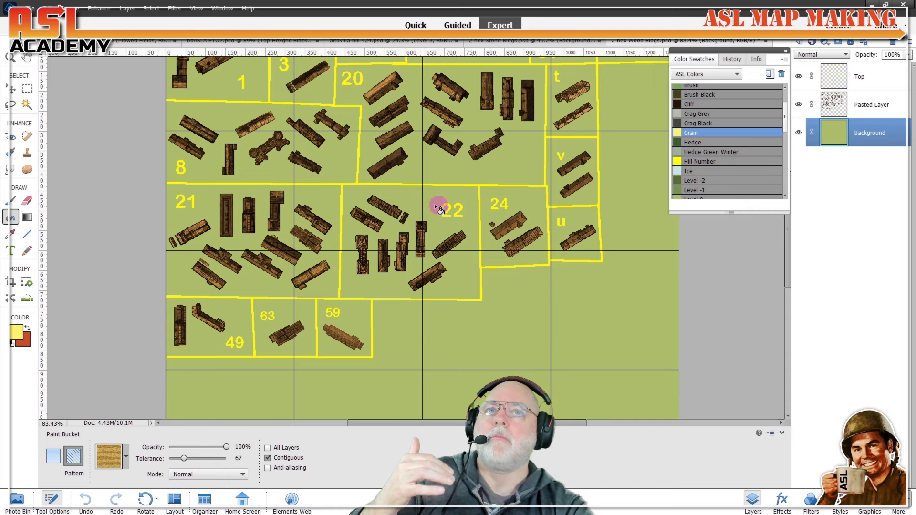
click(871, 104)
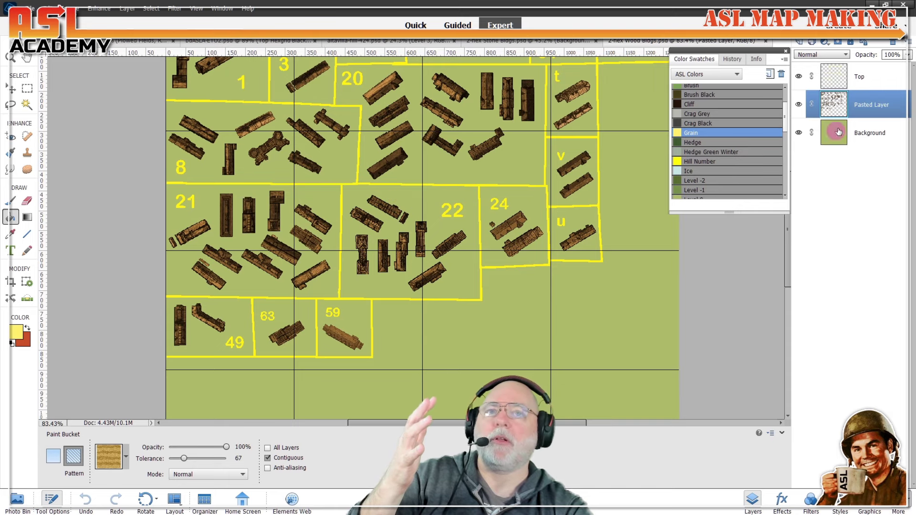
Step: Examine the wooden buildings grouped by board number, including the sections for boards 22, 24, 59, 63 and u
scroll(478, 233, up, 2)
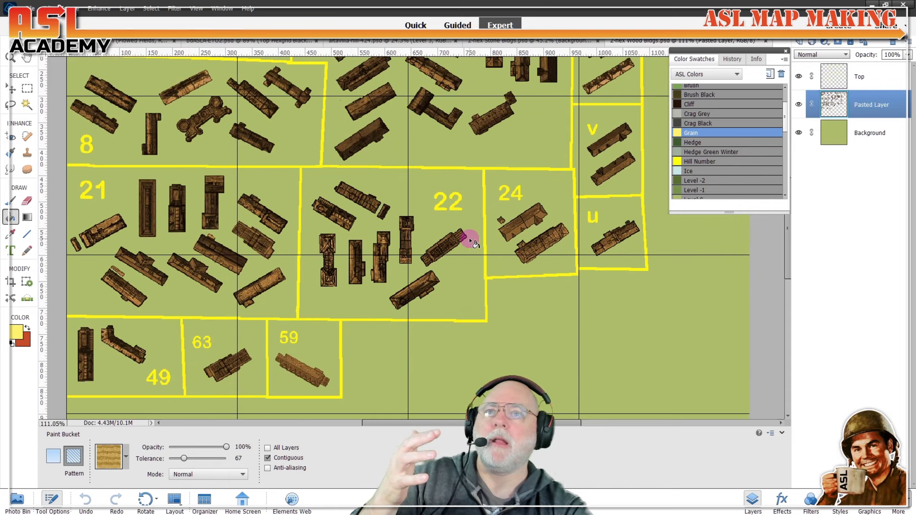
scroll(582, 296, down, 3)
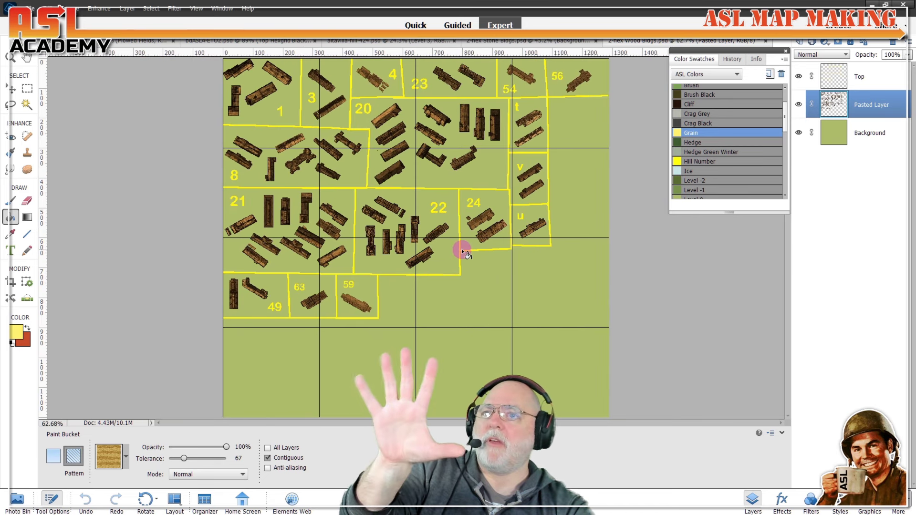
scroll(462, 251, down, 2)
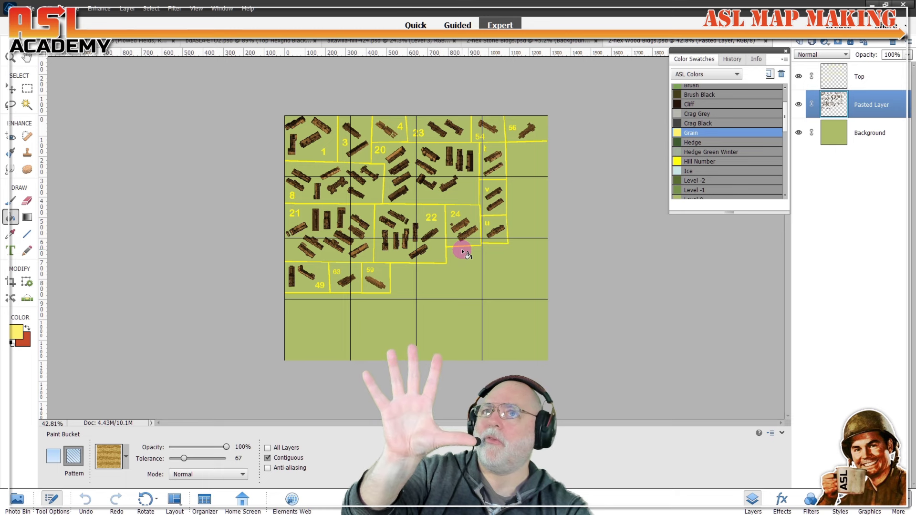
scroll(374, 292, up, 2)
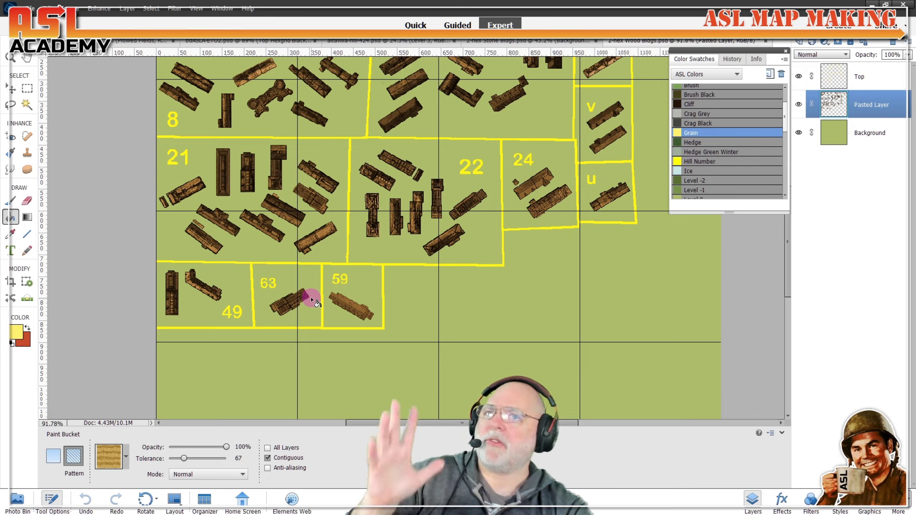
scroll(310, 296, down, 2)
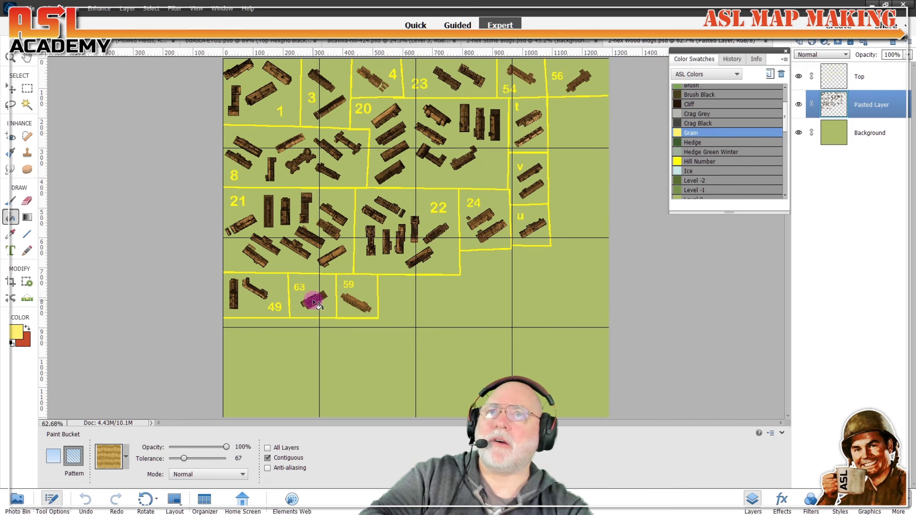
scroll(350, 280, up, 2)
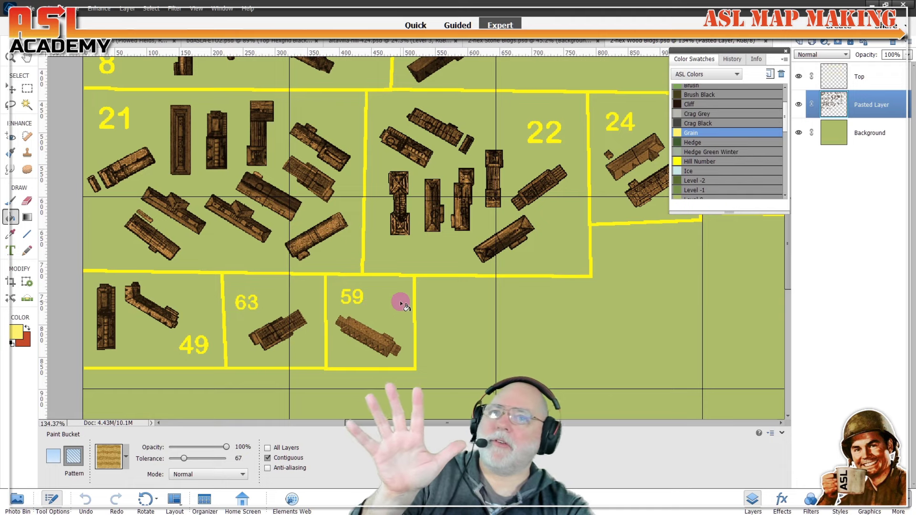
scroll(448, 303, down, 2)
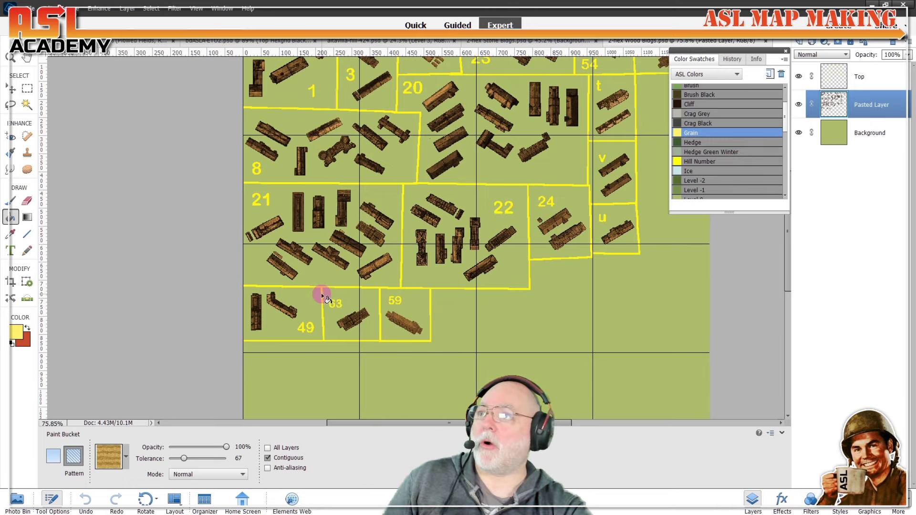
scroll(661, 231, up, 3)
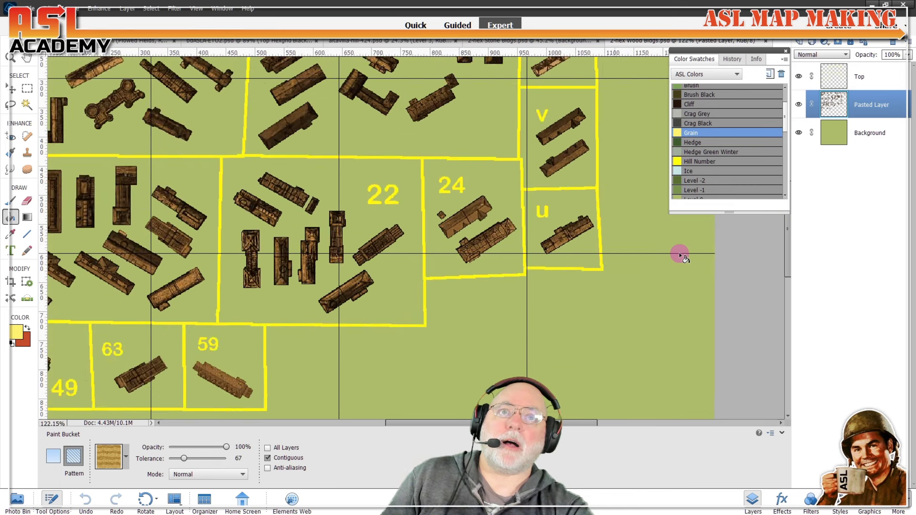
scroll(579, 247, up, 1)
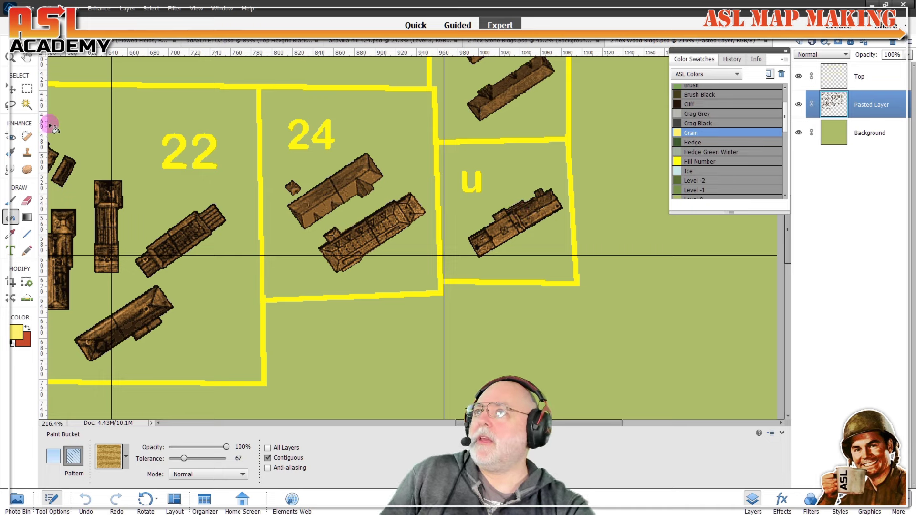
click(13, 106)
click(27, 91)
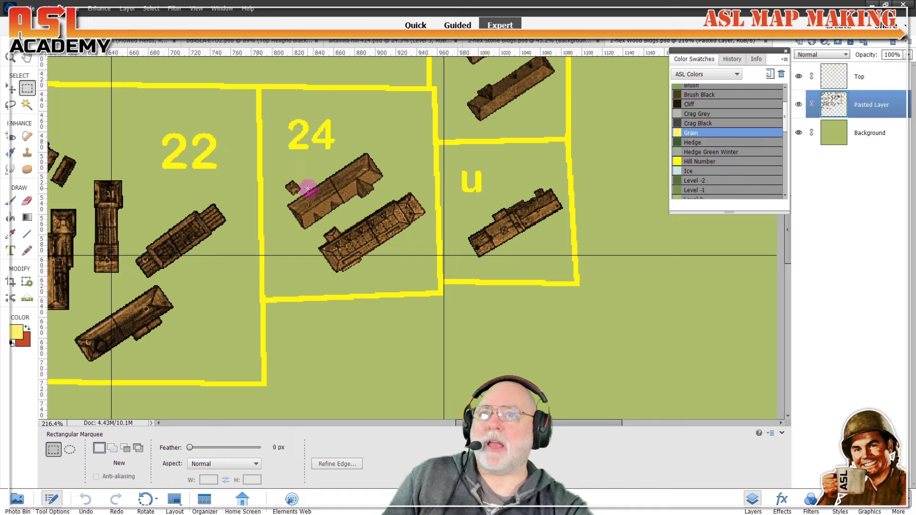
drag(308, 189, 411, 286)
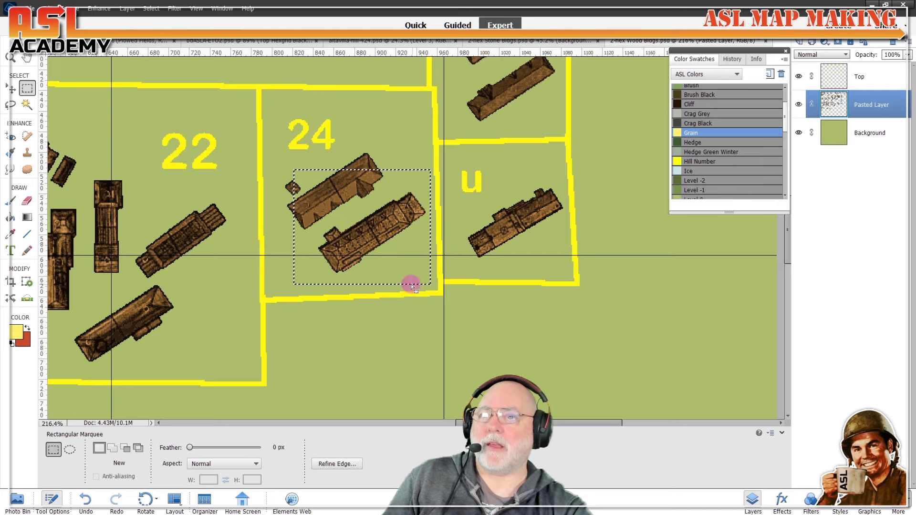
key(ctrl+d)
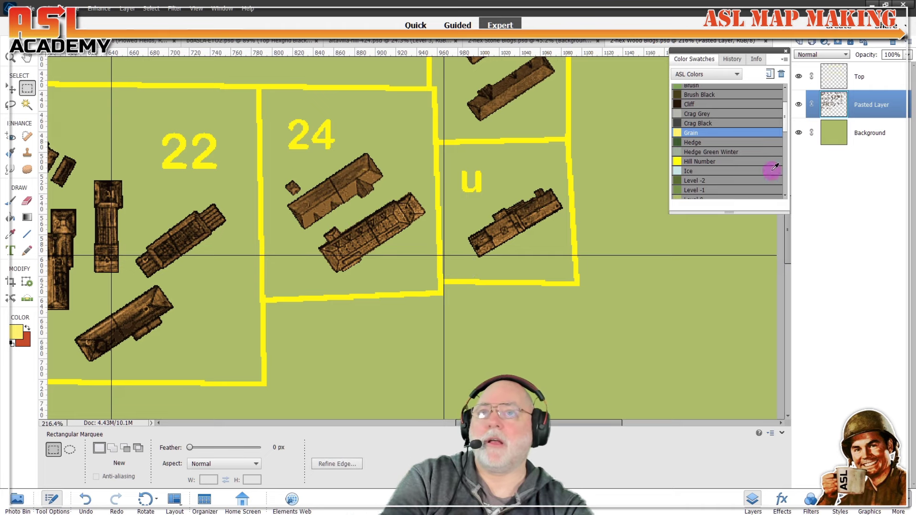
click(799, 105)
click(798, 105)
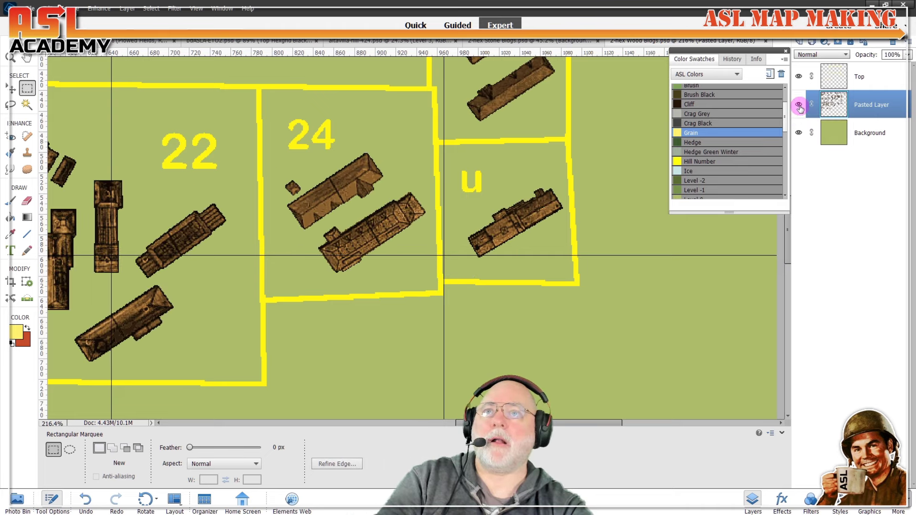
Step: Lasso around the lower wooden building in the board 24 section, adding to the selection until it is fully enclosed
click(18, 110)
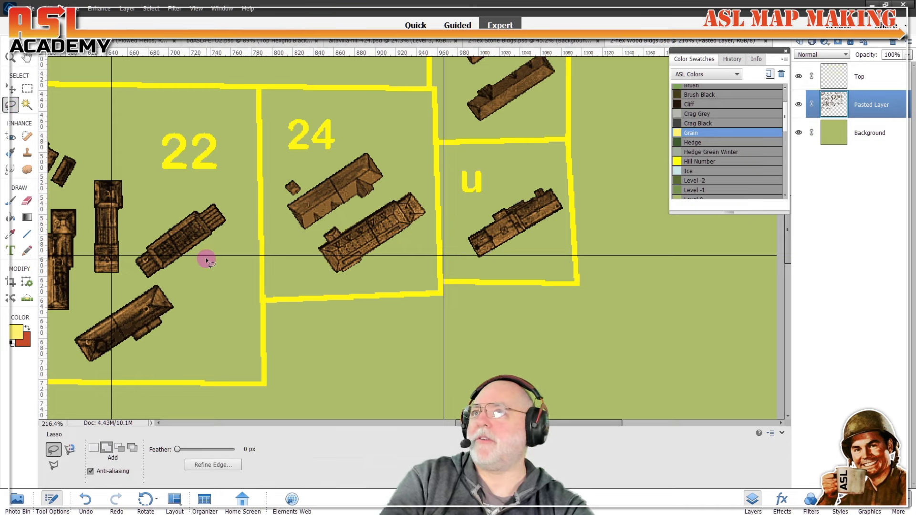
mouse_move(342, 218)
mouse_down()
mouse_move(309, 237)
mouse_move(330, 267)
mouse_move(372, 277)
mouse_up()
mouse_move(332, 222)
mouse_down()
mouse_move(310, 267)
mouse_move(373, 279)
mouse_move(418, 248)
mouse_move(439, 197)
mouse_move(364, 204)
mouse_move(319, 234)
mouse_up()
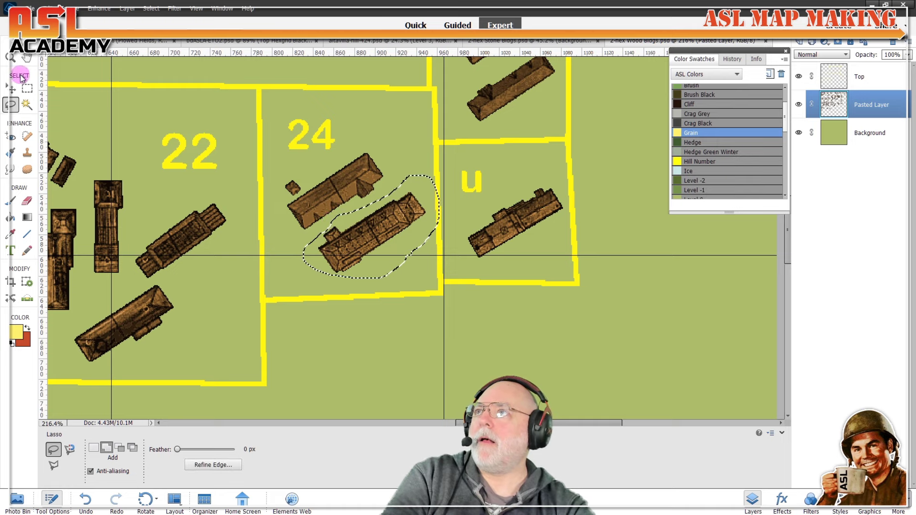
Step: Move the selected board 24 building into the template board document and place it on the map above the woods and roads
click(11, 88)
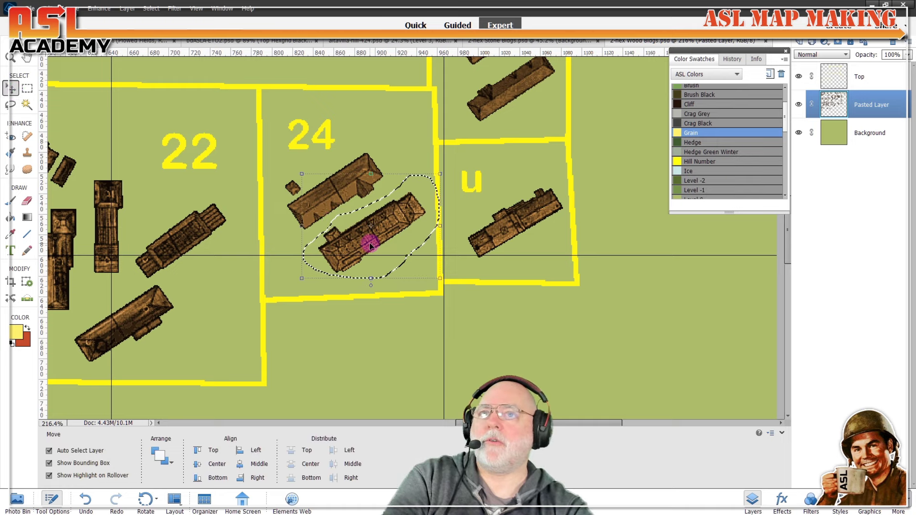
mouse_move(367, 241)
mouse_down()
mouse_move(280, 194)
mouse_move(151, 93)
mouse_move(143, 68)
mouse_move(249, 50)
mouse_move(250, 26)
mouse_up()
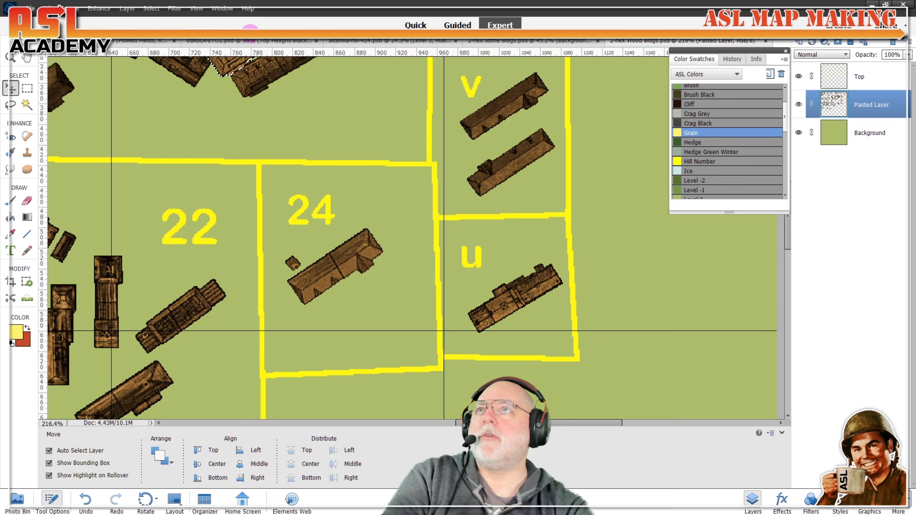
click(134, 40)
drag(135, 50, 450, 205)
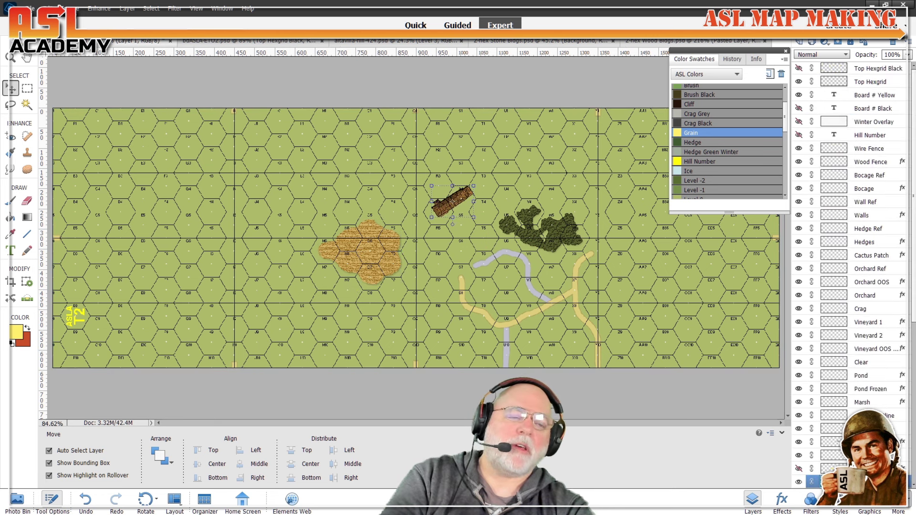
Step: Reorder the imported building's Layer 1 so it sits directly above the Buildings layer
drag(883, 480, 892, 406)
scroll(891, 410, down, 3)
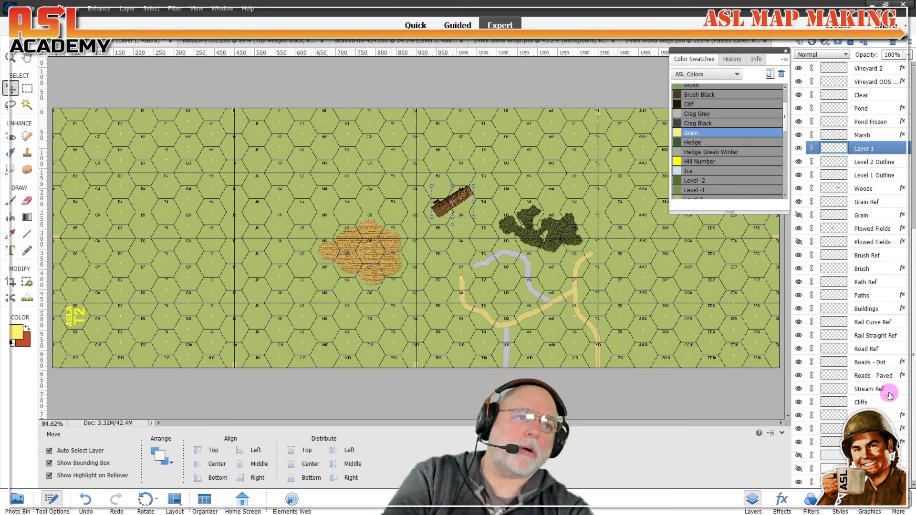
drag(881, 151, 888, 301)
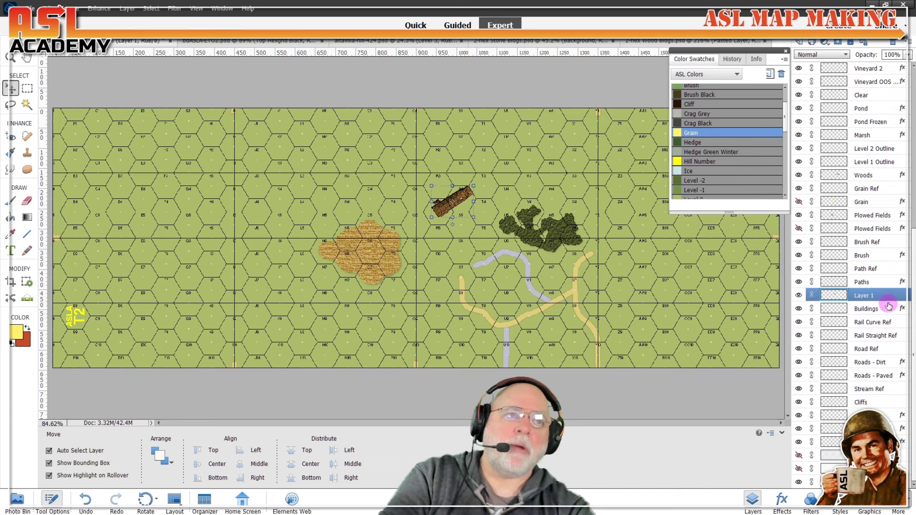
Step: Position the imported building so that it spans hexes S6 and T5
scroll(453, 204, up, 5)
scroll(454, 206, up, 1)
drag(454, 205, 519, 344)
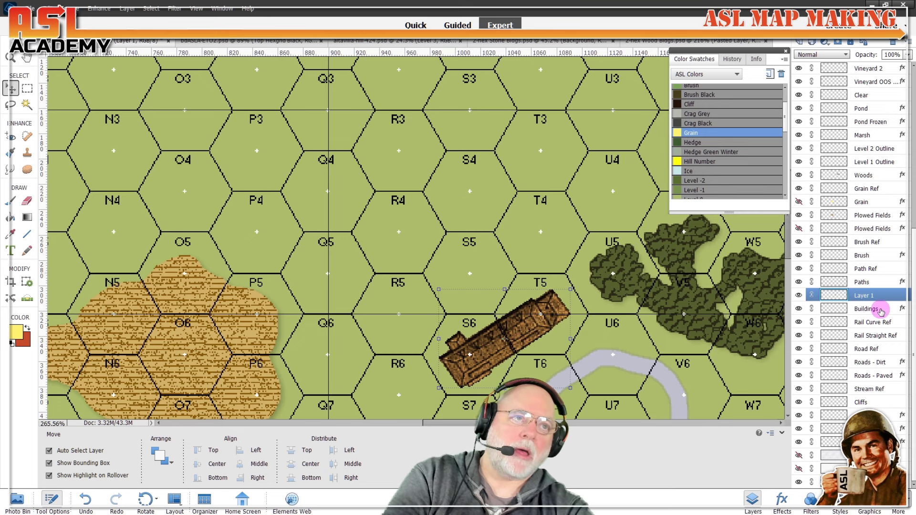
Step: Copy the Buildings layer style onto Layer 1, and make Buildings the active layer
right_click(854, 308)
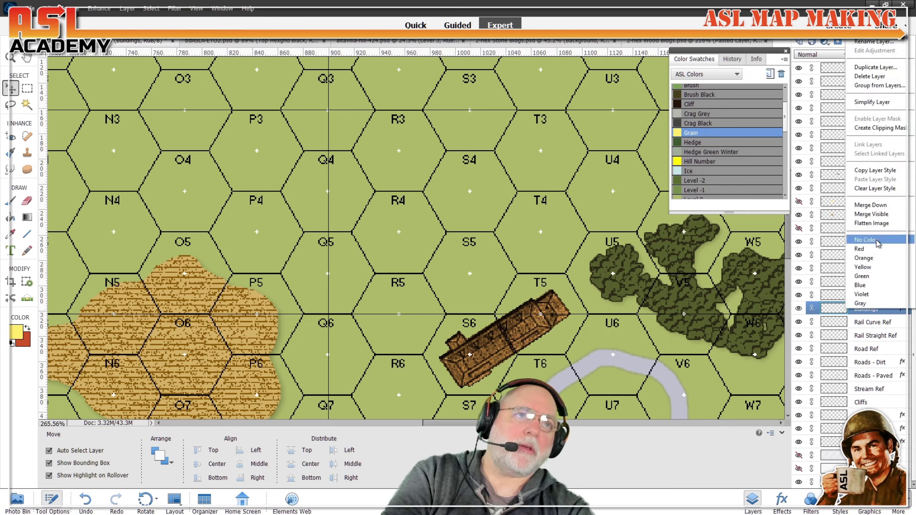
click(875, 170)
right_click(869, 299)
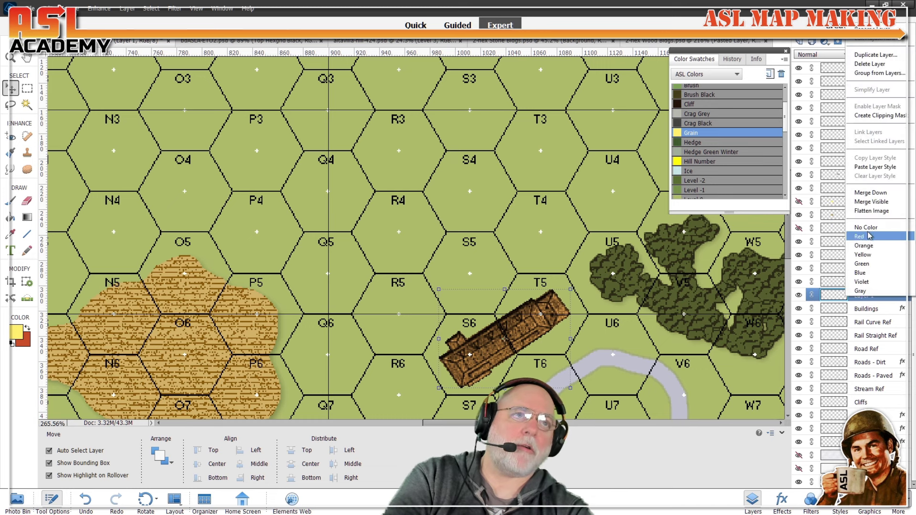
click(878, 168)
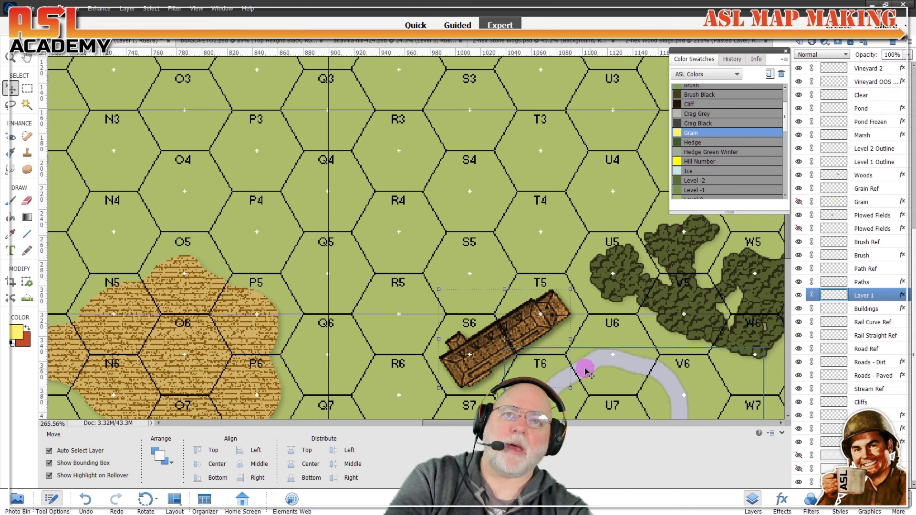
click(871, 313)
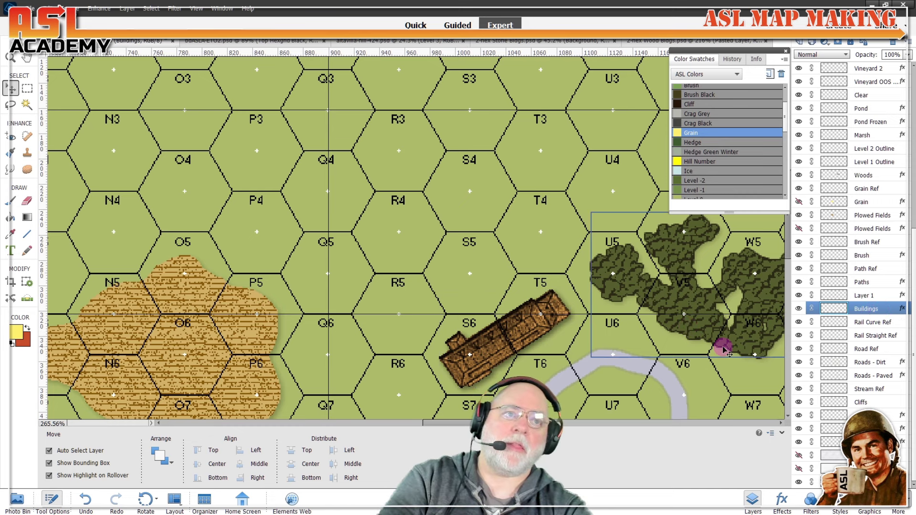
Step: View the whole template board and compare it with the finished board in the ASLA-ETO2 document
scroll(572, 362, down, 5)
scroll(583, 409, down, 2)
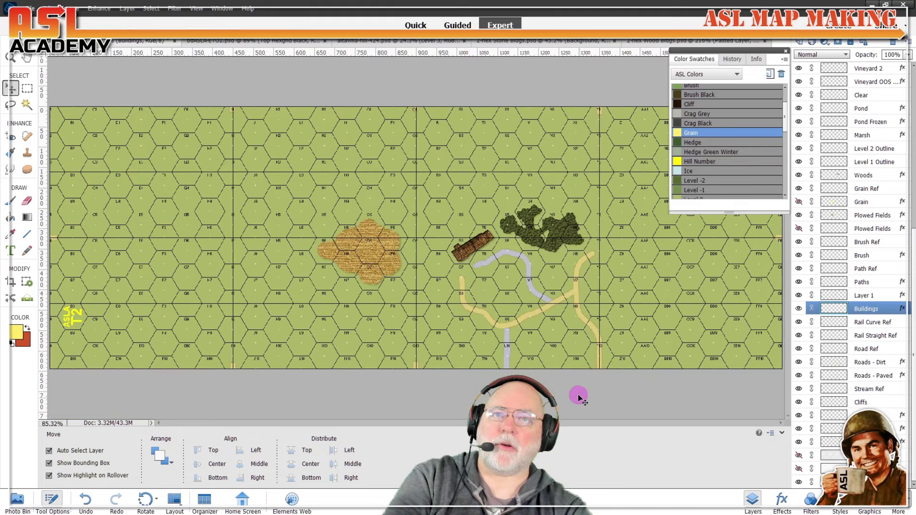
click(279, 43)
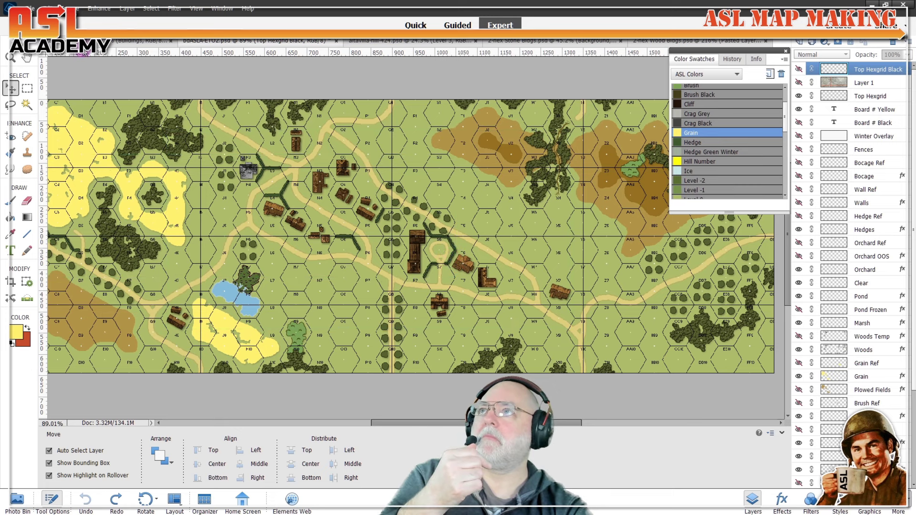
click(143, 42)
Step: Activate the Hedges layer with the Hedge swatch and choose the 5 px Hedges brush from the ASL Brushes
scroll(476, 247, up, 3)
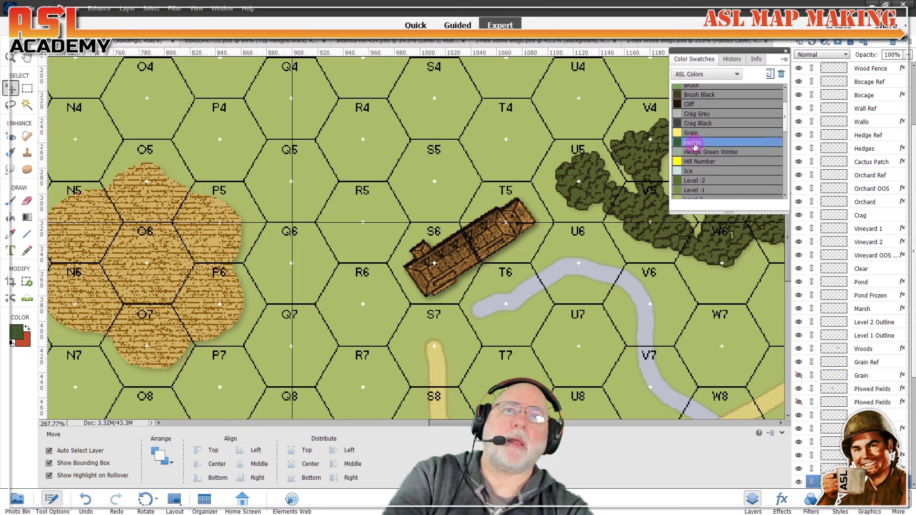
click(866, 148)
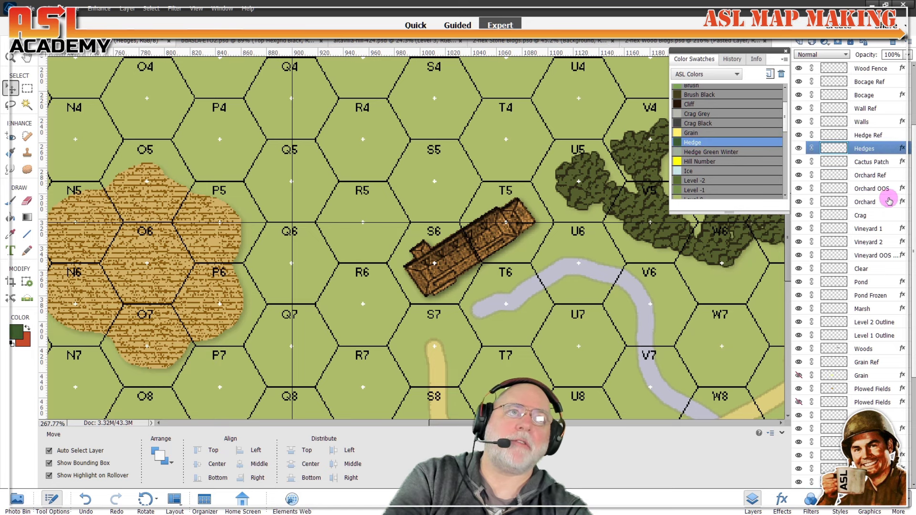
click(11, 200)
click(227, 452)
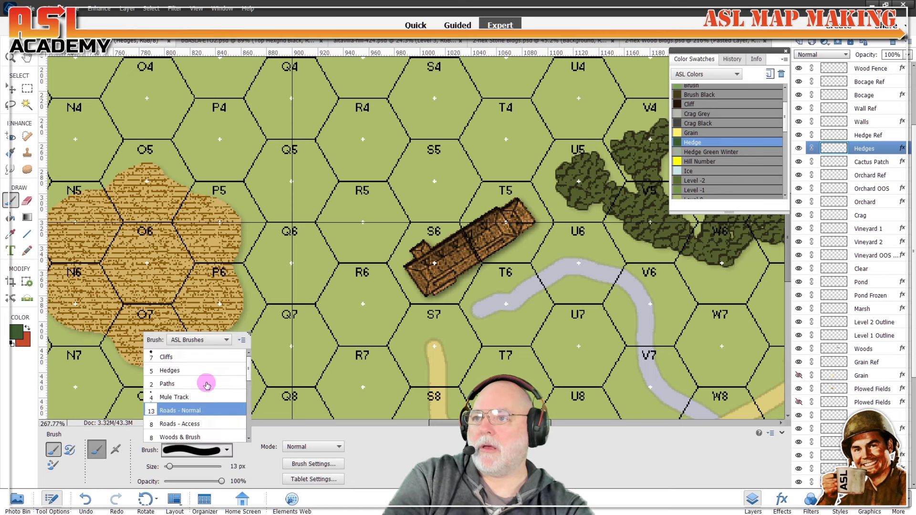
click(189, 370)
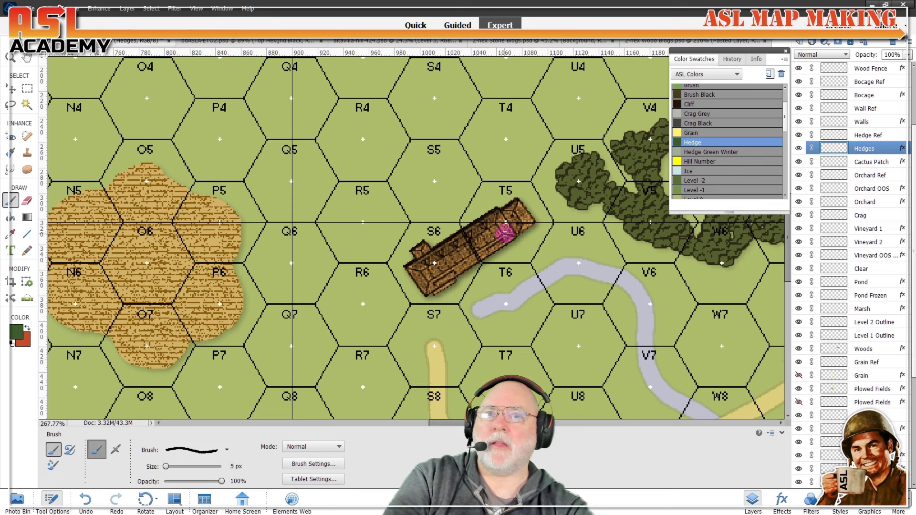
Step: Paint a continuous hedge of straight segments along the upper hexsides of T5 and S6, ending at the corner of R6
scroll(498, 182, up, 3)
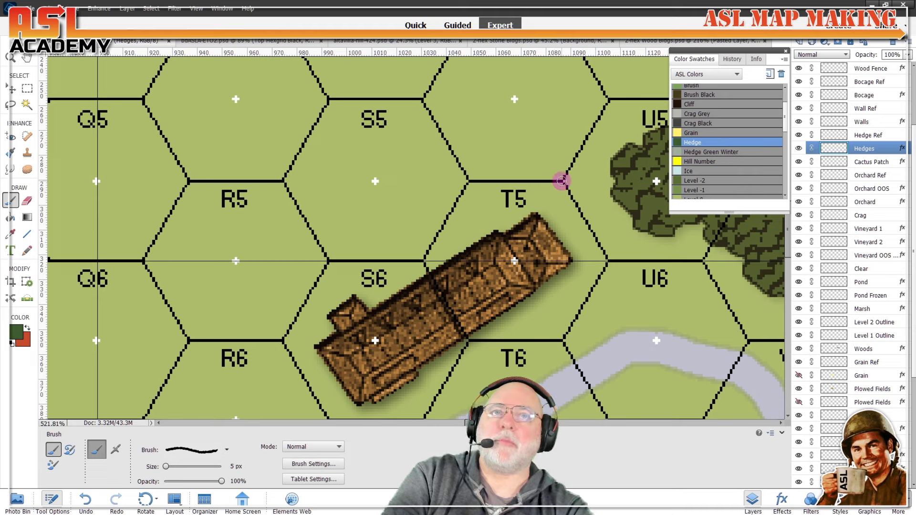
mouse_move(562, 180)
mouse_down()
mouse_move(490, 189)
mouse_move(473, 181)
mouse_up()
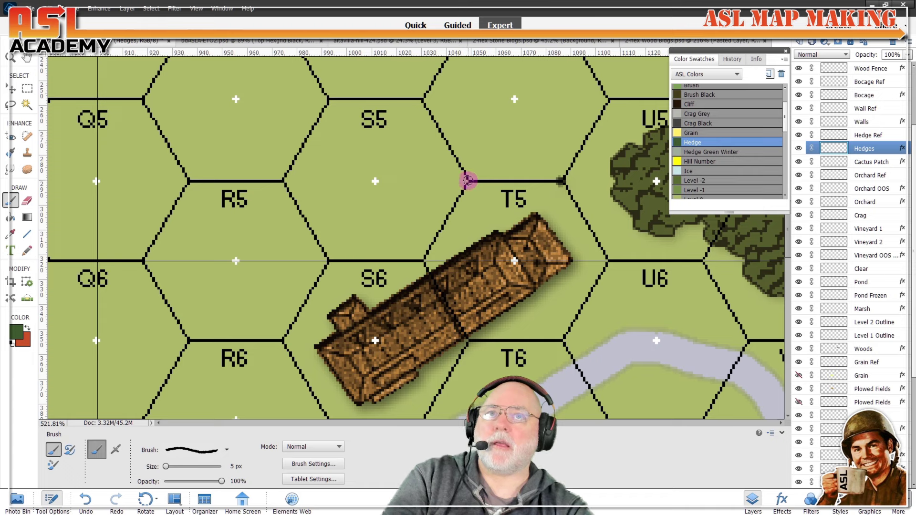
shift+click(468, 180)
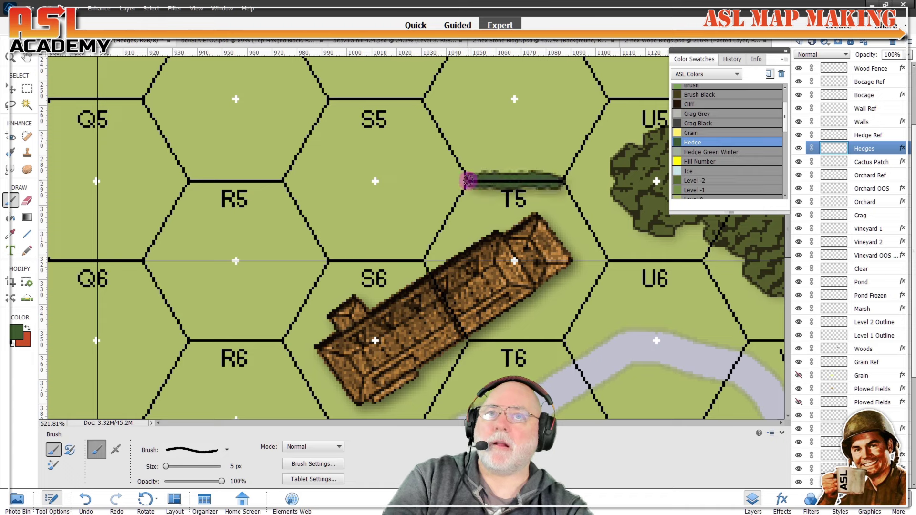
shift+click(421, 260)
shift+click(329, 260)
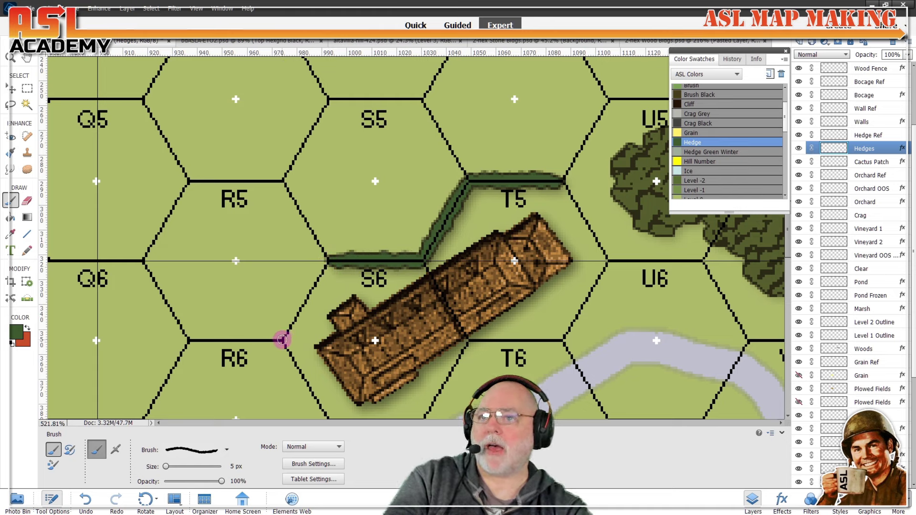
shift+click(282, 340)
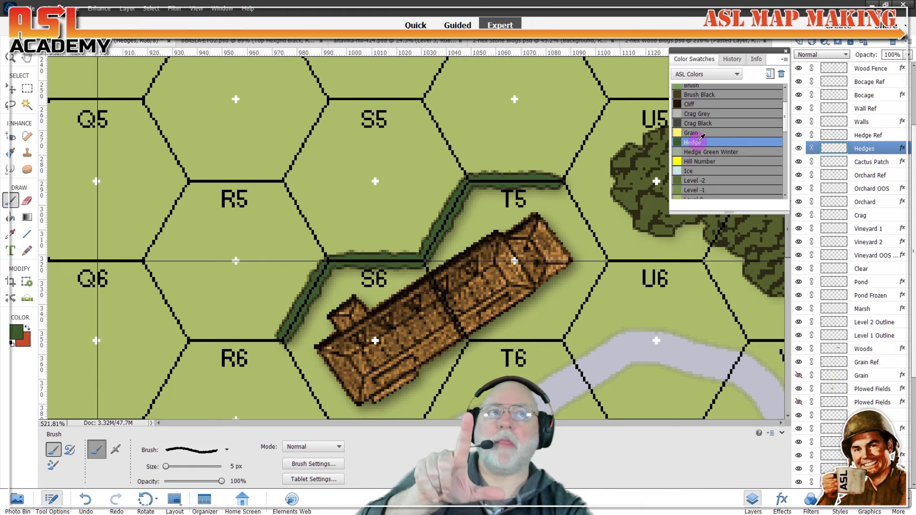
Step: Fill the painted hedge with the solid Hedge color using the Paint Bucket in paint mode instead of pattern mode
click(10, 217)
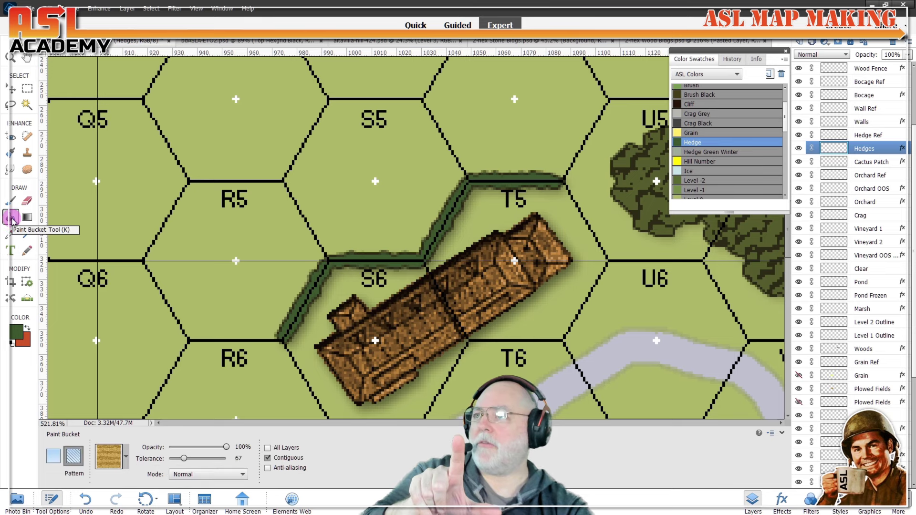
click(54, 457)
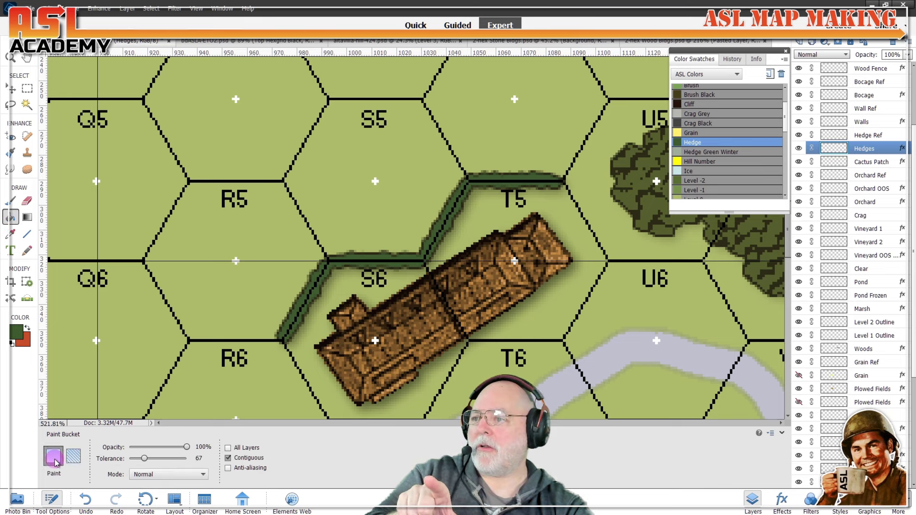
click(405, 259)
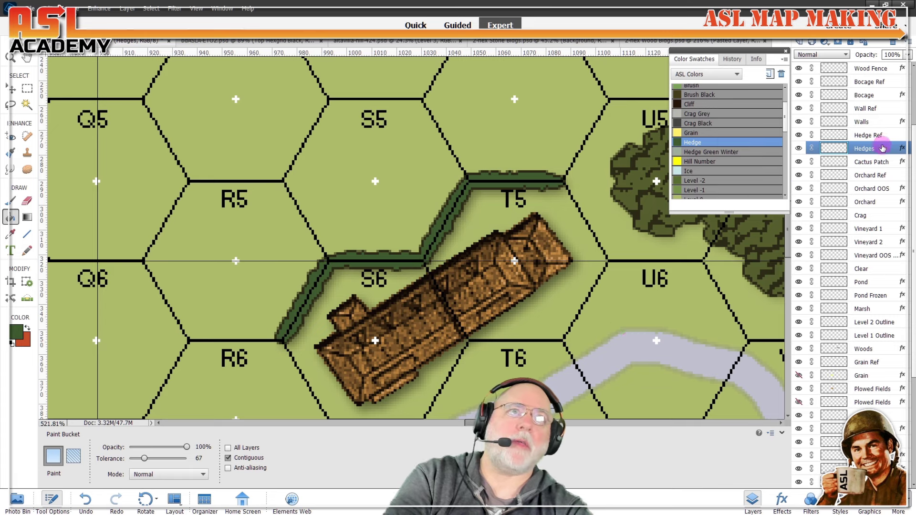
Step: Make the Walls layer active and pick the Road - Paved swatch as the wall color
click(869, 122)
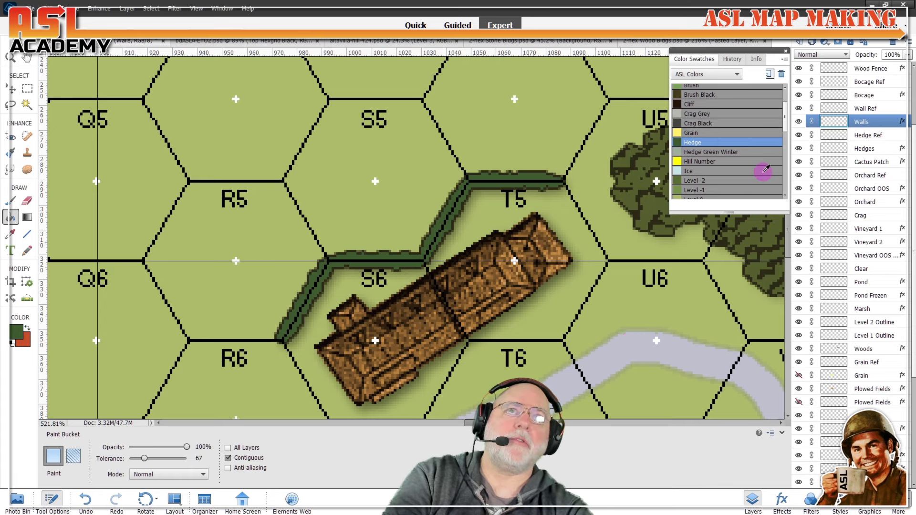
scroll(733, 128, down, 5)
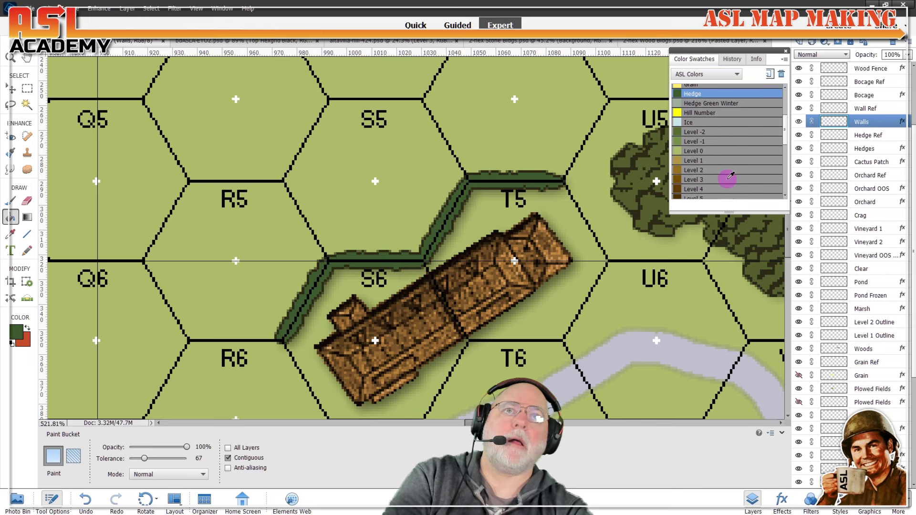
scroll(730, 177, down, 6)
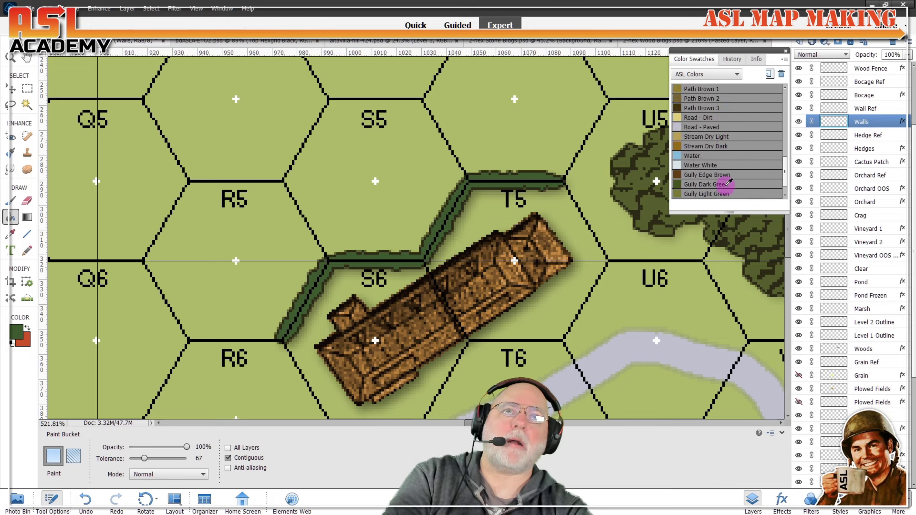
drag(787, 180, 788, 79)
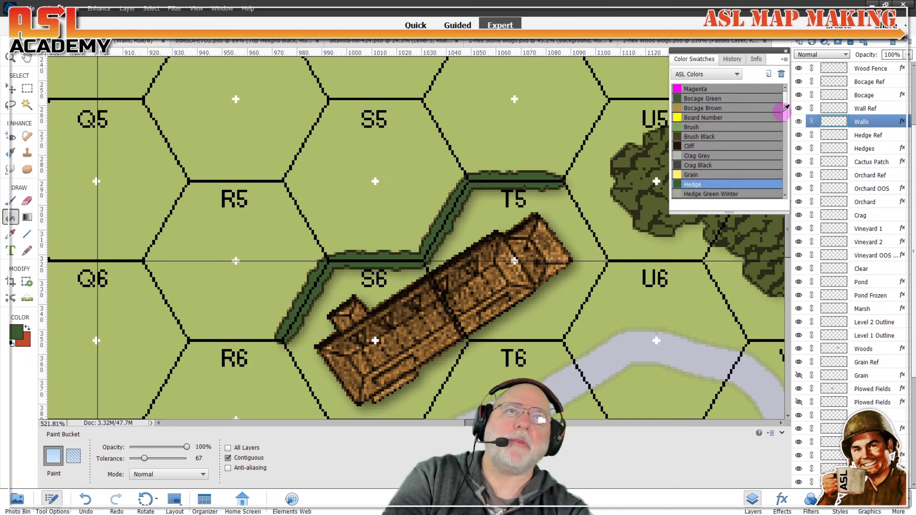
drag(786, 111, 789, 154)
drag(789, 173, 790, 179)
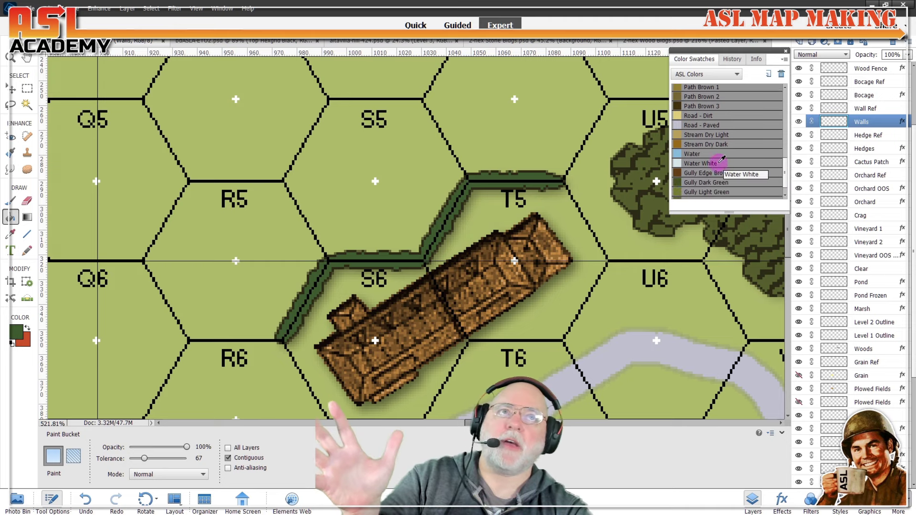
click(700, 124)
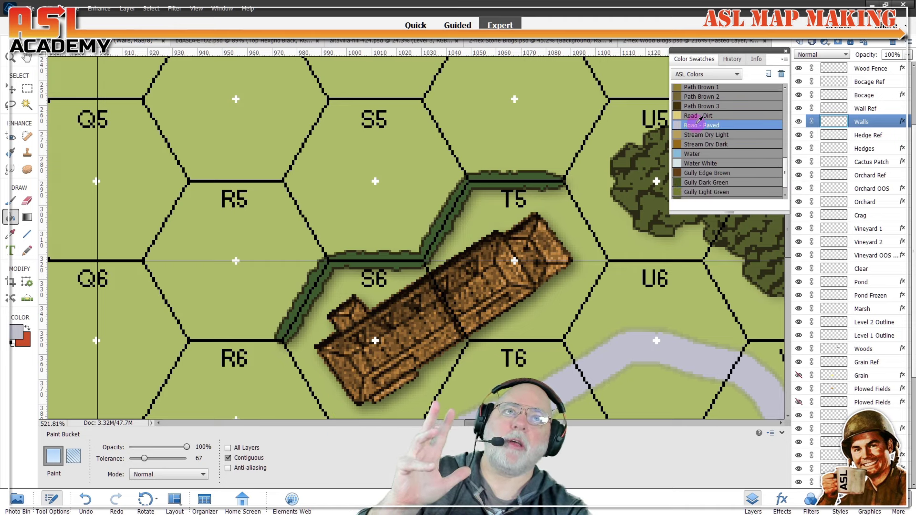
Step: Paint a wall of two straight segments along the lower-right and bottom hexsides of T5 with the 5 px Hedges brush
click(10, 201)
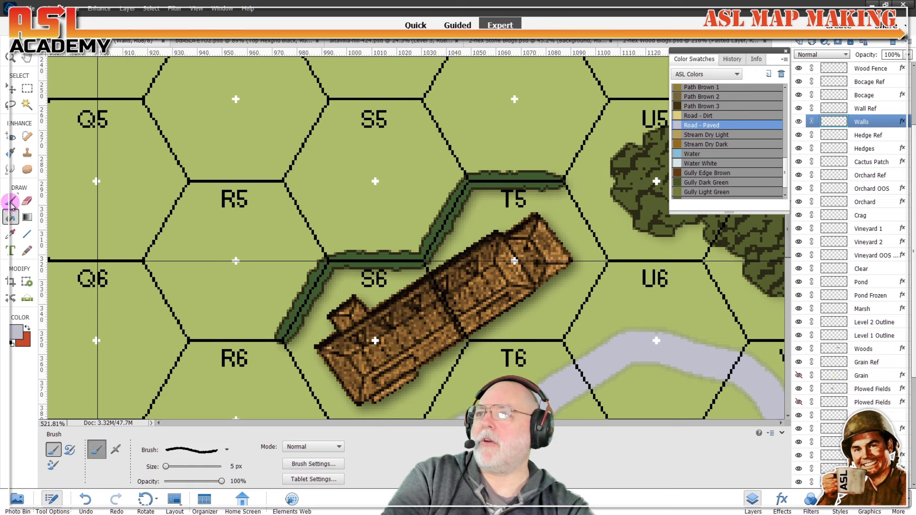
click(226, 450)
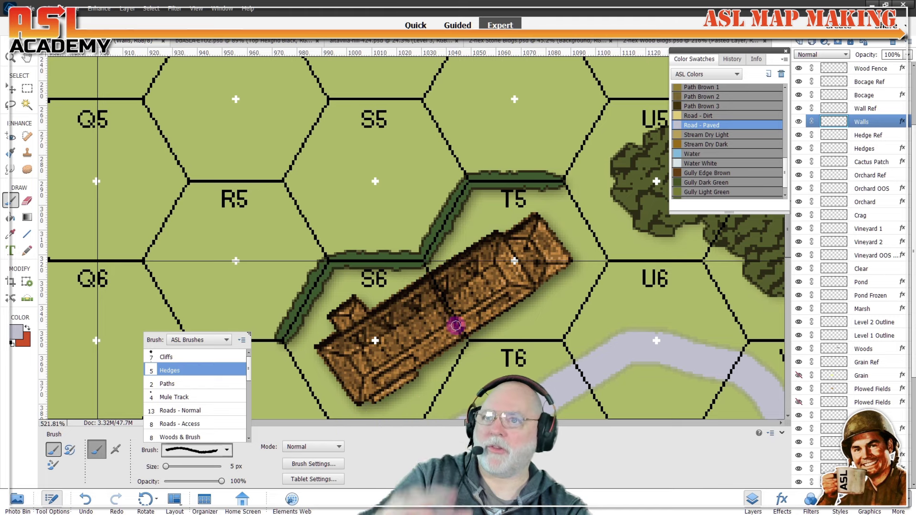
click(608, 261)
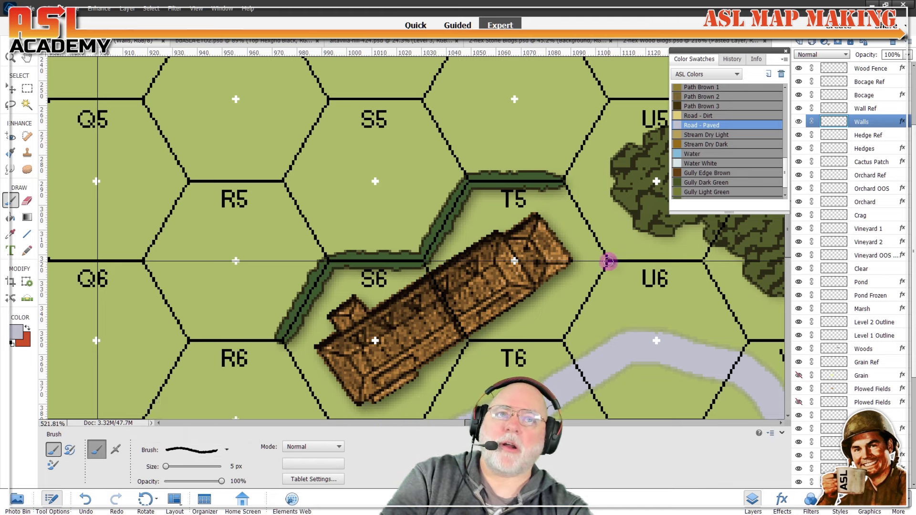
shift+click(562, 340)
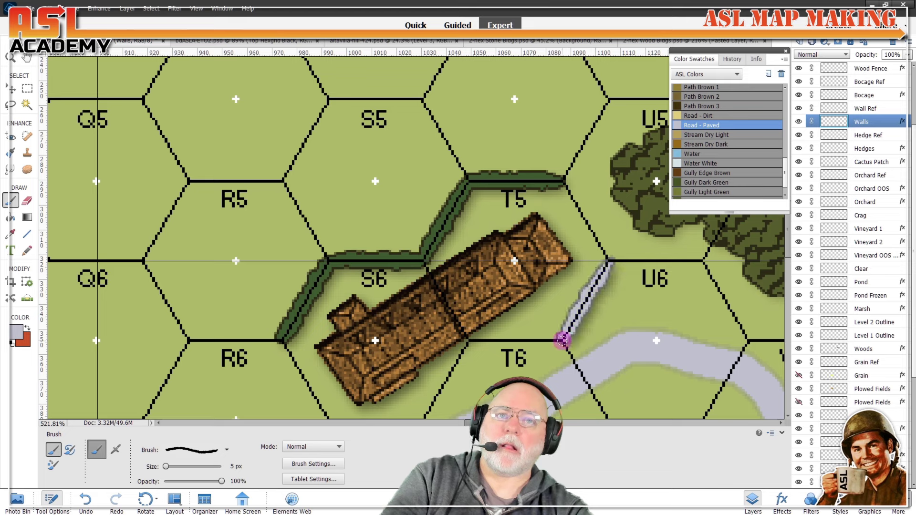
shift+click(468, 341)
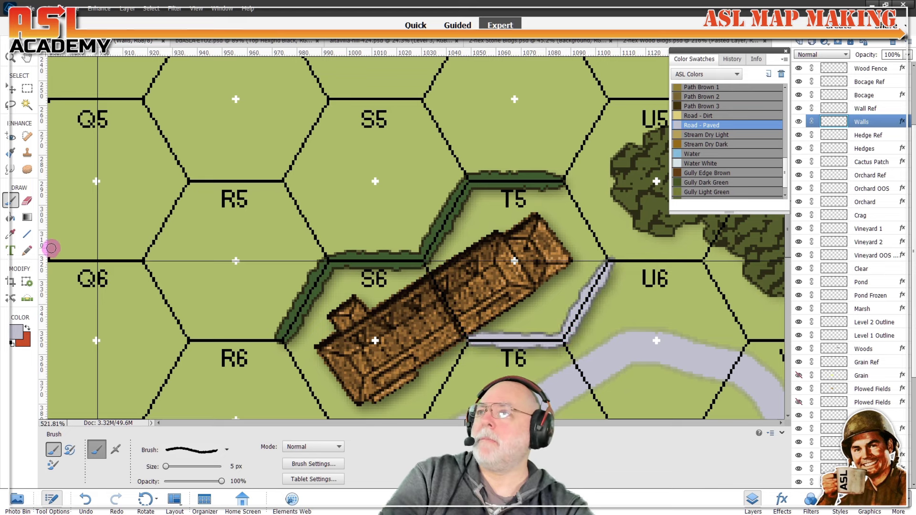
Step: Fill the painted wall along T5 with the Walls pattern from the ASL Patterns using the Paint Bucket in pattern mode
click(11, 218)
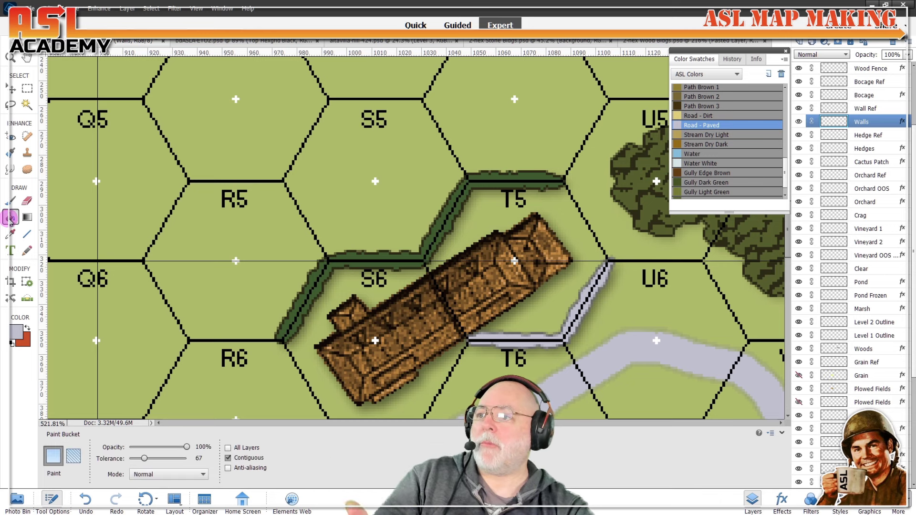
click(76, 462)
click(126, 459)
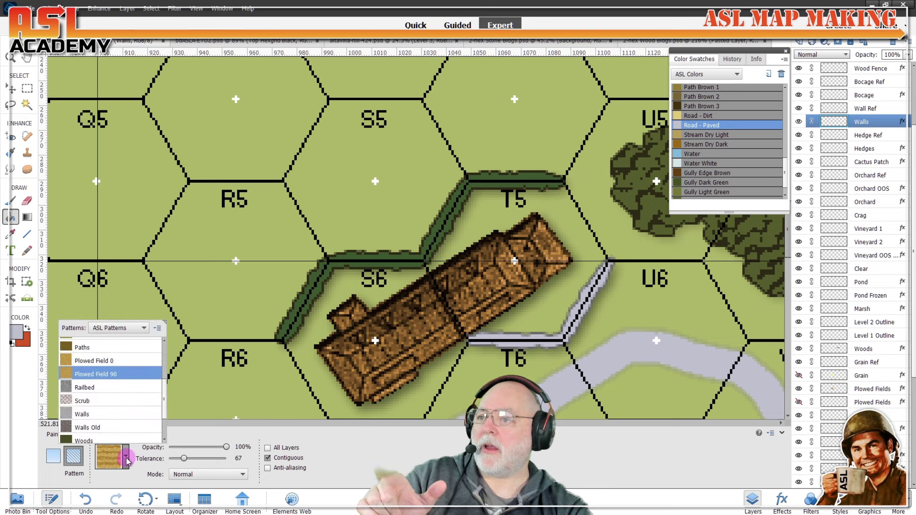
scroll(132, 415, down, 1)
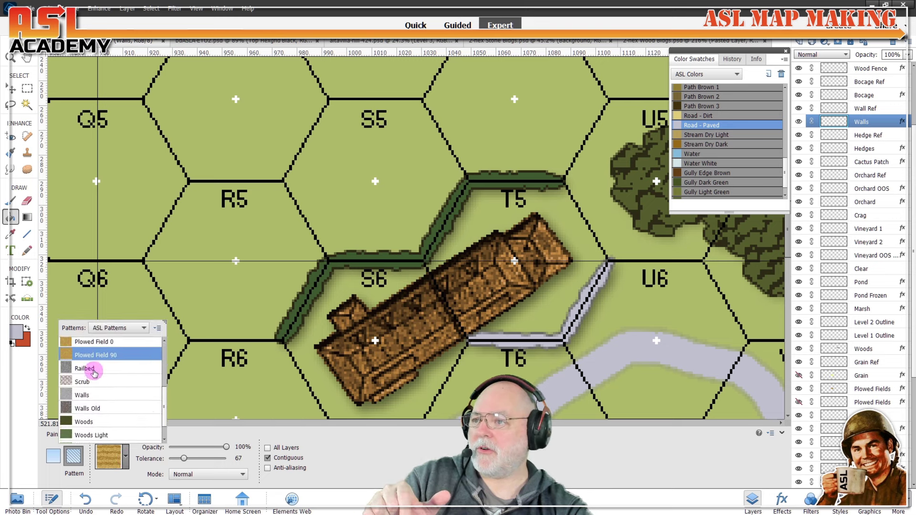
click(89, 396)
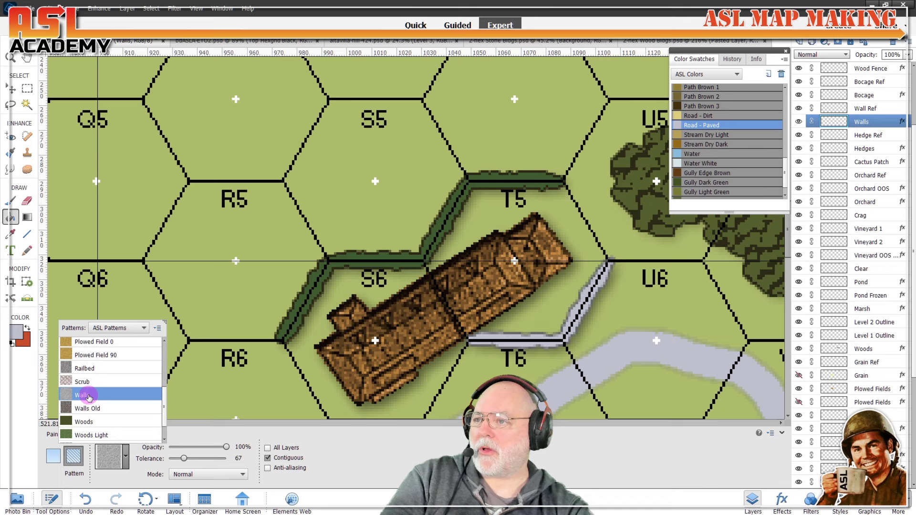
click(532, 343)
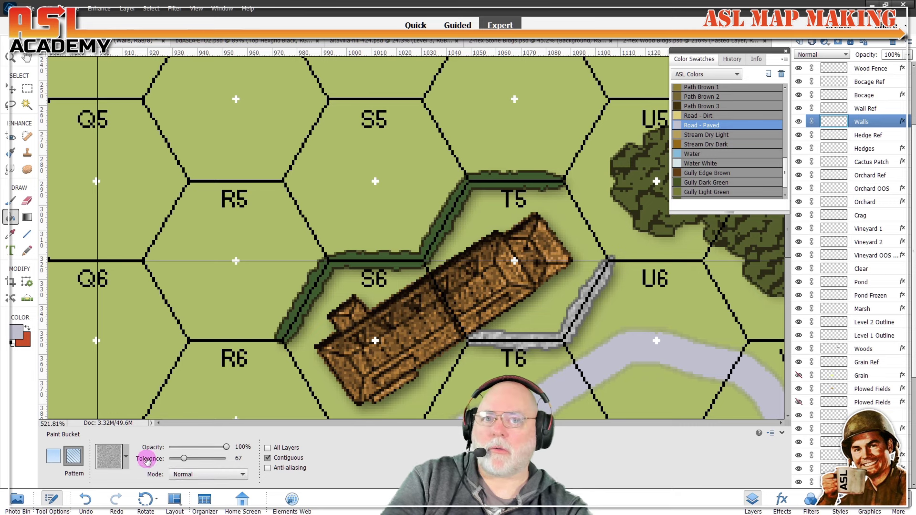
Step: Undo the Walls pattern fill and fill the wall with the Walls Old pattern instead
key(ctrl+z)
click(126, 460)
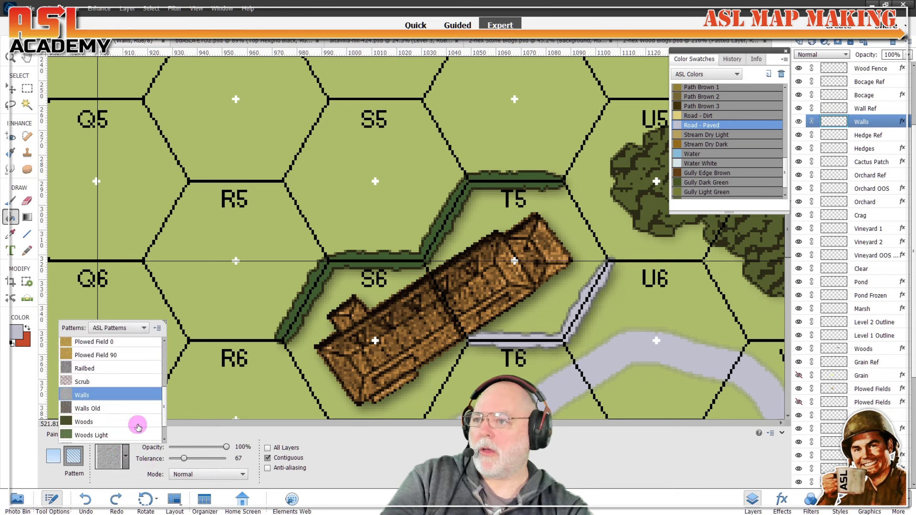
click(114, 408)
click(539, 341)
click(545, 345)
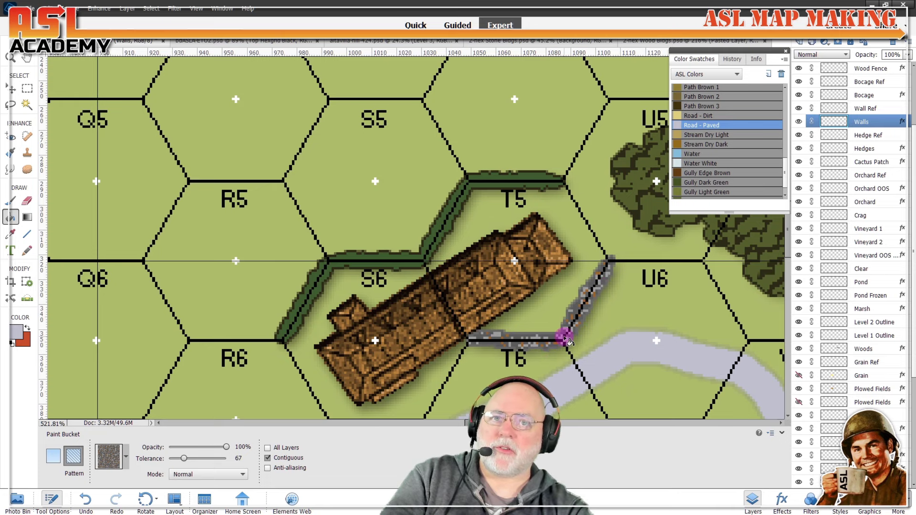
Step: Undo the Walls Old fill and refill the wall along T5 with the Walls pattern
key(ctrl+z)
click(126, 458)
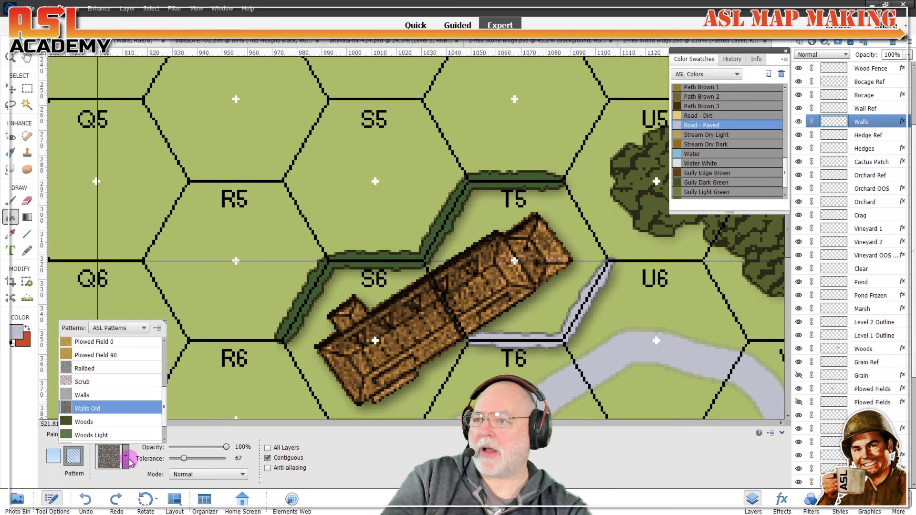
click(99, 396)
click(553, 341)
click(554, 342)
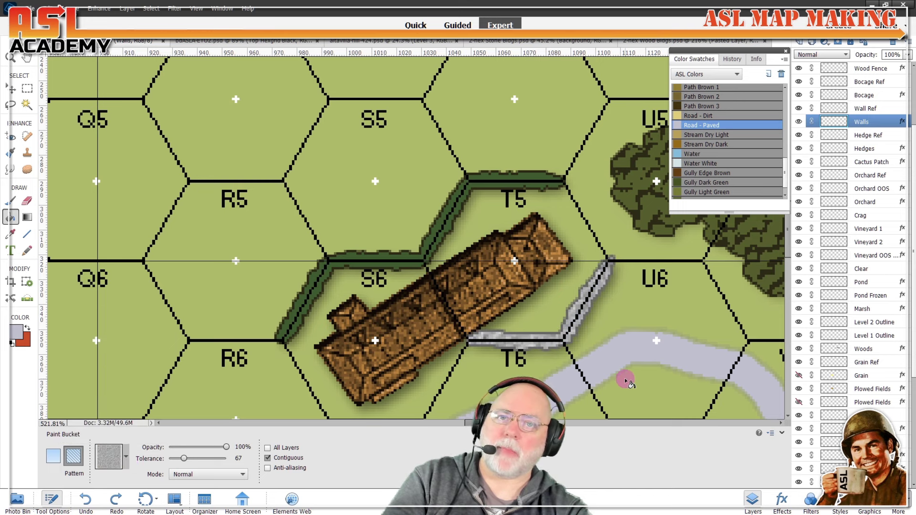
Step: Hide and show the Walls layer and the Hedges layer in turn to check what each contributes to the map
scroll(626, 378, down, 5)
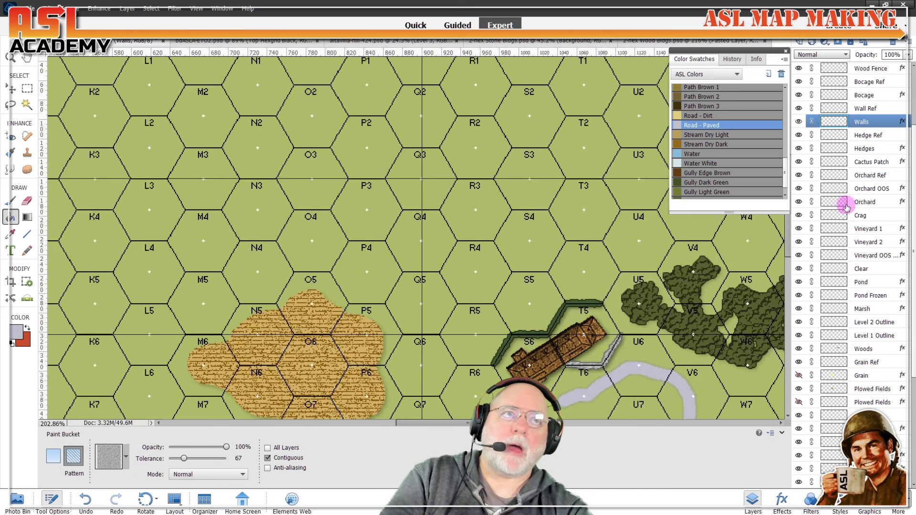
click(797, 122)
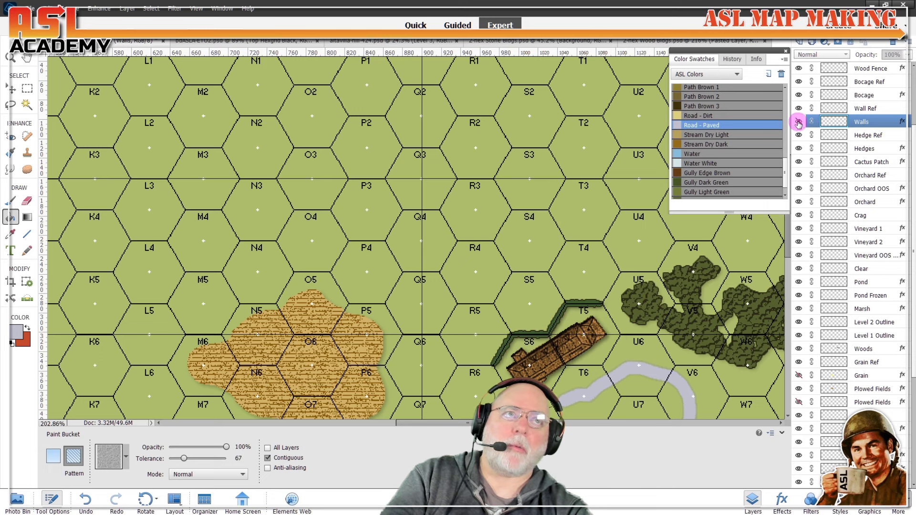
click(797, 122)
click(798, 149)
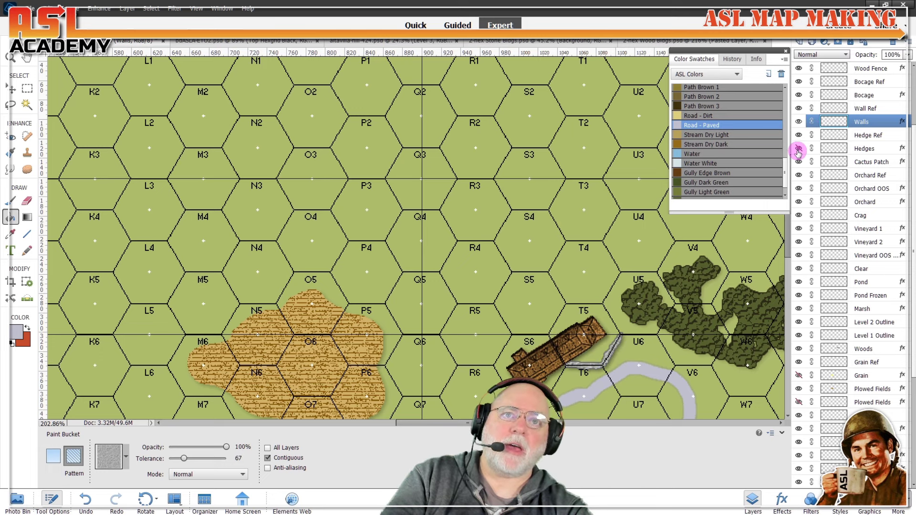
click(798, 149)
scroll(728, 327, down, 5)
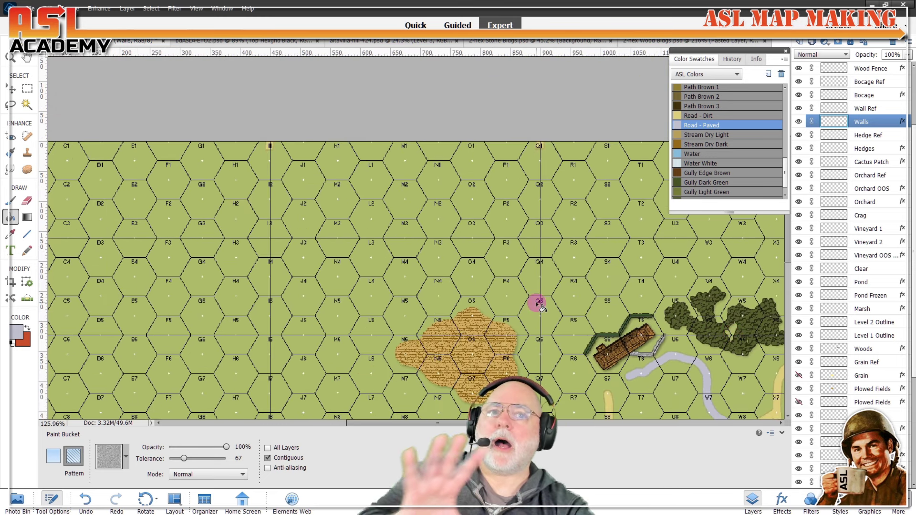
scroll(541, 306, down, 3)
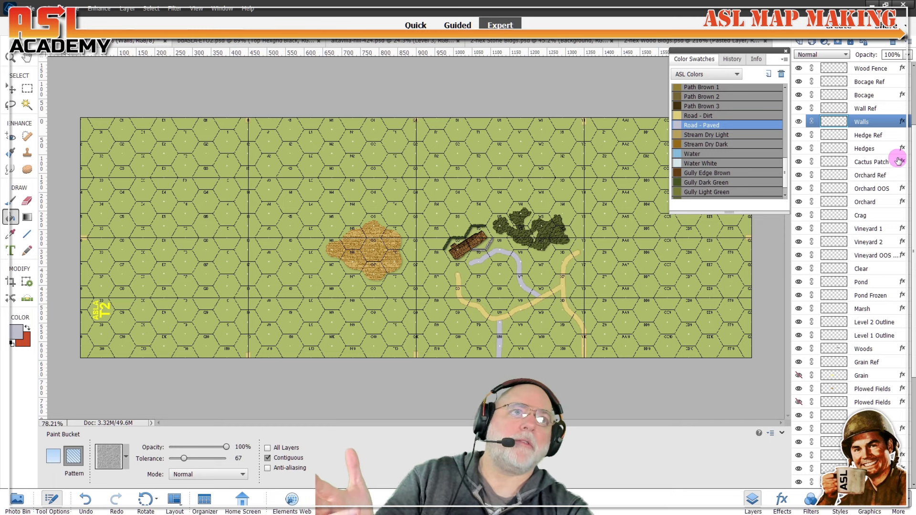
Step: Activate the Orchard layer and choose the 42 px Orchard Square 2 brush from the ASL Brushes
click(865, 202)
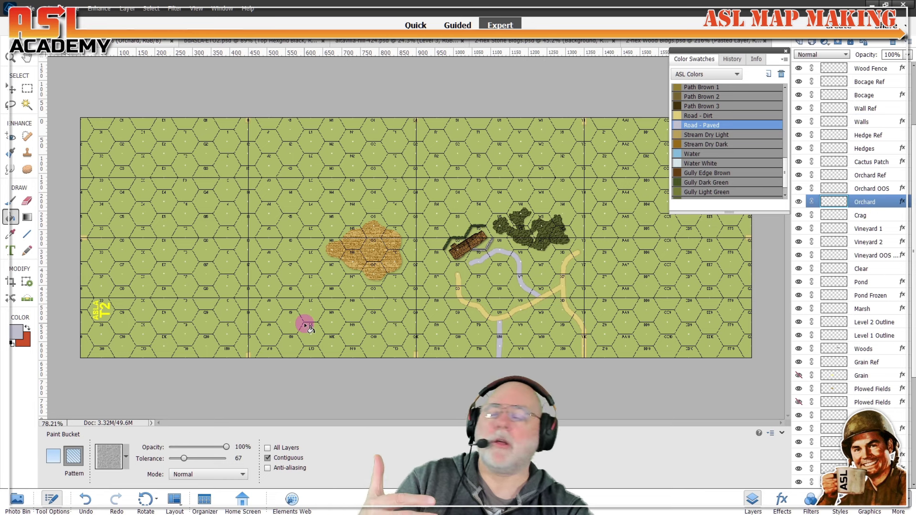
click(10, 201)
click(227, 449)
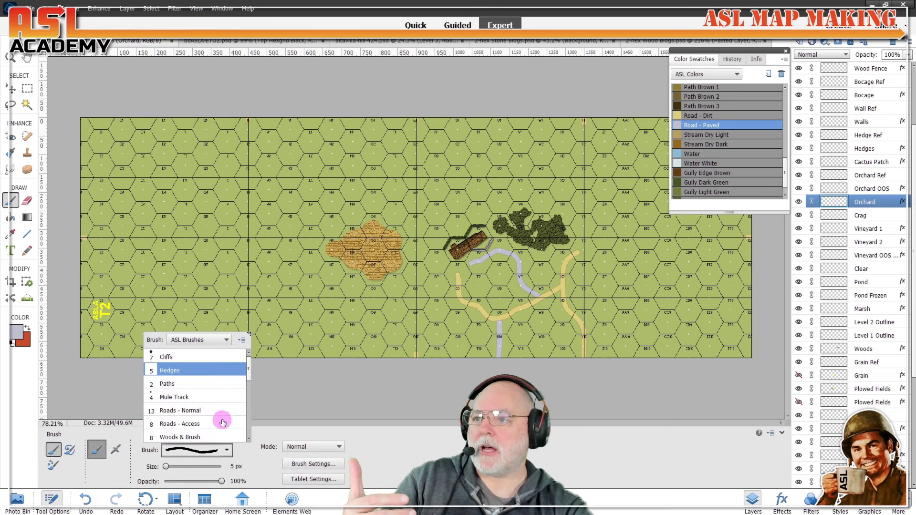
scroll(222, 423, down, 10)
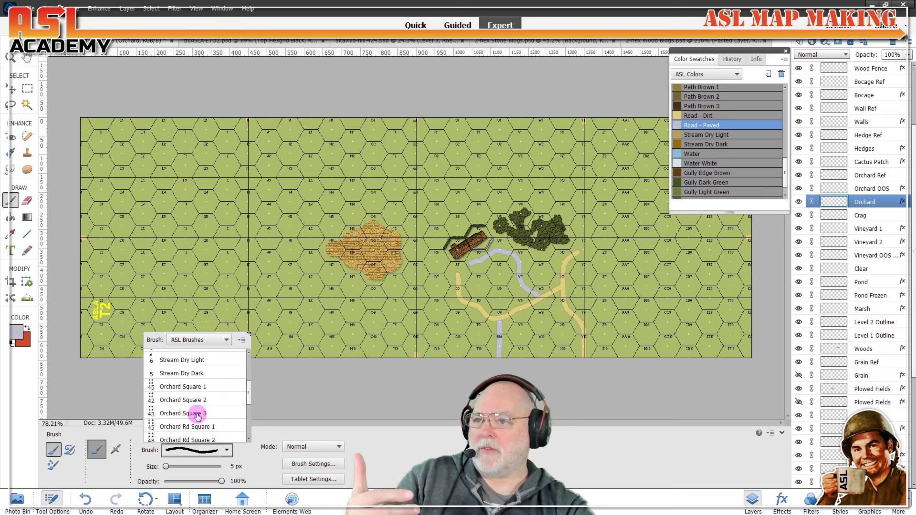
click(193, 387)
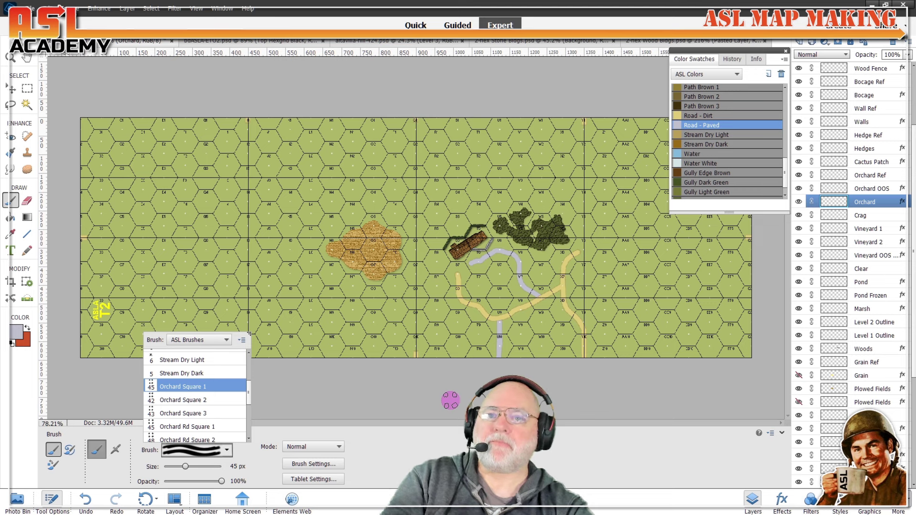
click(198, 401)
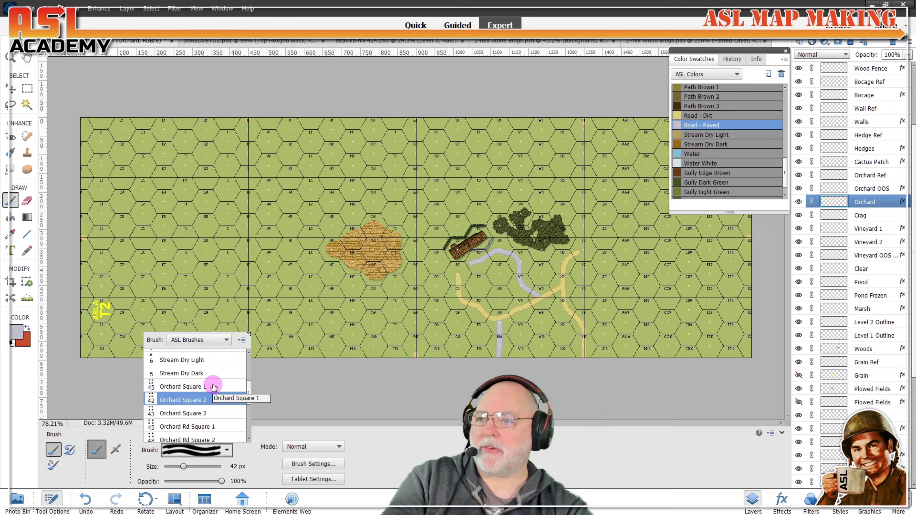
click(203, 413)
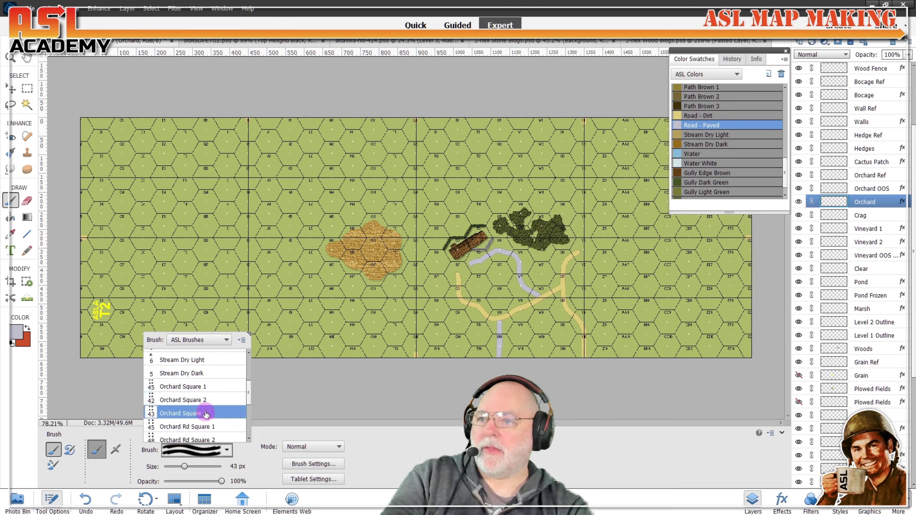
click(213, 387)
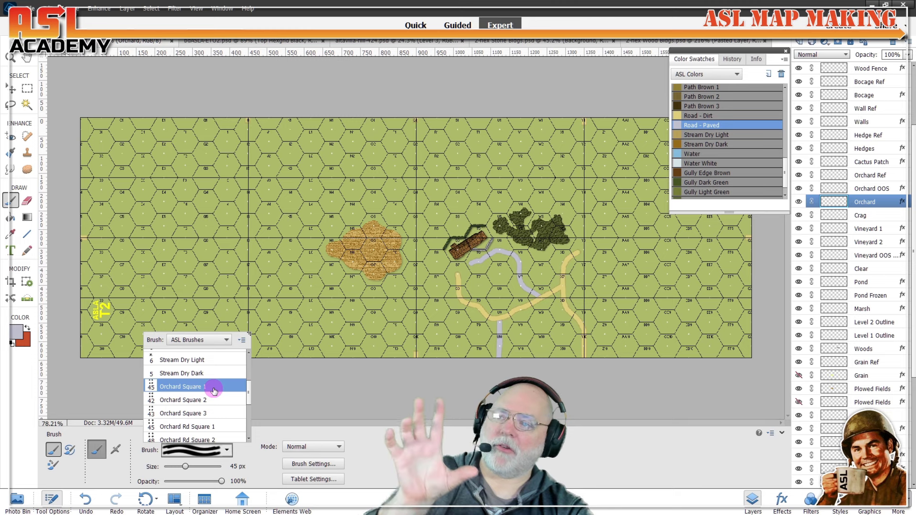
click(198, 403)
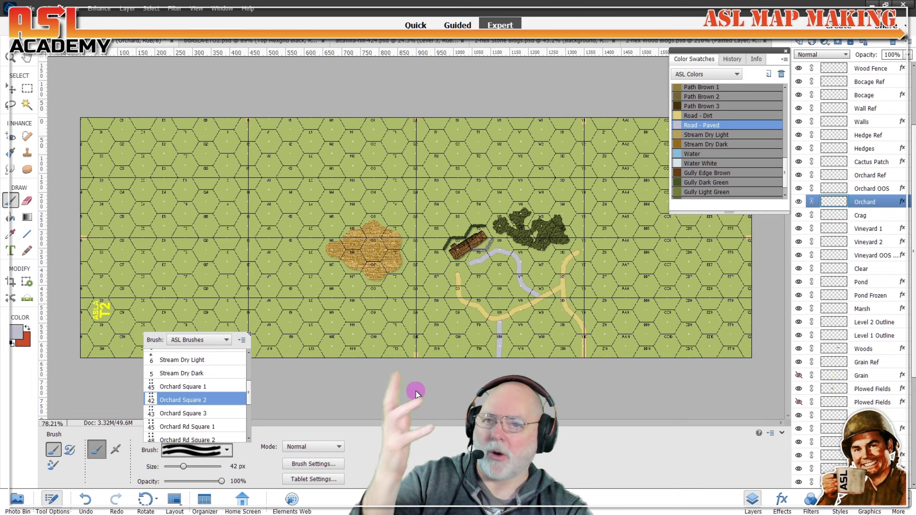
click(442, 382)
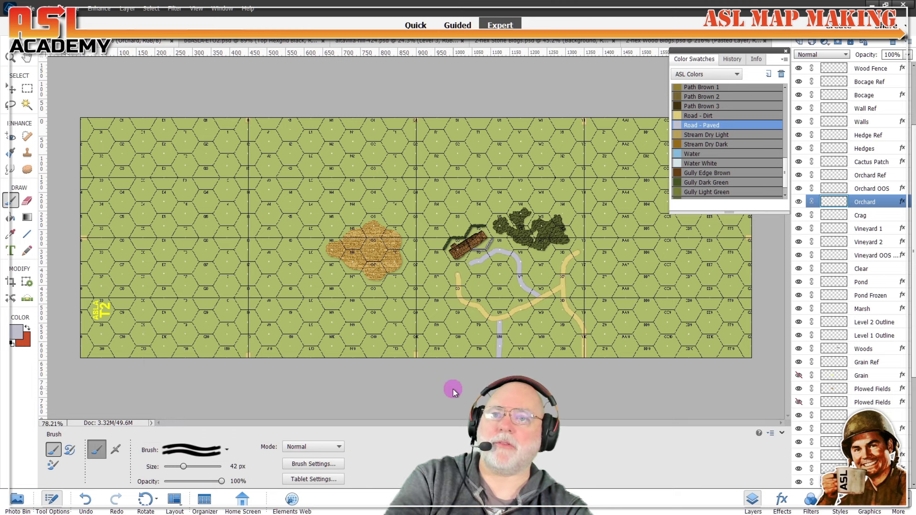
Step: Stamp the orchard trees in hex R9 with the Road - Paved color and undo the stamp
scroll(453, 388, up, 5)
scroll(414, 248, up, 3)
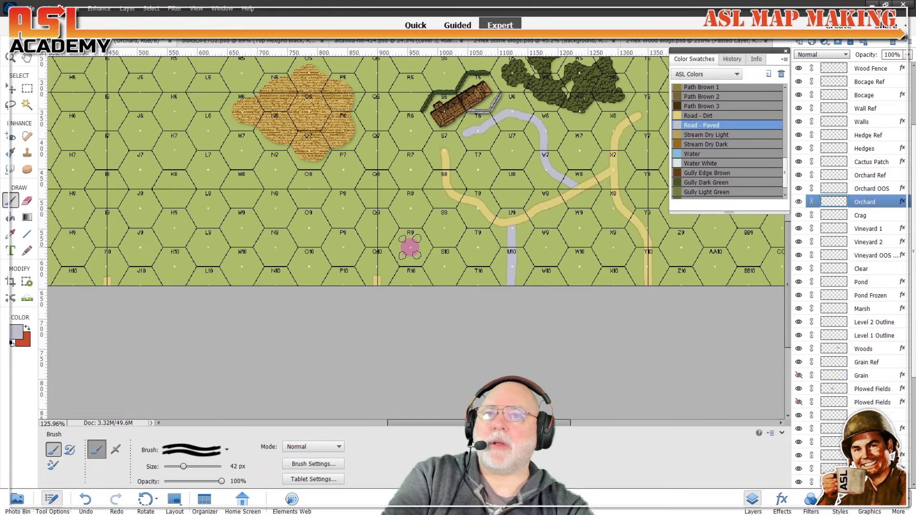
click(413, 248)
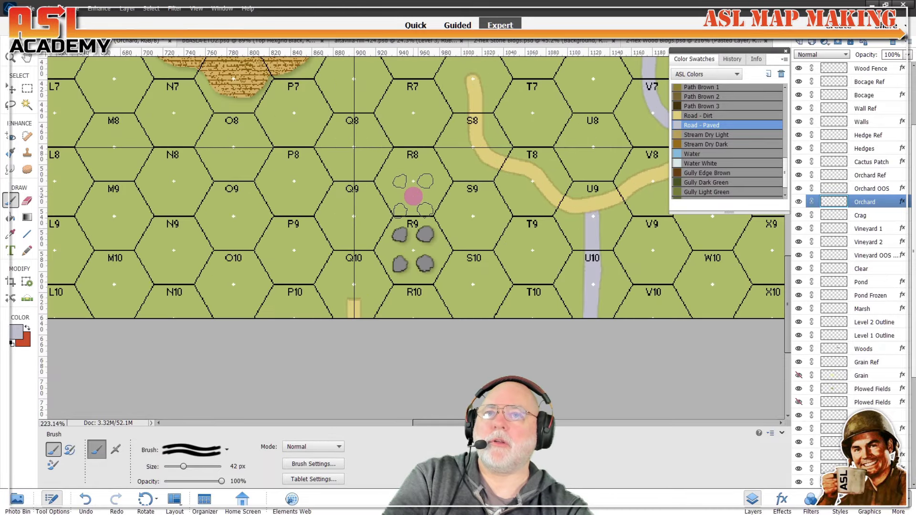
key(ctrl+z)
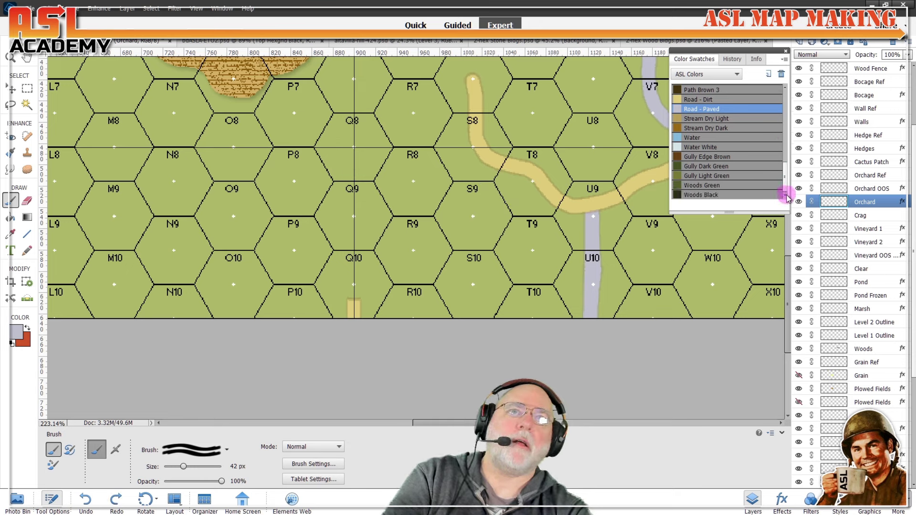
Step: Stamp orchard trees in hexes Q9, P8, P9 and O9 using the Orchard color
scroll(734, 165, up, 3)
scroll(725, 148, up, 1)
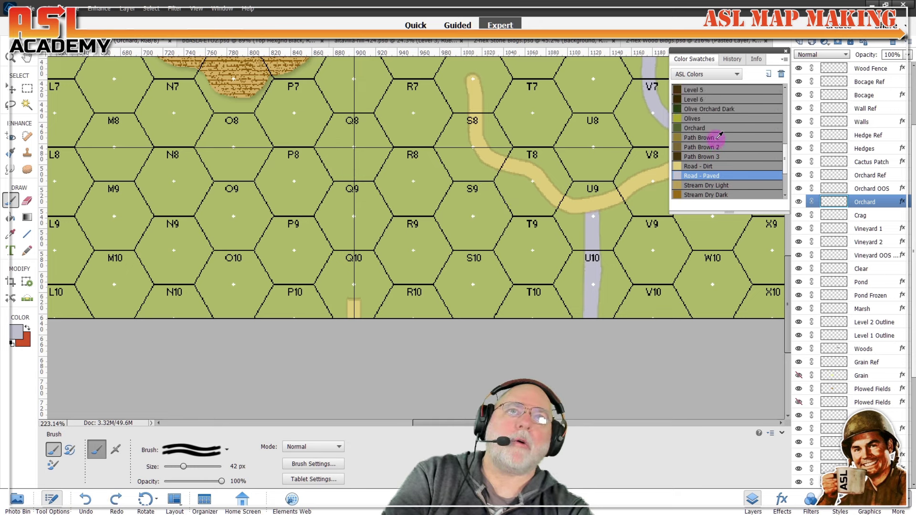
click(699, 127)
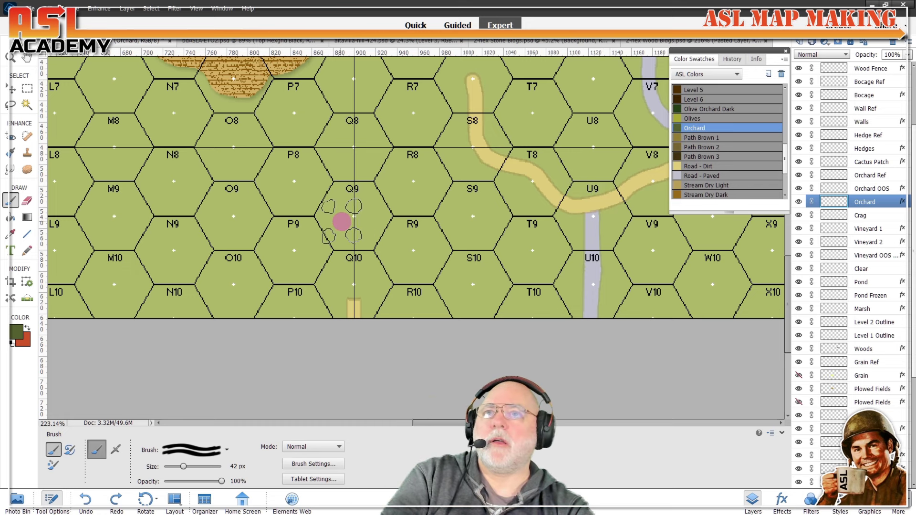
click(355, 220)
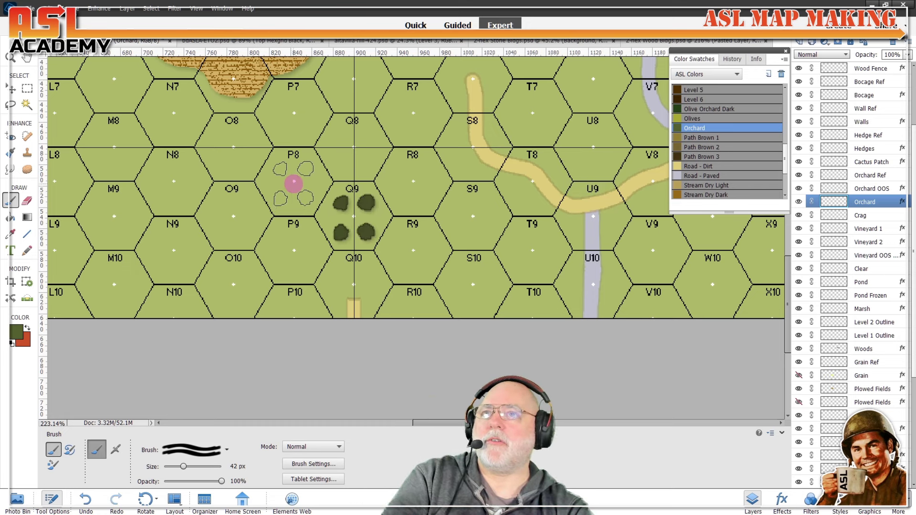
click(294, 184)
click(295, 249)
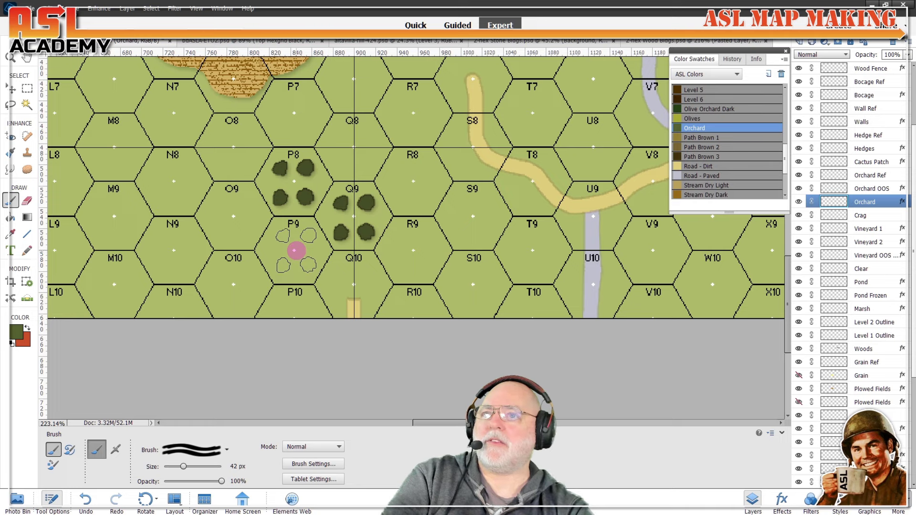
click(234, 216)
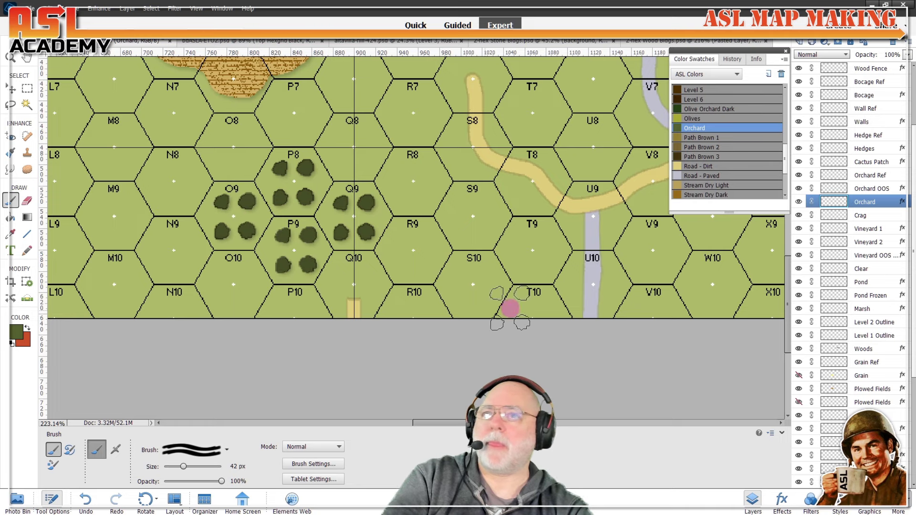
Step: Stamp orchard trees in hexes R9, S10 and S9 using the Olive Orchard Dark color
click(709, 106)
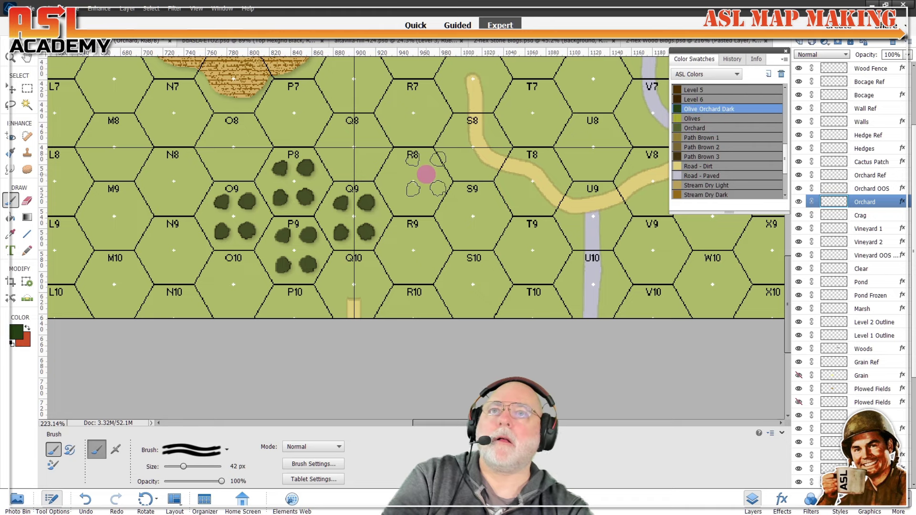
click(417, 252)
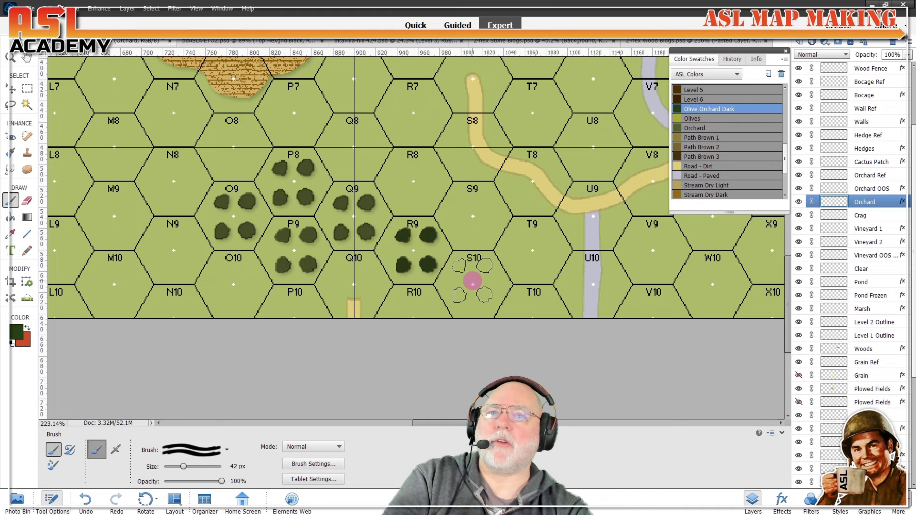
click(472, 285)
click(472, 217)
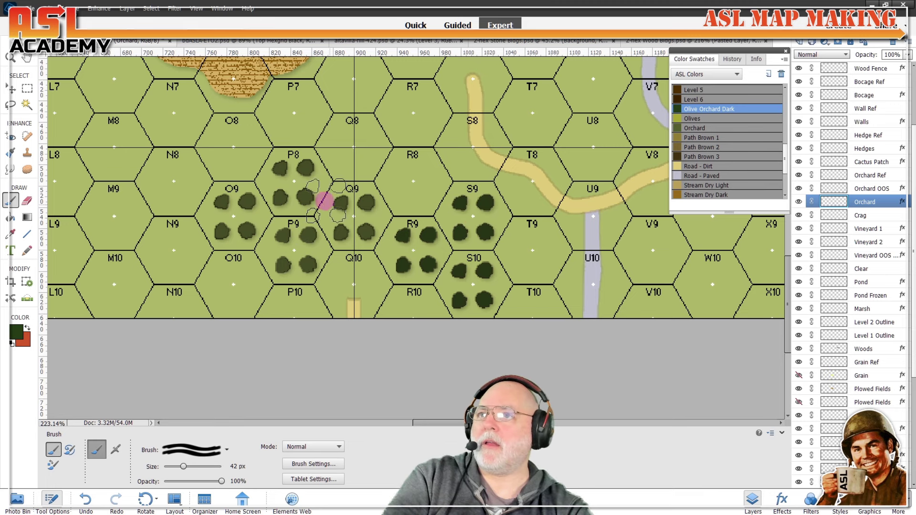
Step: Refill the trees in hexes O9, P8, P9 and Q9 with the solid Orchard color using the Paint Bucket
click(12, 219)
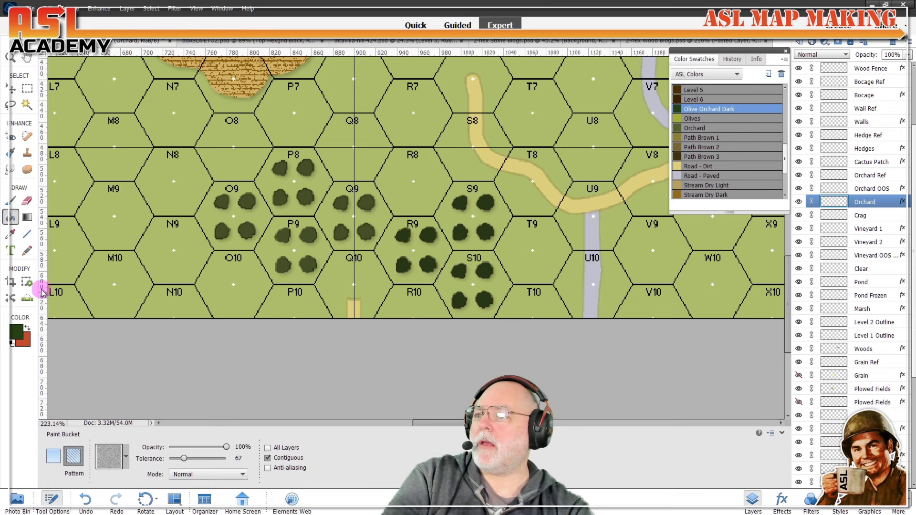
click(58, 457)
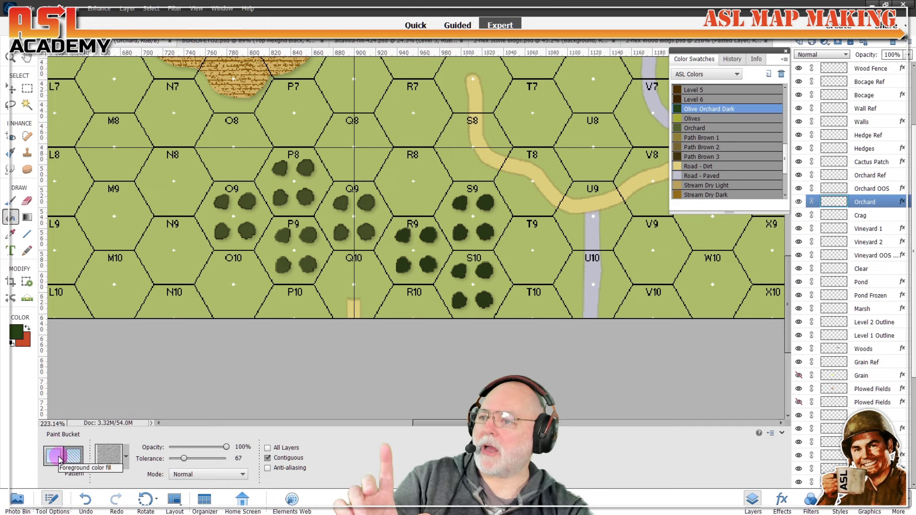
click(58, 456)
scroll(720, 128, up, 1)
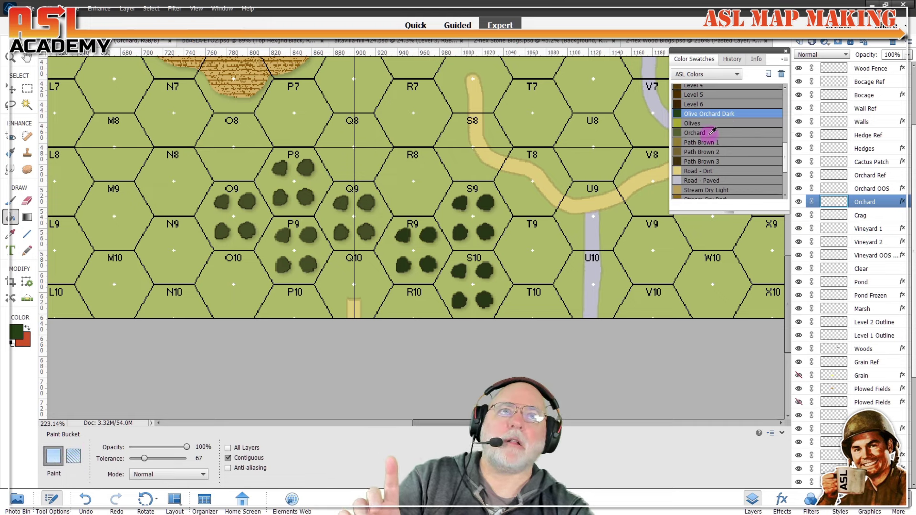
click(710, 132)
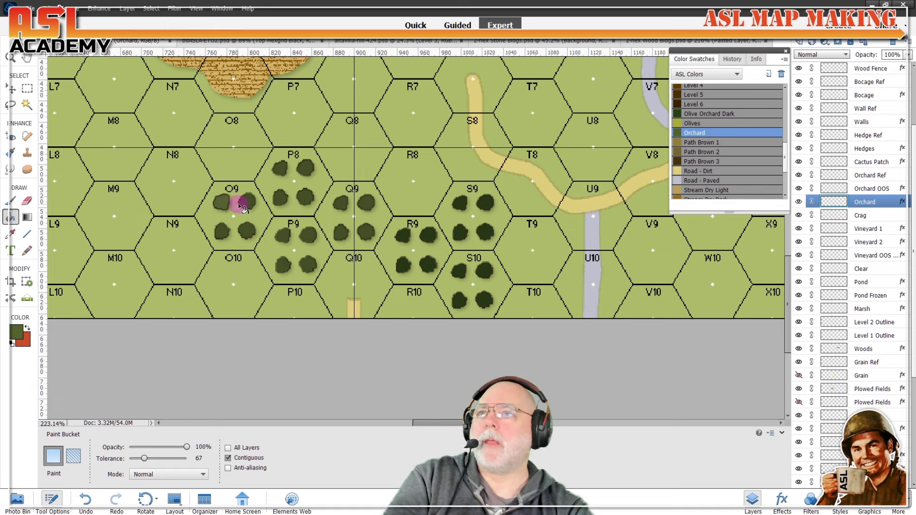
click(246, 236)
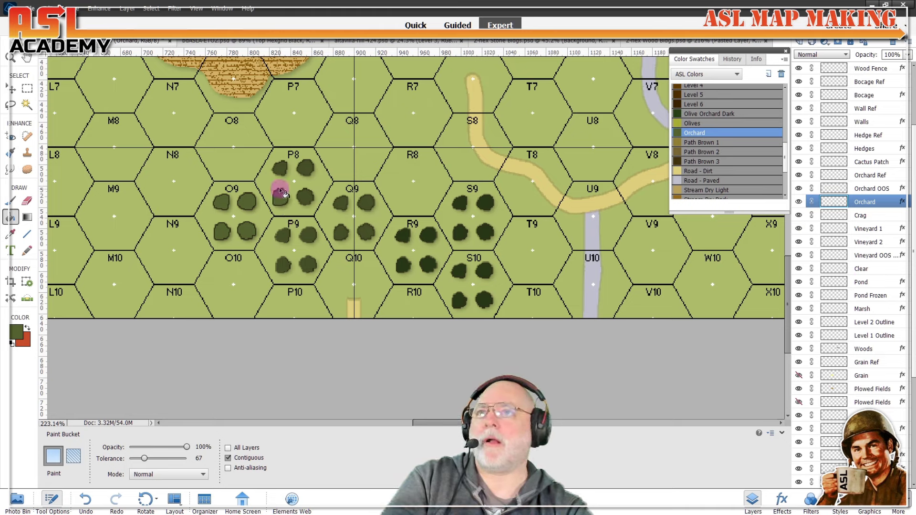
click(307, 168)
click(289, 236)
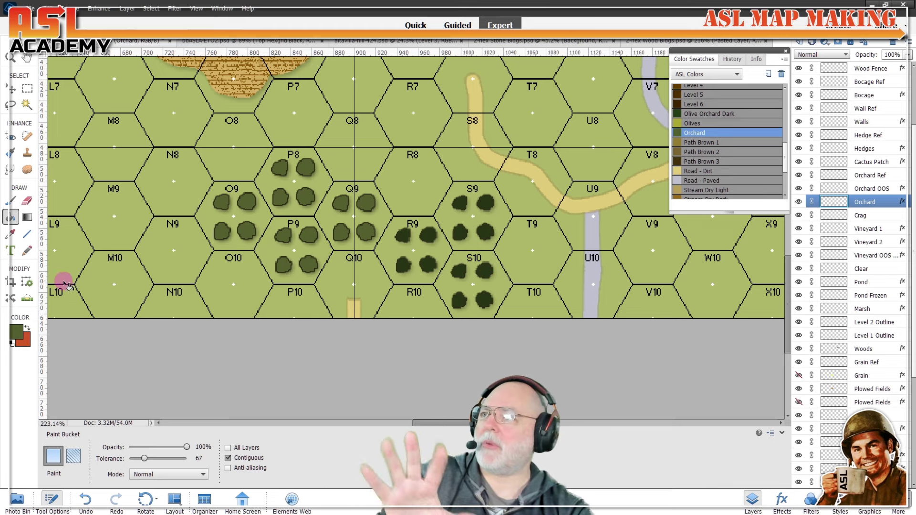
Step: Switch the Paint Bucket to the Orchard Olive pattern and fill the trees in hex R9
click(73, 456)
click(127, 452)
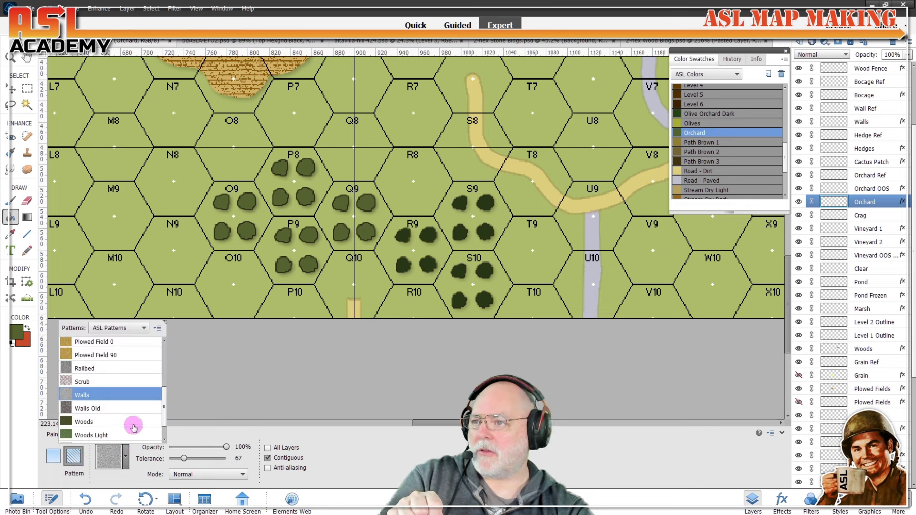
scroll(134, 424, down, 1)
scroll(135, 429, up, 4)
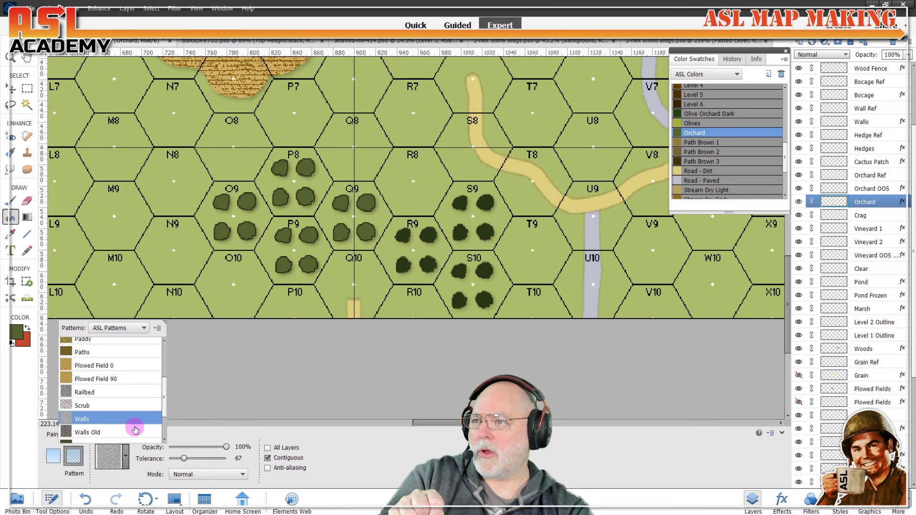
click(93, 374)
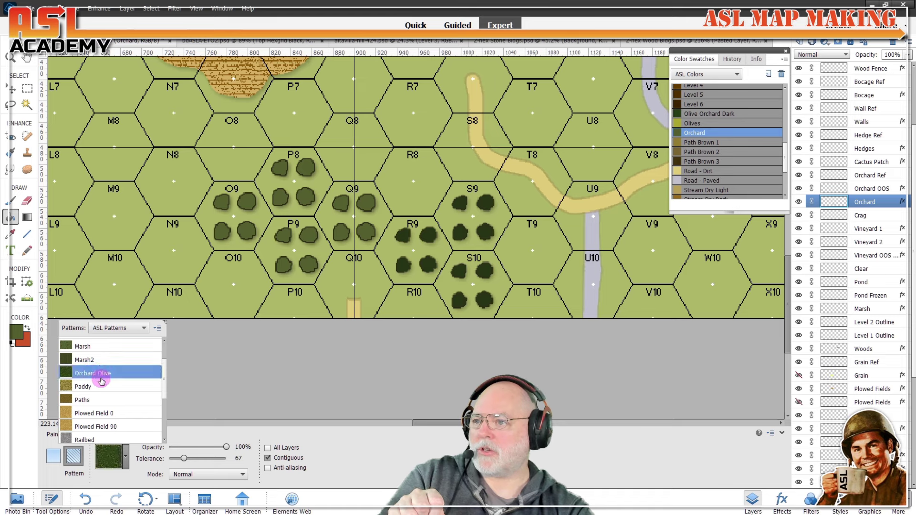
click(403, 267)
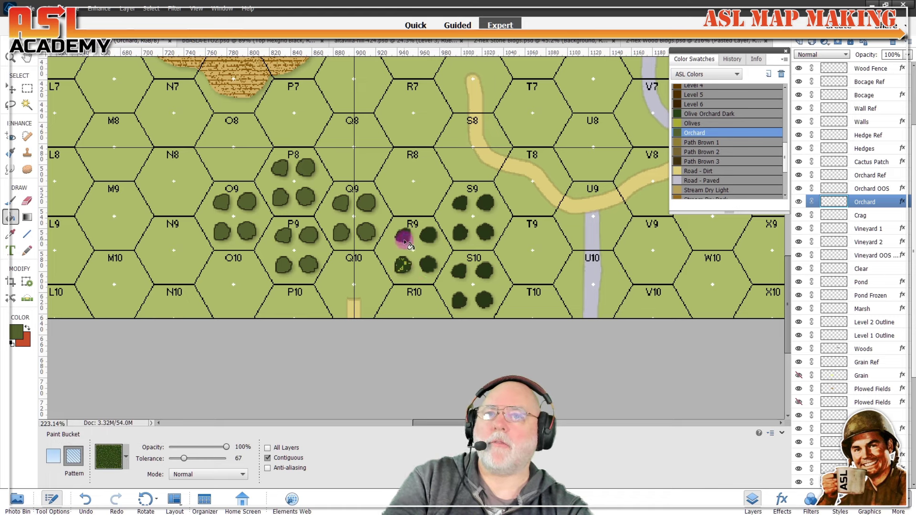
click(427, 237)
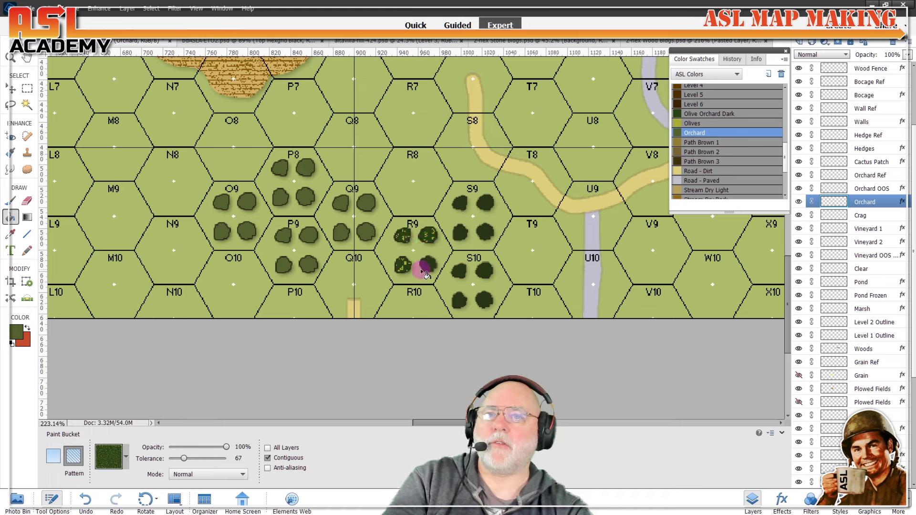
Step: Fill the trees in hexes S10 and S9 with the Orchard Olive pattern
click(456, 281)
click(486, 273)
click(485, 300)
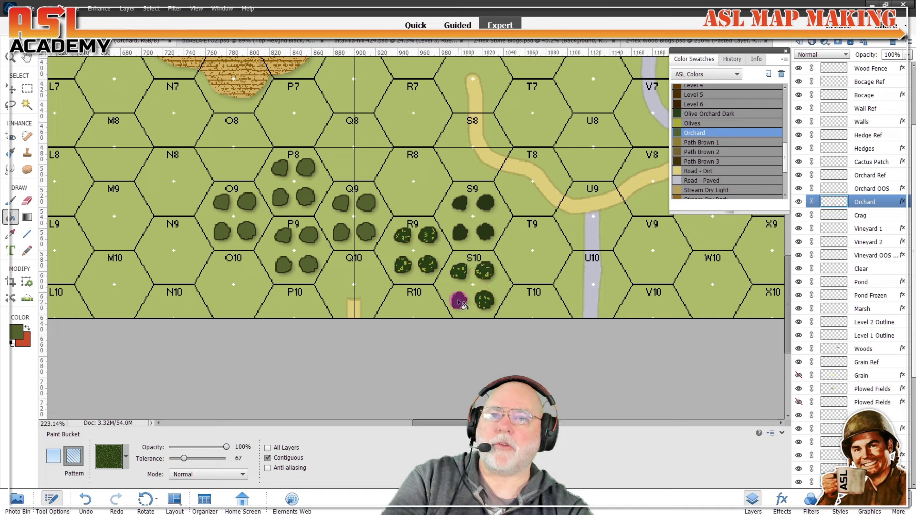
click(460, 297)
click(459, 232)
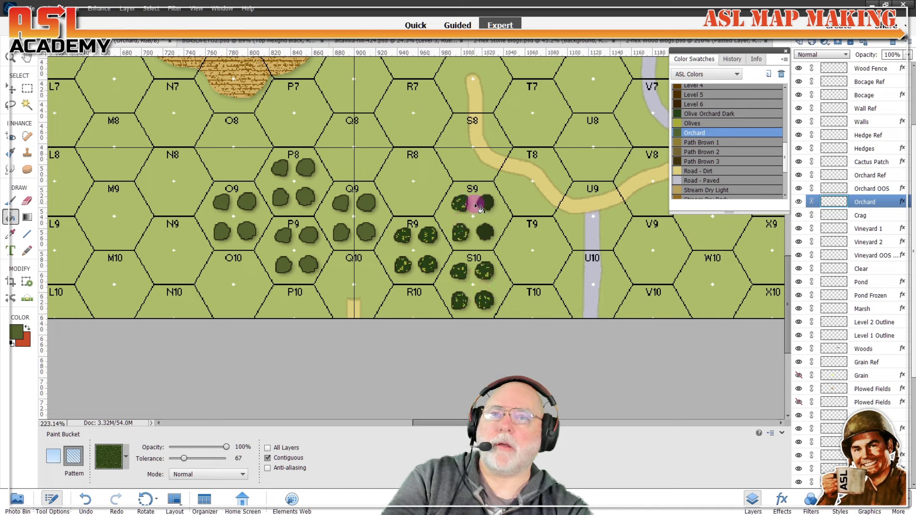
click(478, 207)
click(491, 232)
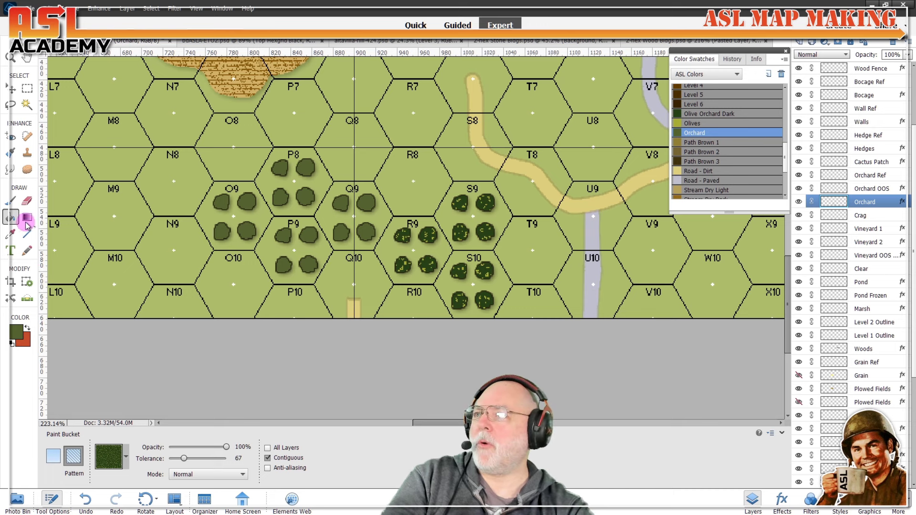
Step: Stamp roadside orchard trees in hex T8 with the 53 px Orchard Rd 45 2 brush
click(11, 200)
click(230, 454)
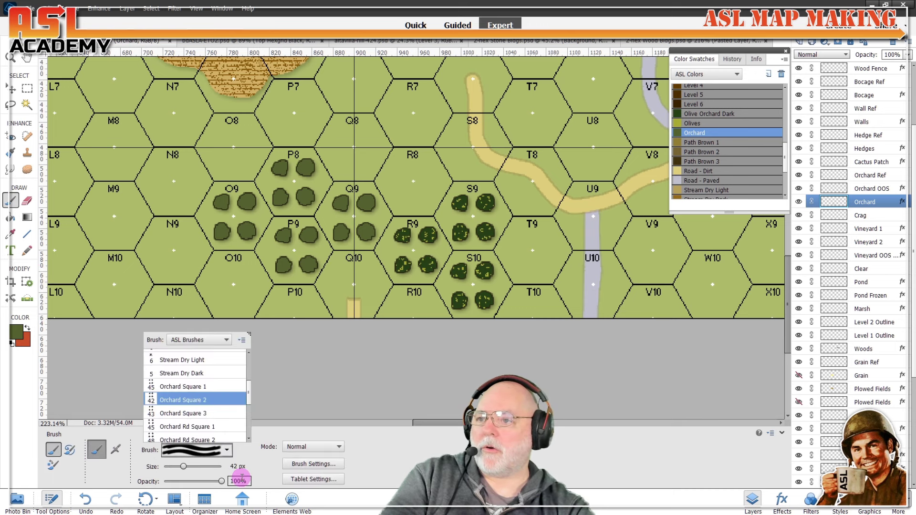
scroll(228, 448, down, 5)
scroll(222, 424, down, 3)
scroll(223, 419, down, 2)
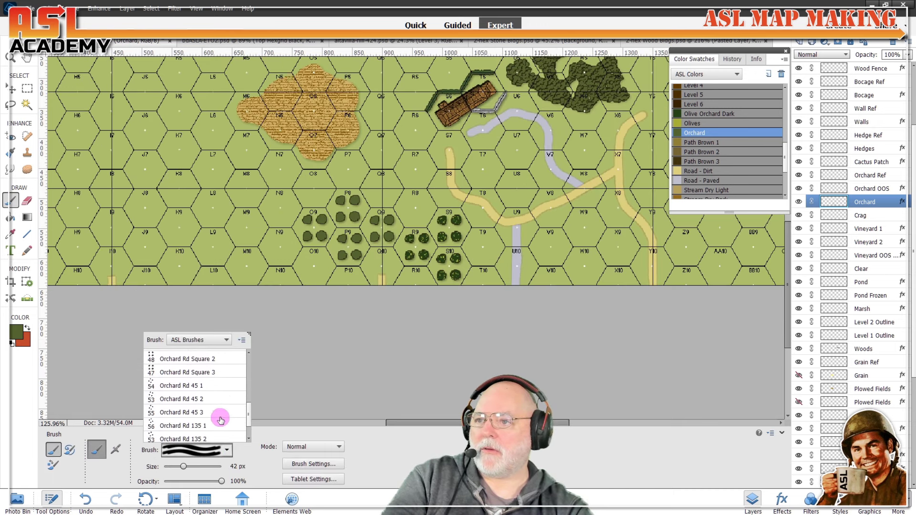
click(203, 400)
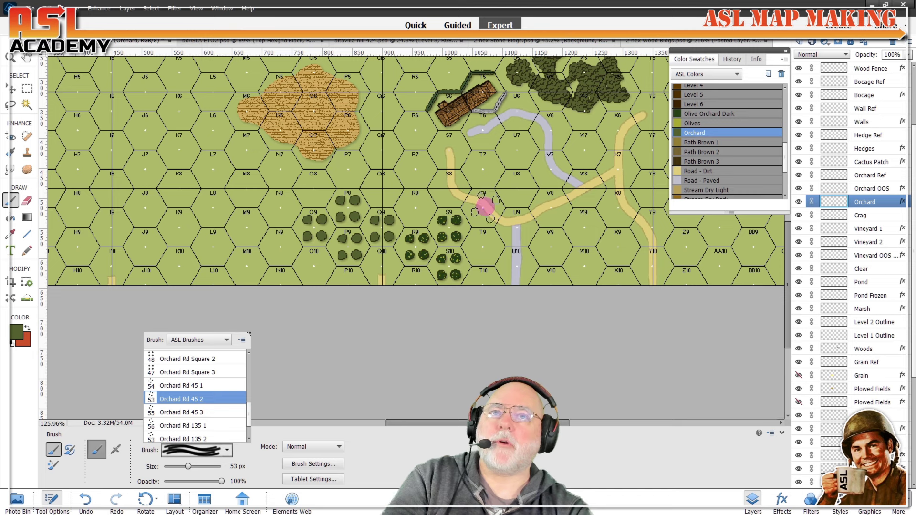
click(485, 206)
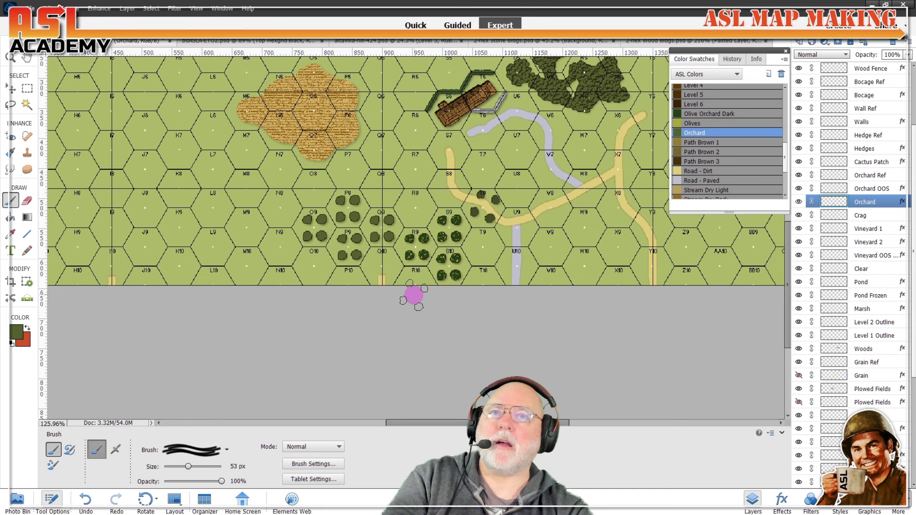
Step: Stamp roadside orchard trees in hex V8 with the 54 px Orchard Rd 135 3 brush
click(225, 449)
click(212, 424)
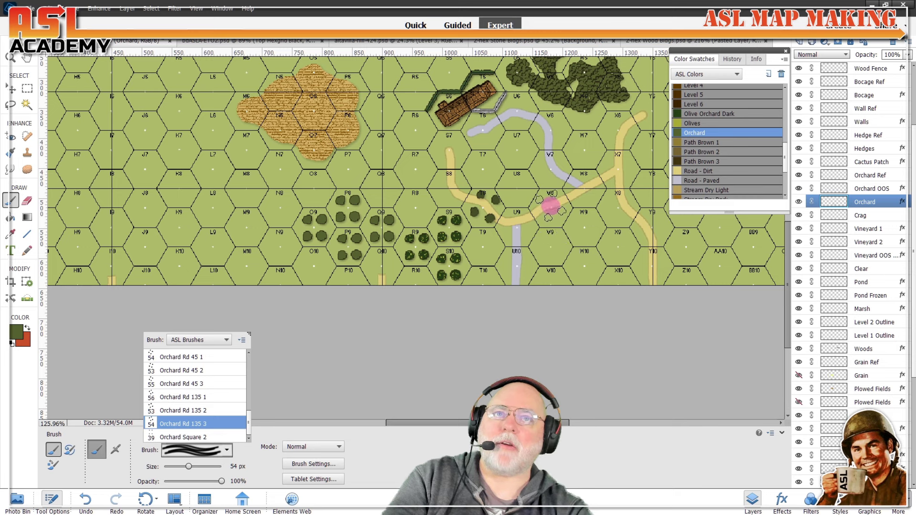
click(551, 205)
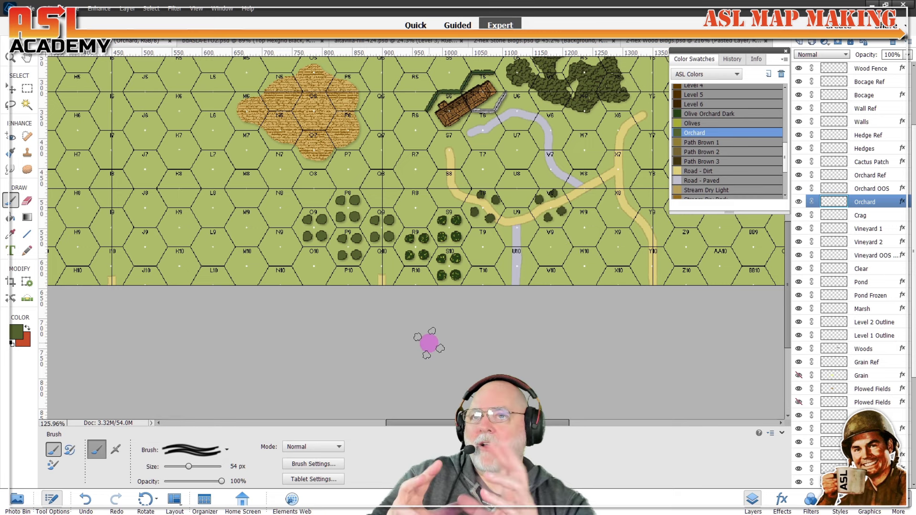
click(227, 451)
click(230, 450)
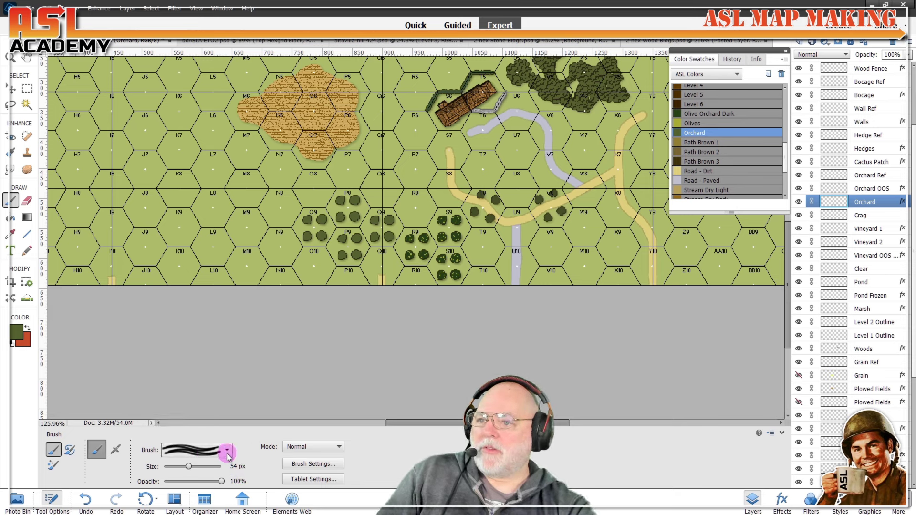
click(227, 450)
drag(252, 432, 253, 369)
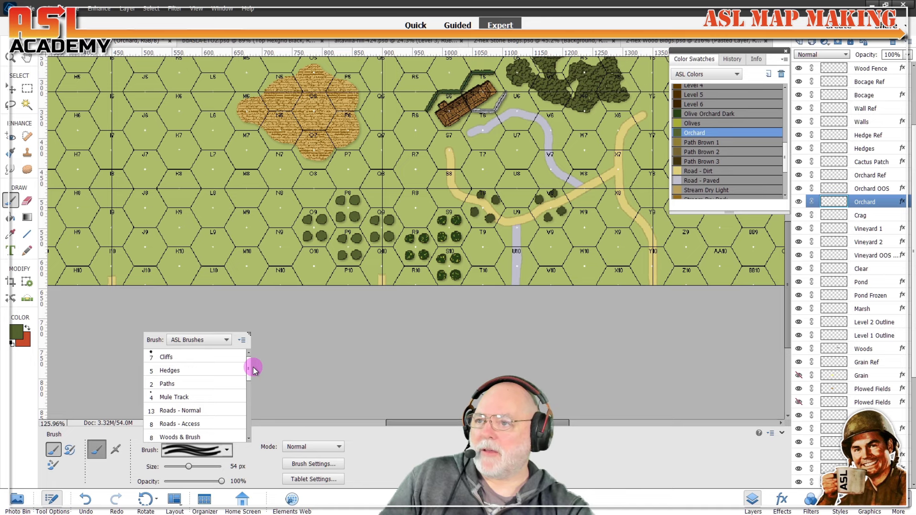
click(164, 357)
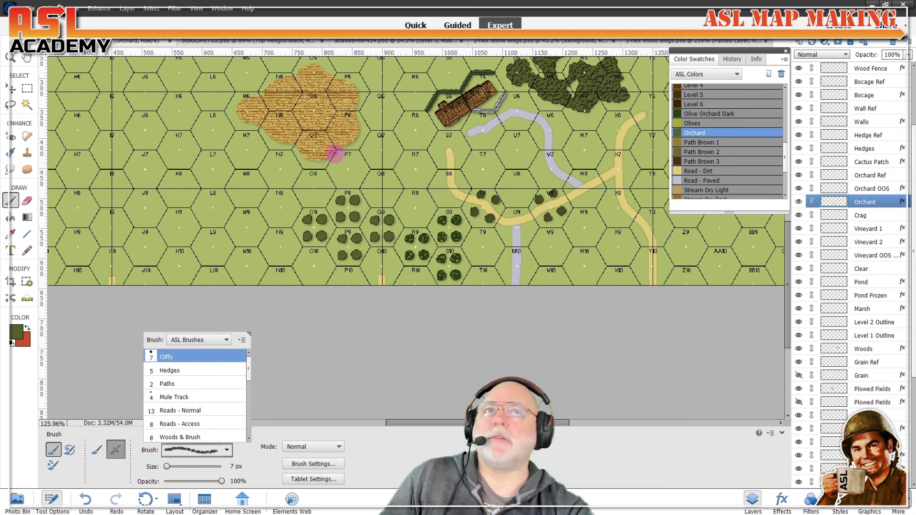
scroll(487, 224, down, 1)
key(Escape)
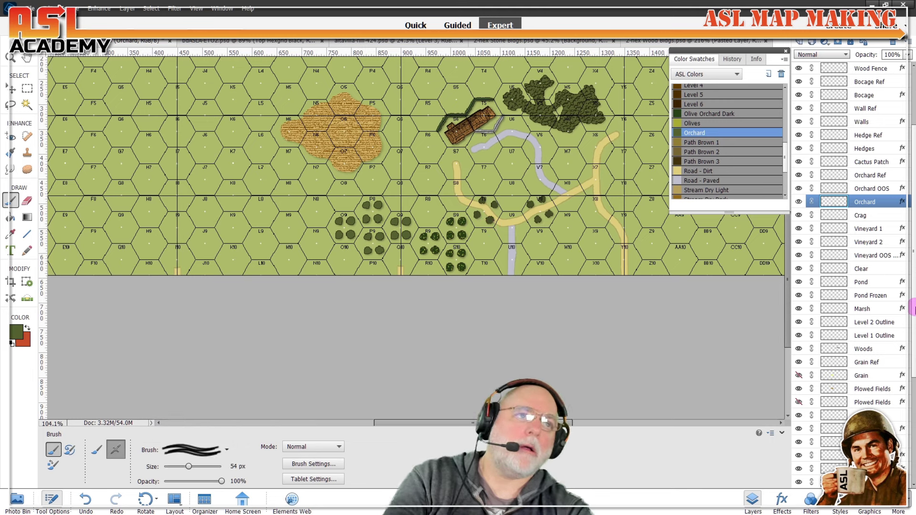
Step: Activate the Level 1 layer and set up the 13 px Roads - Normal brush with the Level 1 color
click(909, 311)
drag(912, 312, 914, 502)
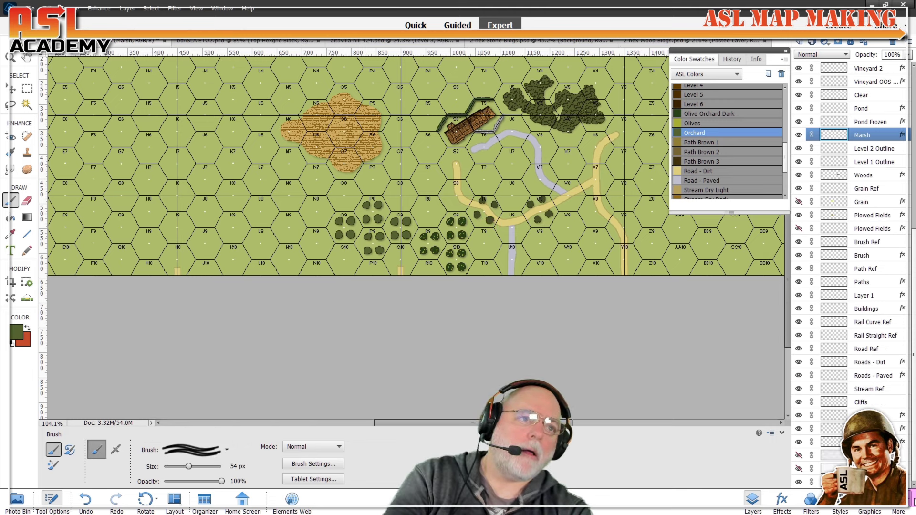
click(863, 441)
scroll(732, 159, down, 2)
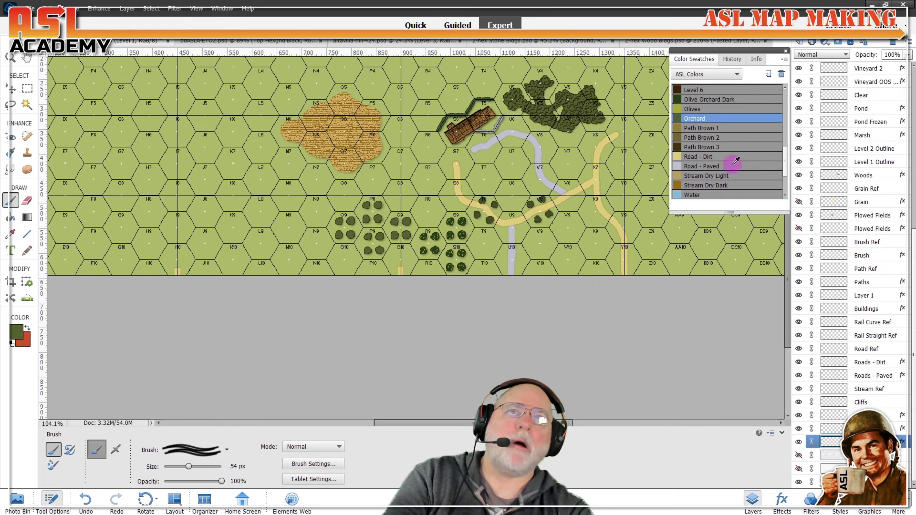
drag(787, 167, 788, 139)
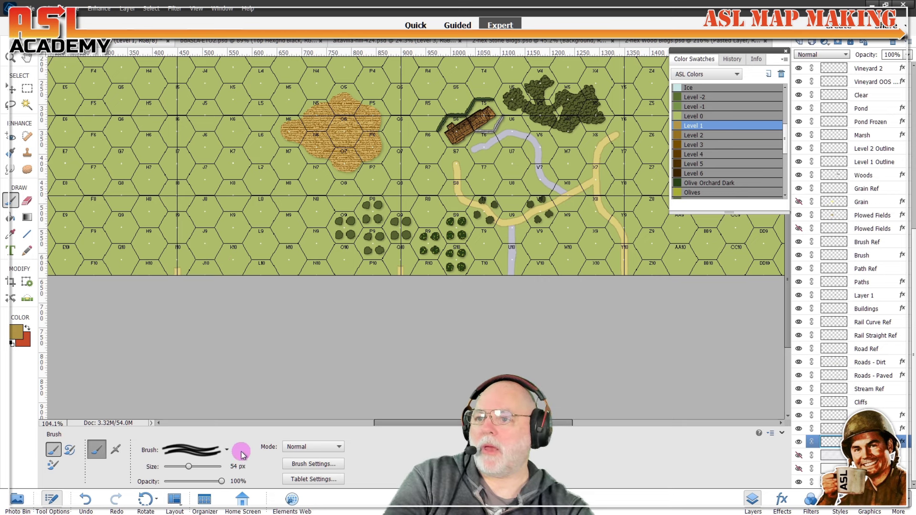
click(227, 449)
scroll(225, 407, up, 5)
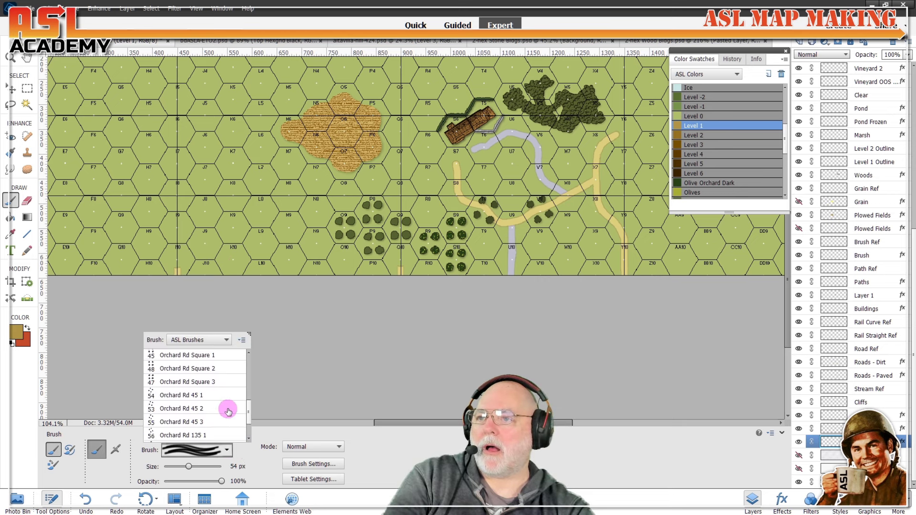
scroll(228, 411, up, 3)
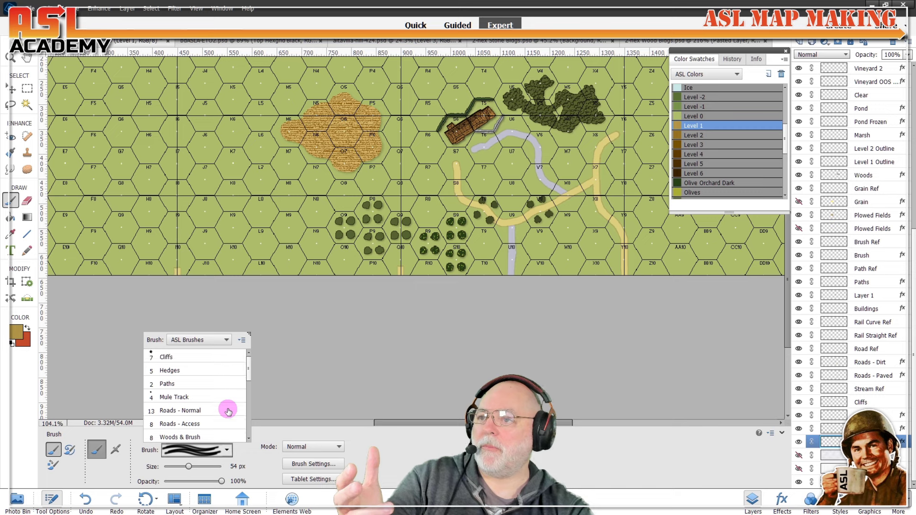
click(189, 412)
Step: Show the Grain layer and hide the visible Plowed Fields layer
scroll(859, 234, up, 2)
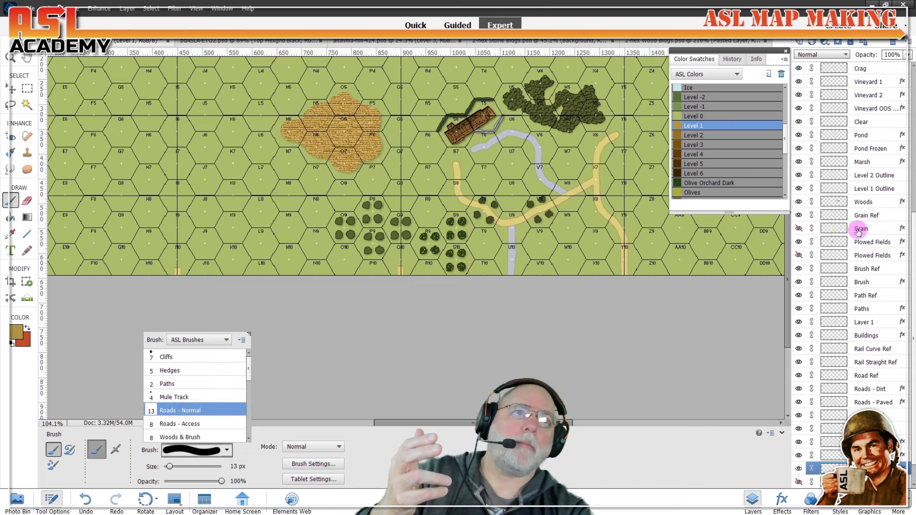
click(798, 228)
click(797, 242)
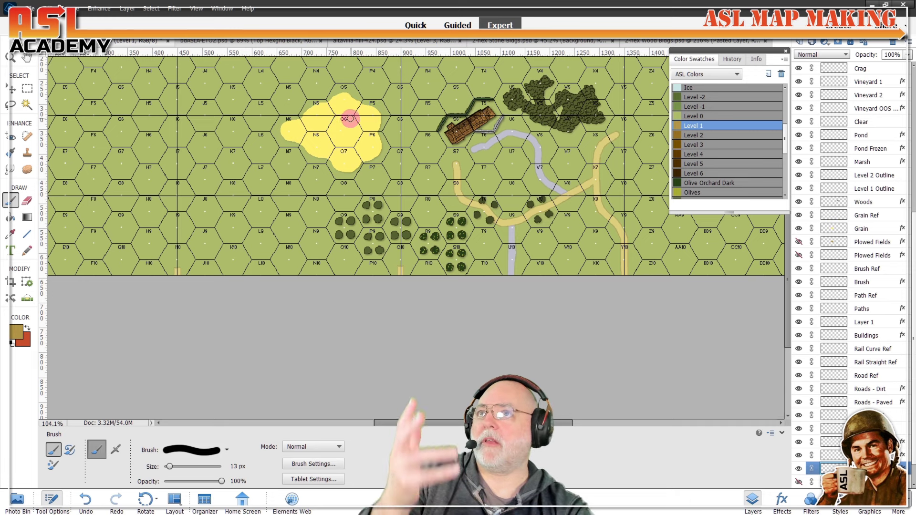
Step: Paint a closed Level 1 hill outline through hexes J7, L8, M8, M7 and L6, and round its outer edge
scroll(191, 183, up, 4)
scroll(190, 183, up, 2)
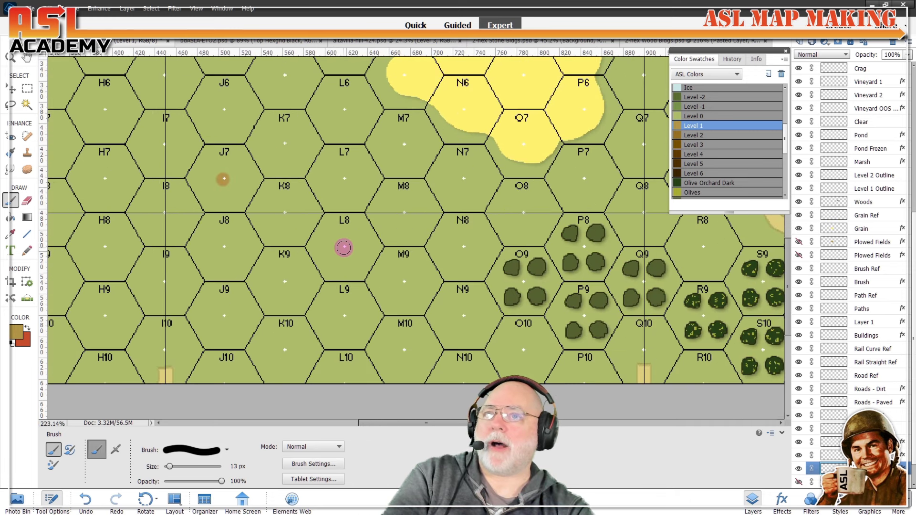
shift+click(344, 246)
shift+click(404, 212)
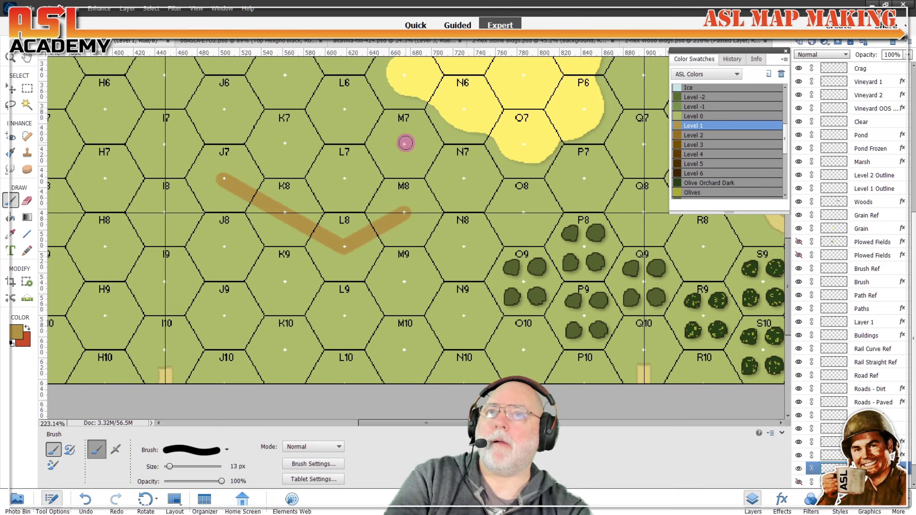
shift+click(405, 142)
shift+click(344, 106)
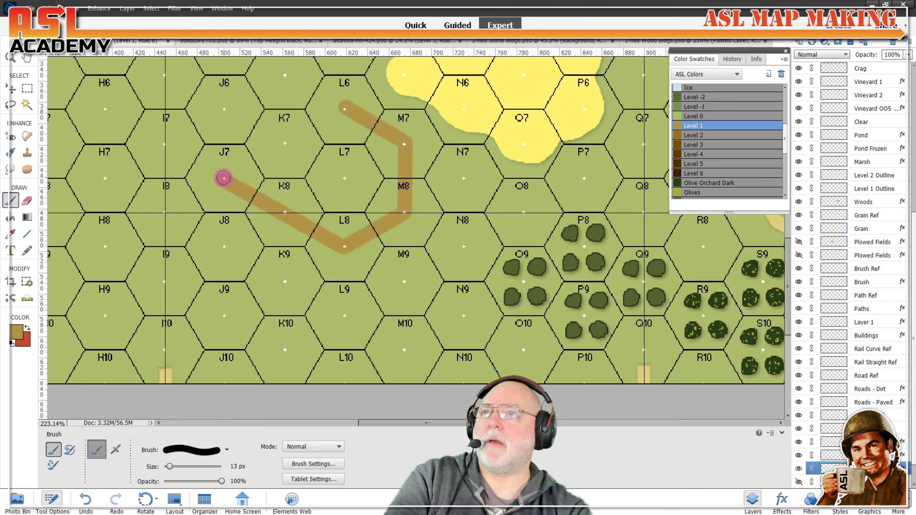
shift+click(223, 177)
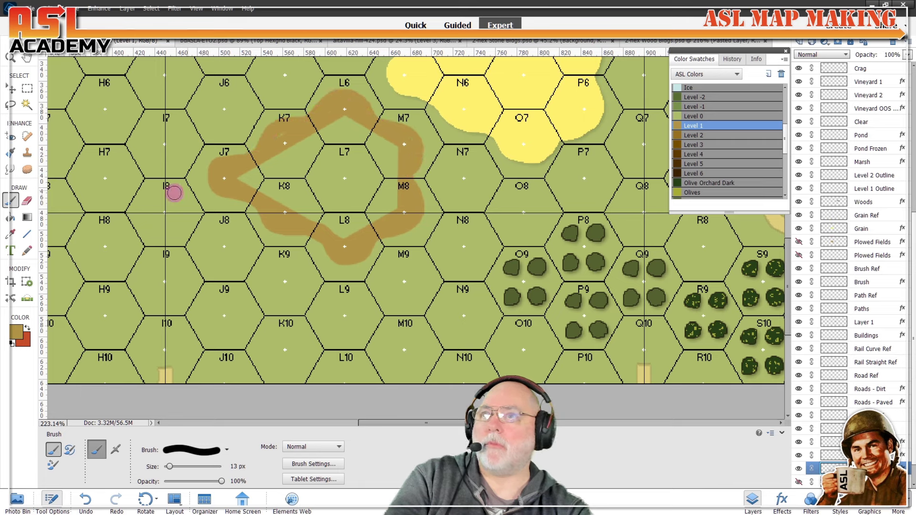
Step: Fill the hill outline's interior with the Level 1 color and brush over the unfilled seam along its inner edge
click(17, 222)
click(53, 457)
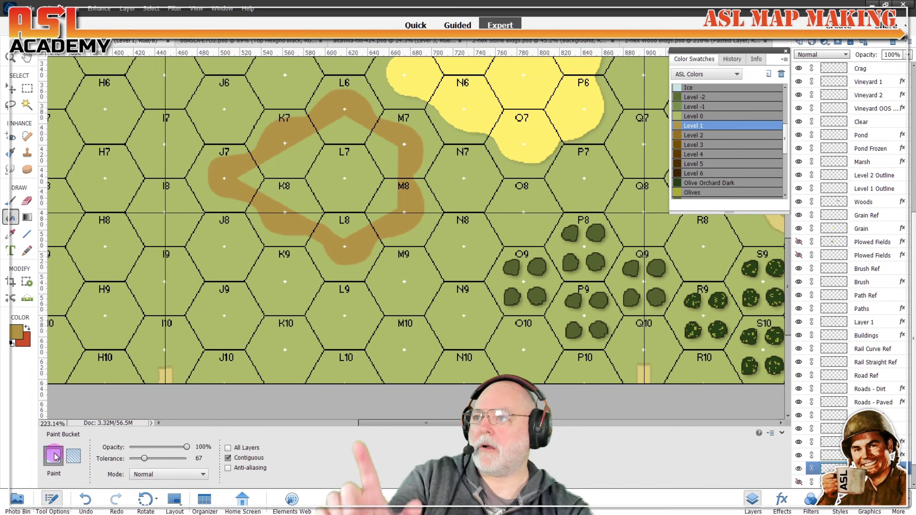
click(351, 176)
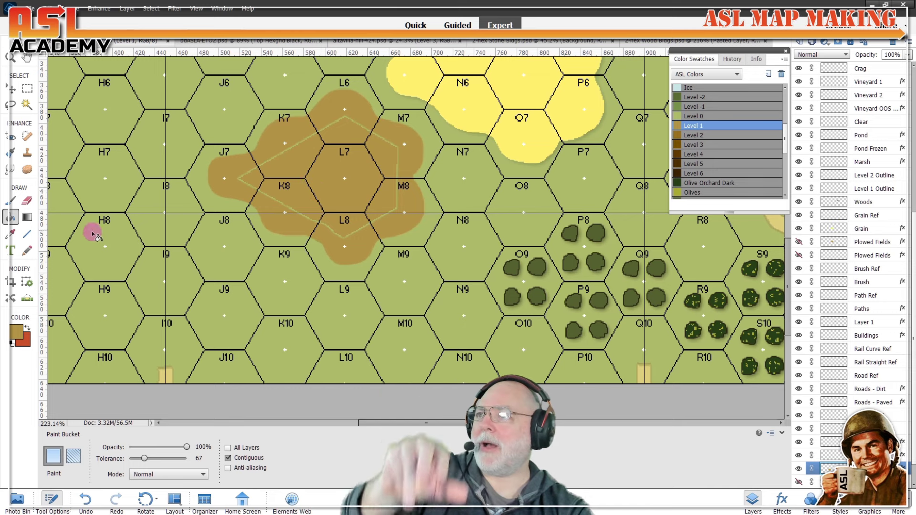
click(12, 201)
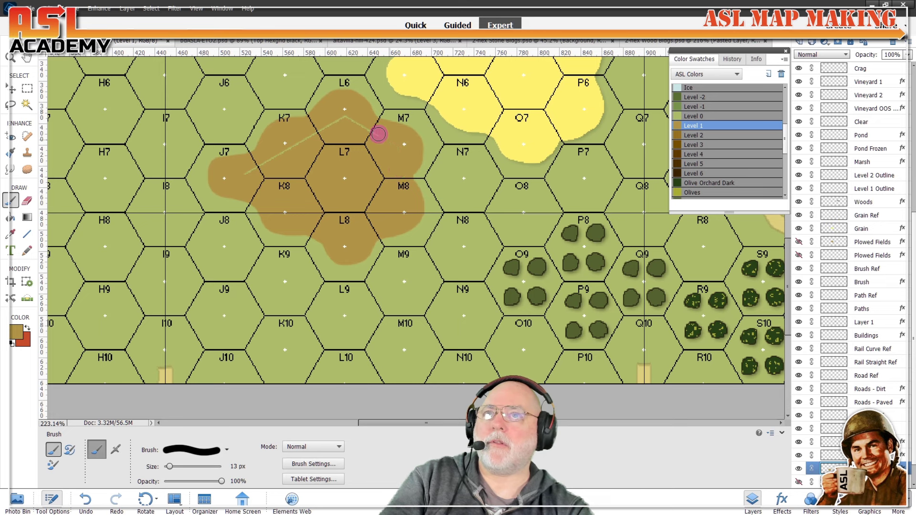
scroll(358, 266, down, 4)
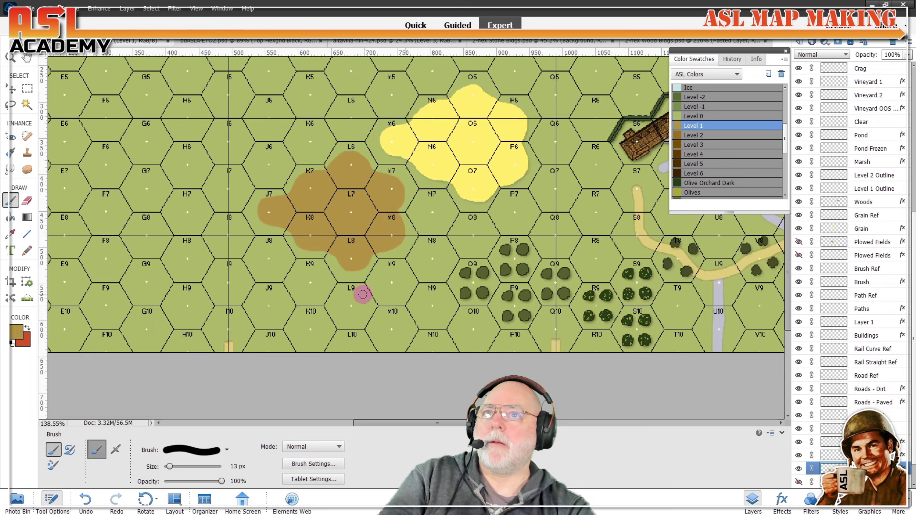
Step: Activate the Cliffs layer and choose the Cliff color with the 7 px Cliffs brush
scroll(380, 261, up, 3)
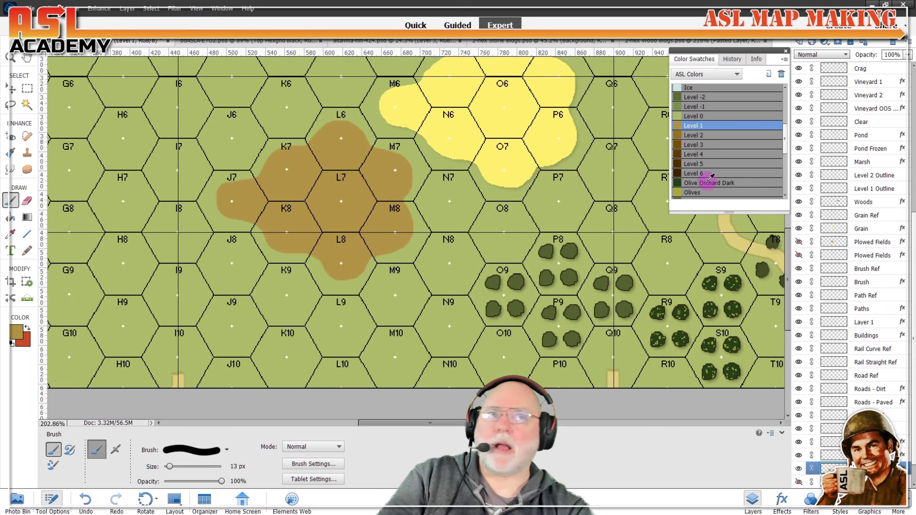
scroll(786, 144, up, 4)
scroll(878, 148, up, 5)
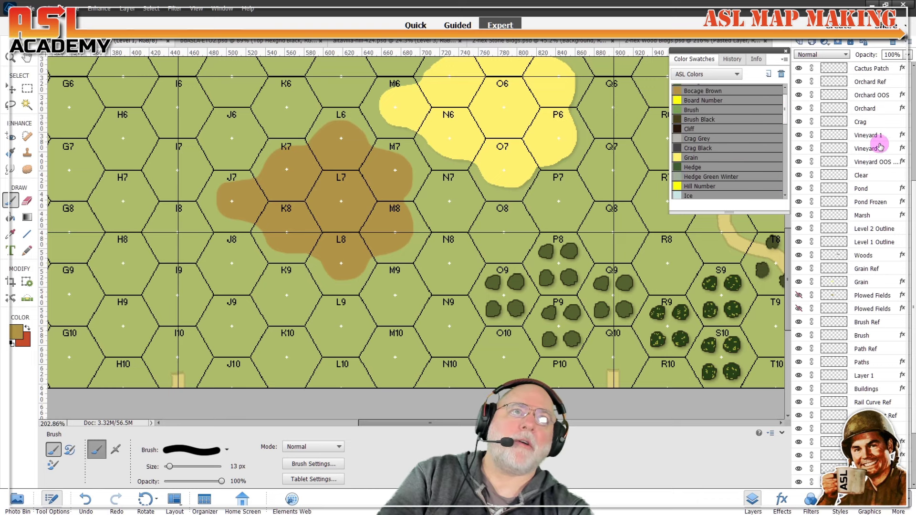
scroll(886, 161, up, 2)
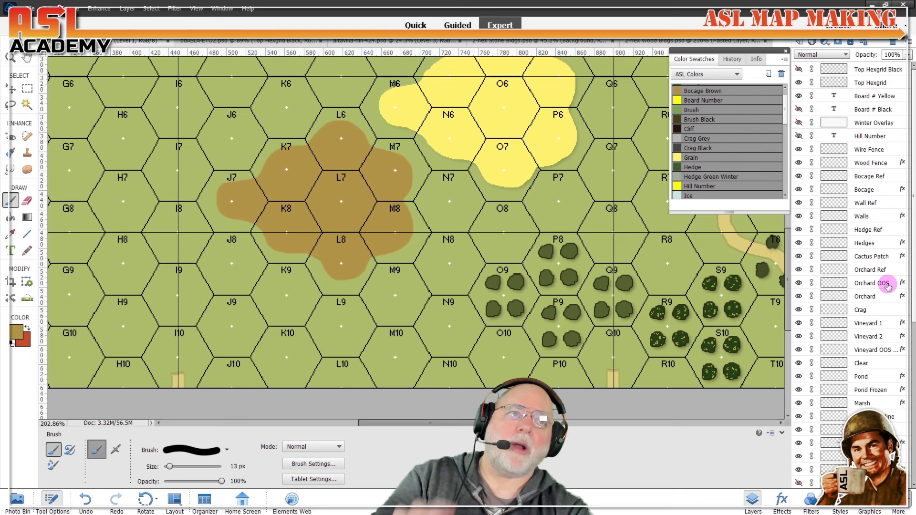
scroll(879, 195, down, 3)
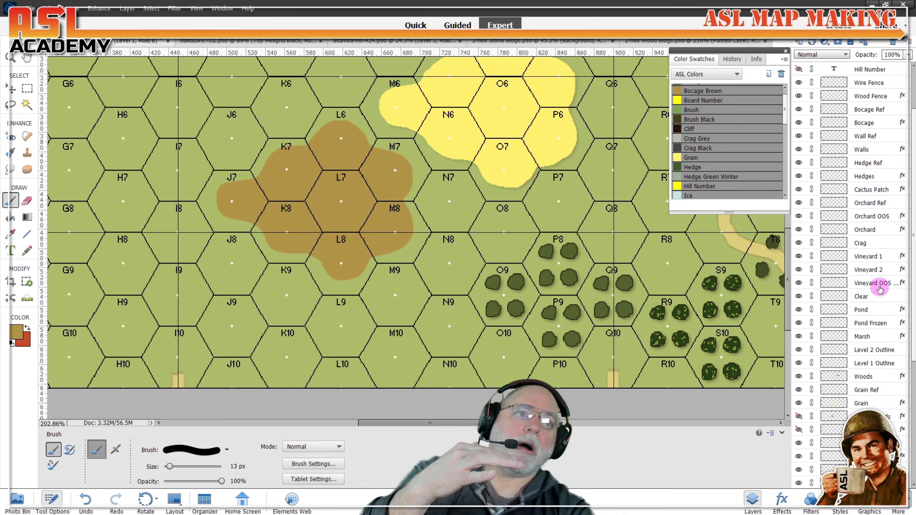
scroll(886, 405, down, 5)
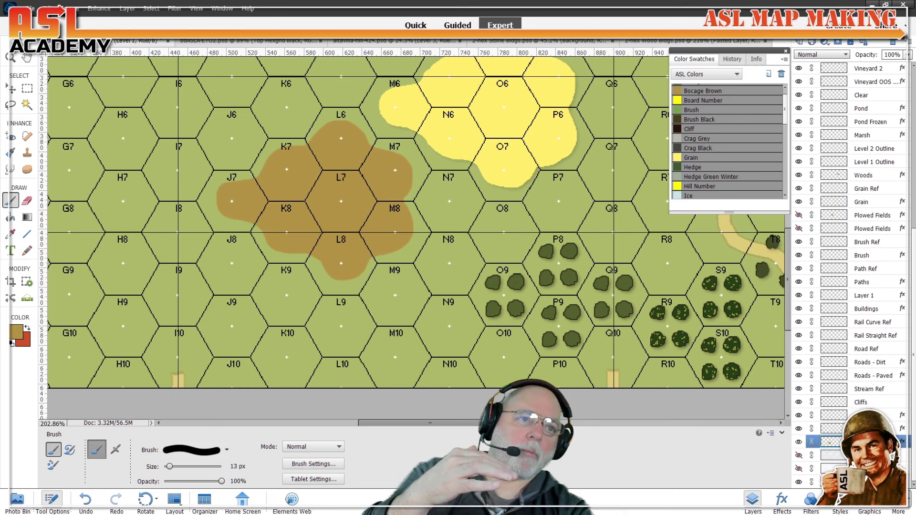
click(862, 403)
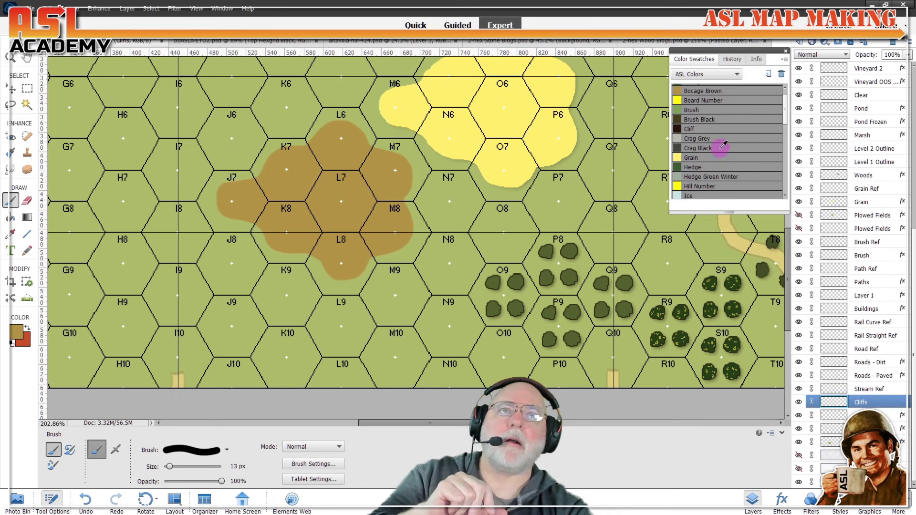
scroll(723, 144, up, 1)
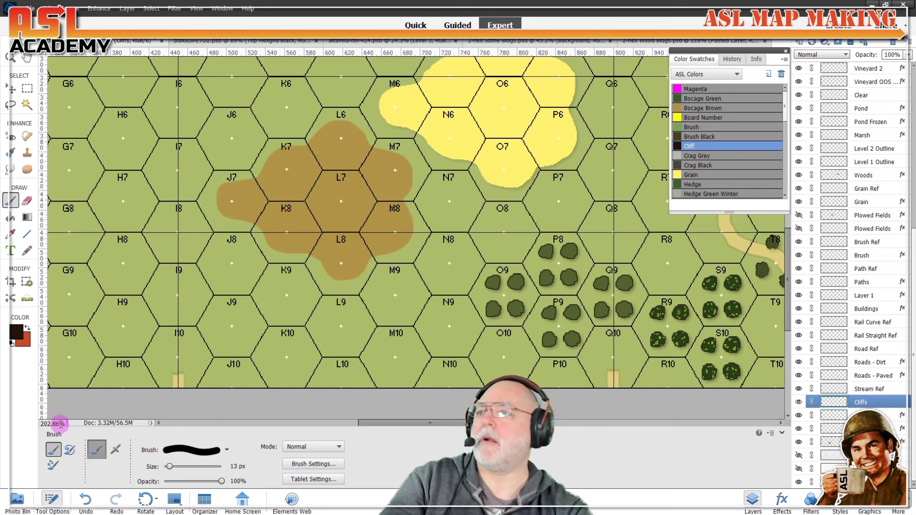
click(232, 457)
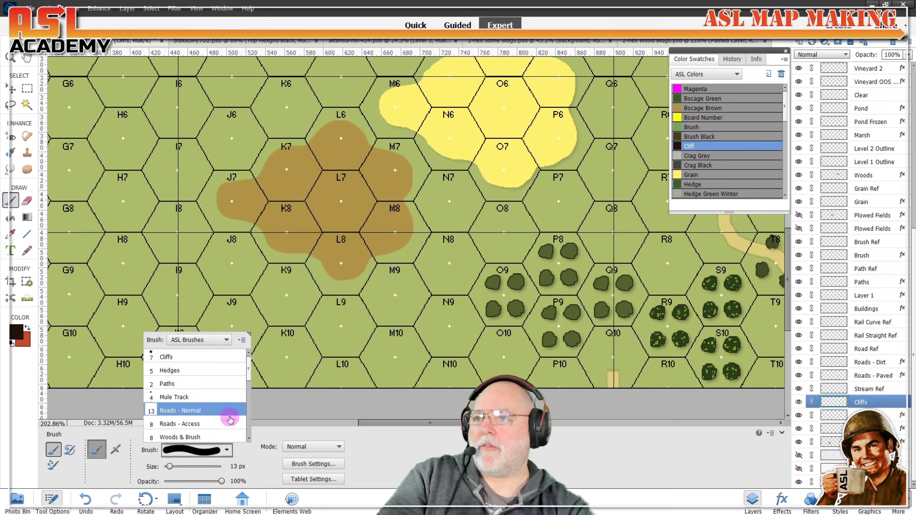
click(188, 356)
Step: Paint a cliff line along the hill's lower edge across hex K8, going over it twice
scroll(356, 295, up, 5)
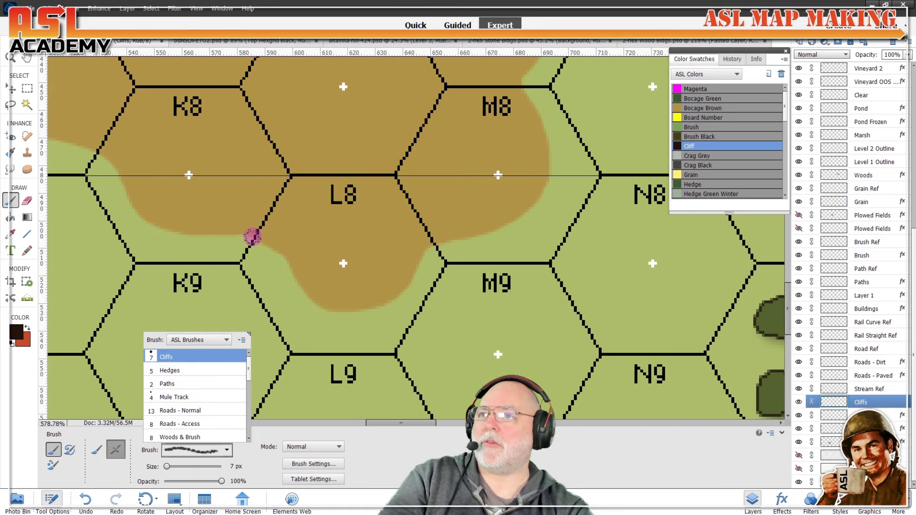
mouse_move(252, 237)
mouse_down()
mouse_move(161, 229)
mouse_move(125, 190)
mouse_up()
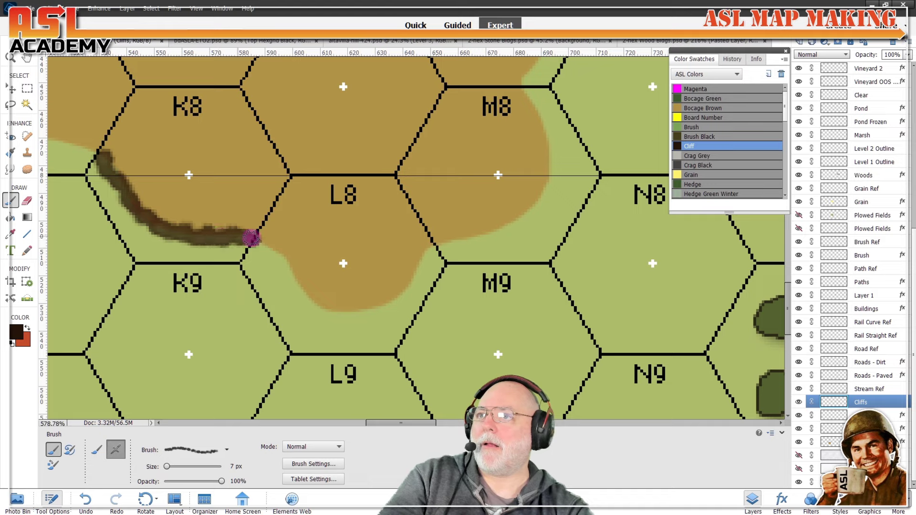
mouse_move(243, 237)
mouse_down()
mouse_move(157, 223)
mouse_move(134, 205)
mouse_move(122, 175)
mouse_up()
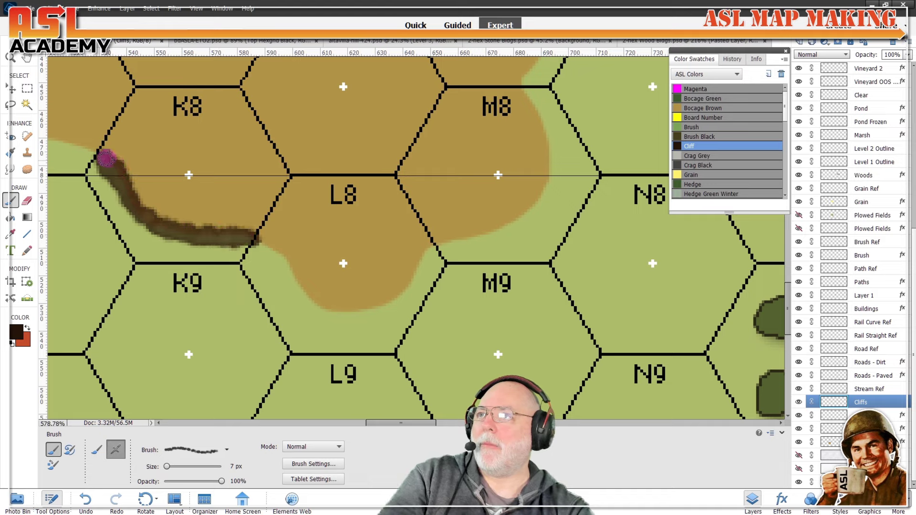
Step: Fill the painted cliff line in hex K8 with the solid Cliff color using the Paint Bucket
click(10, 221)
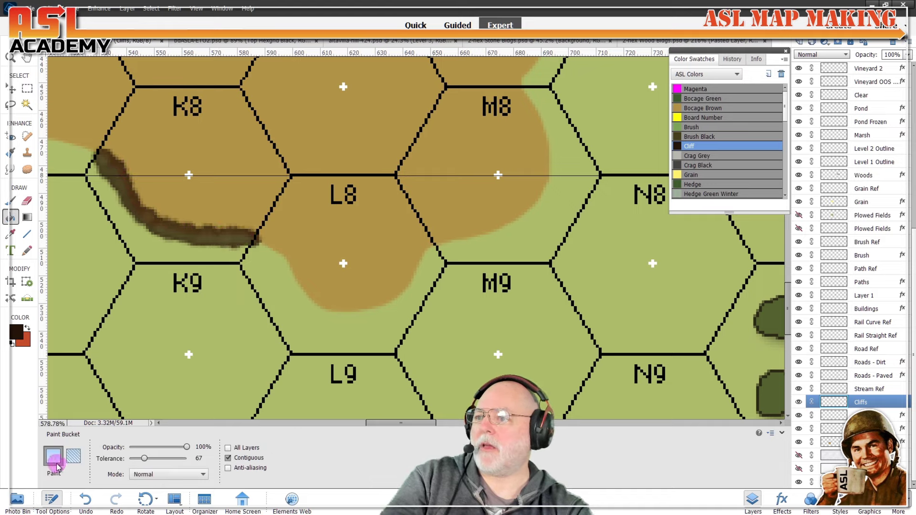
click(206, 244)
scroll(273, 310, down, 3)
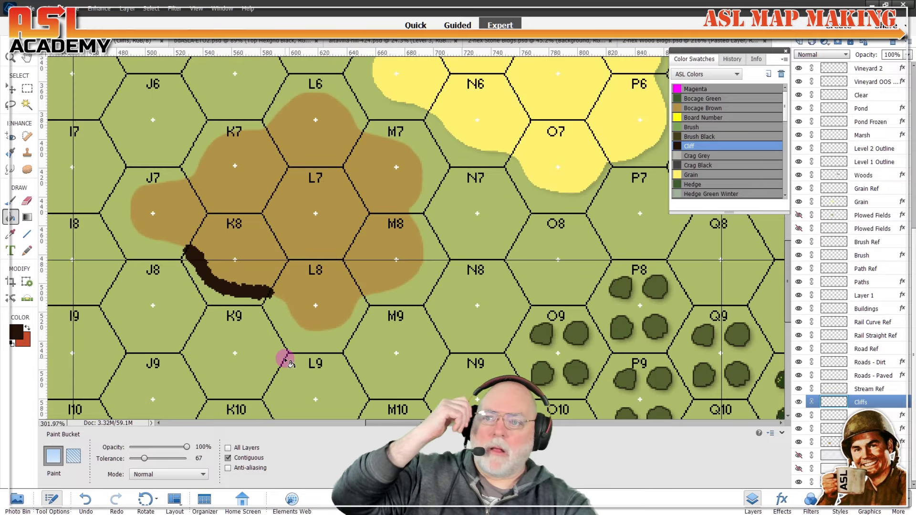
scroll(365, 357, down, 5)
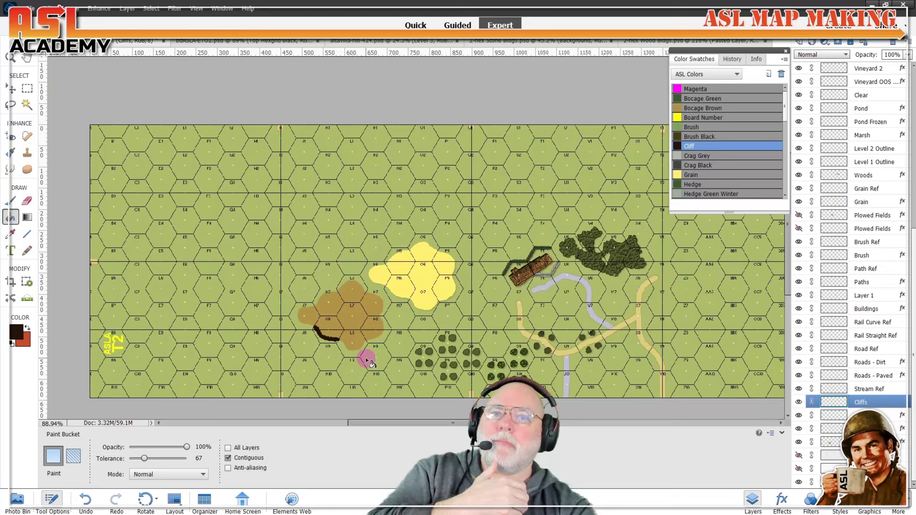
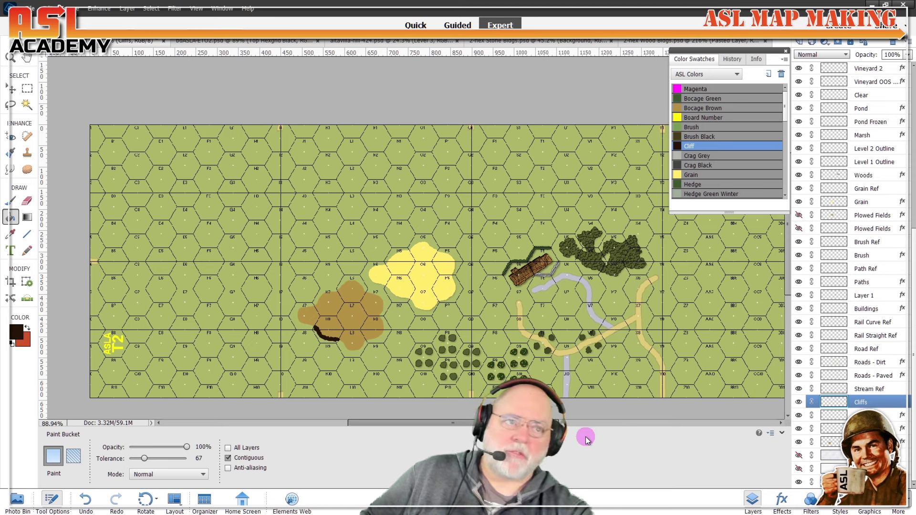
Step: Toggle the Cliffs layer's visibility off and on, and look through the neighboring layers
click(798, 402)
click(799, 403)
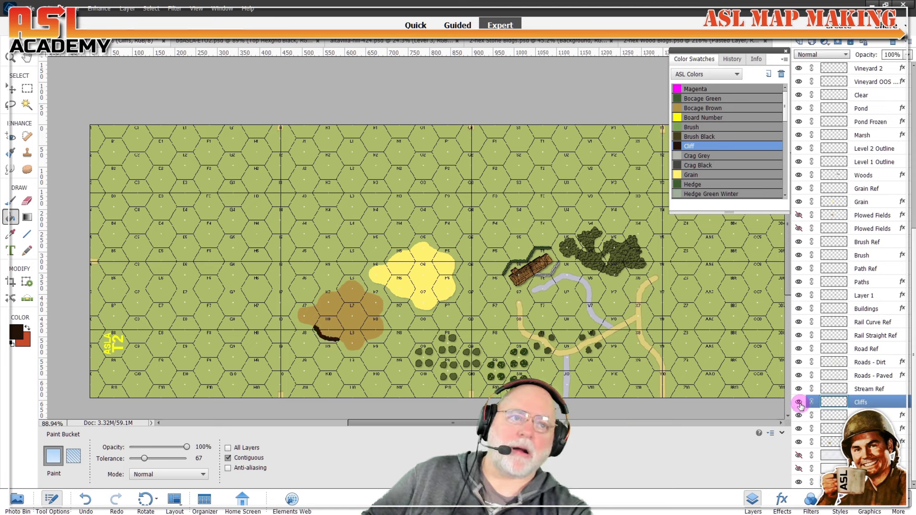
scroll(864, 379, up, 1)
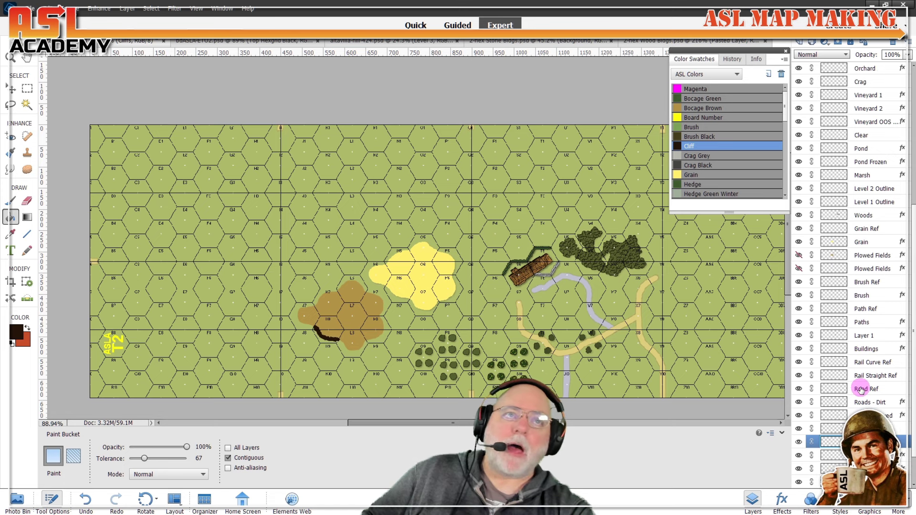
scroll(664, 393, down, 2)
Step: Set the Eraser to the Brush type with the 8 px Woods & Brush brush from the ASL Brushes set
scroll(591, 391, up, 1)
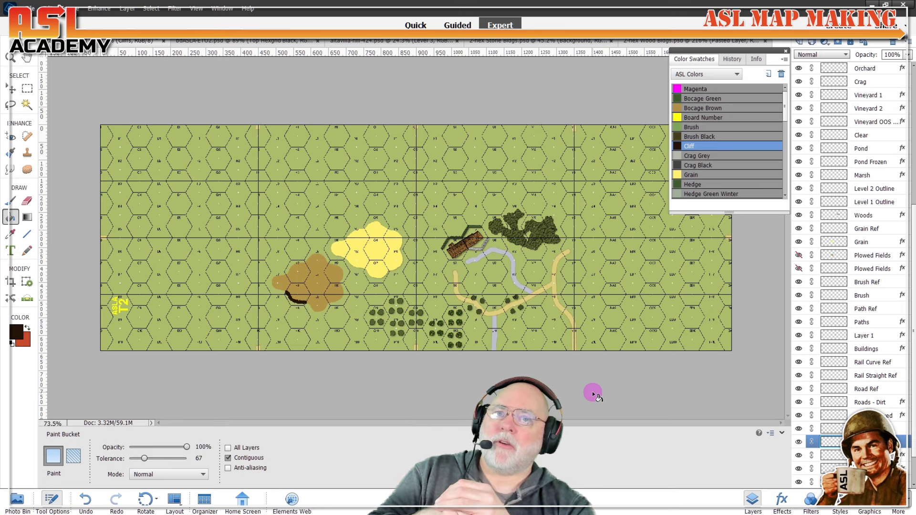
scroll(603, 286, up, 5)
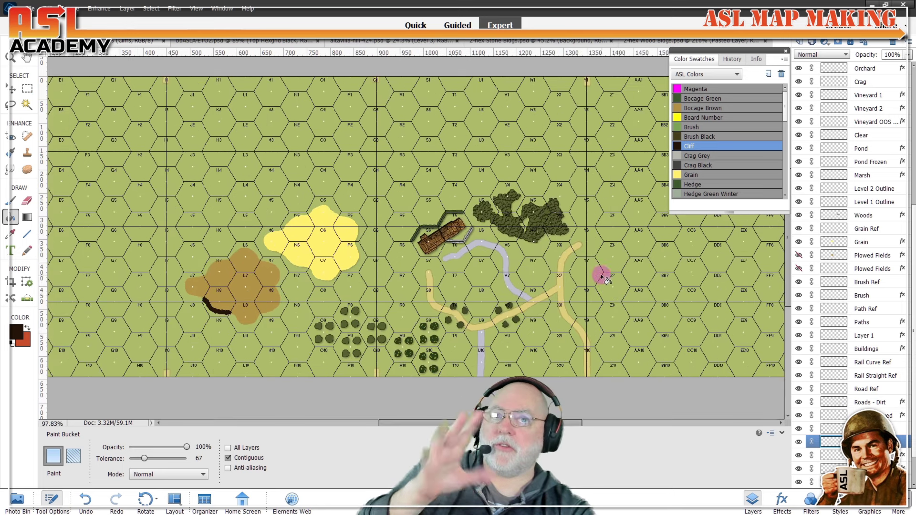
click(26, 201)
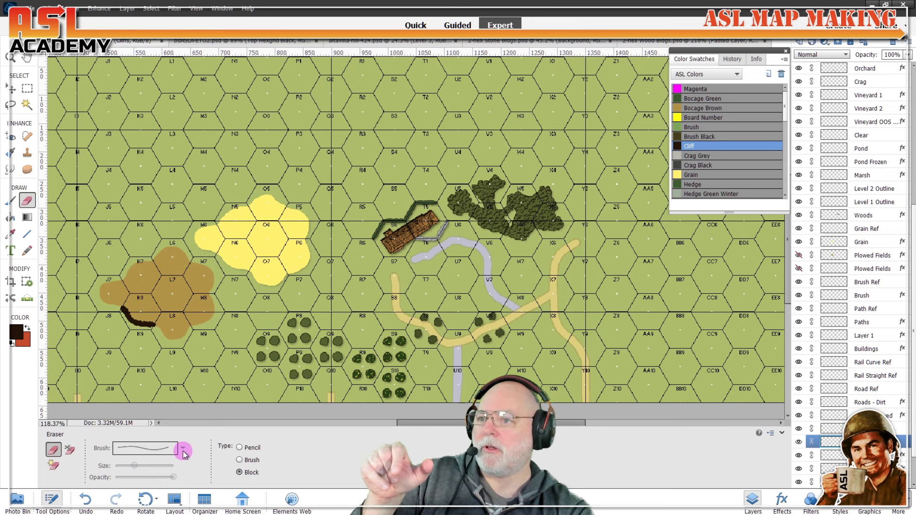
click(240, 459)
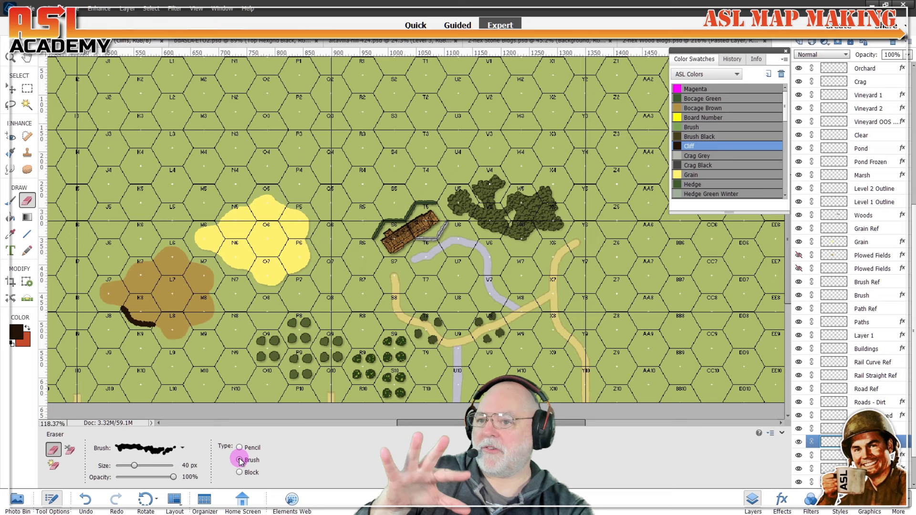
click(183, 448)
click(149, 432)
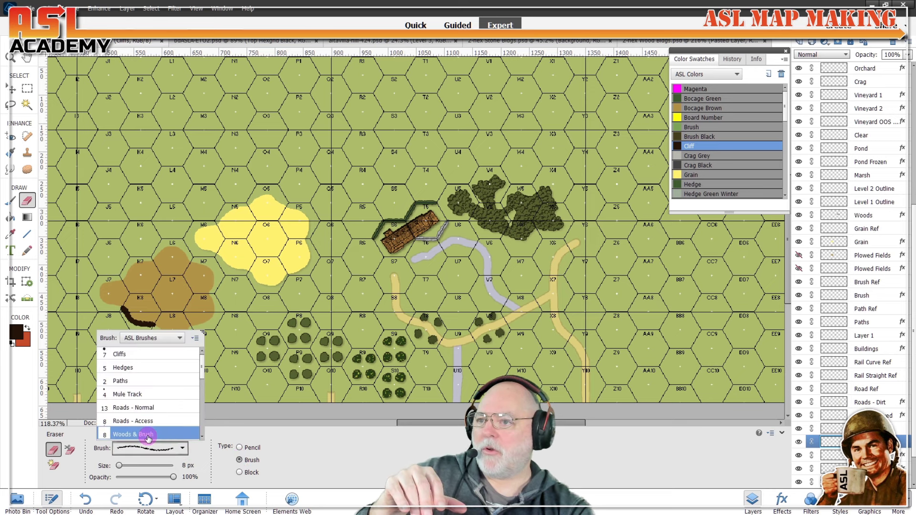
scroll(525, 186, up, 3)
scroll(553, 223, up, 1)
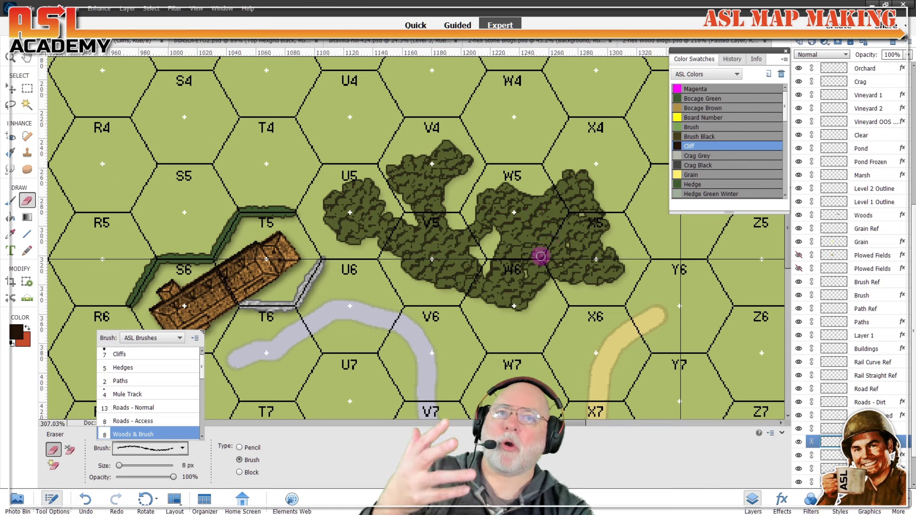
click(554, 241)
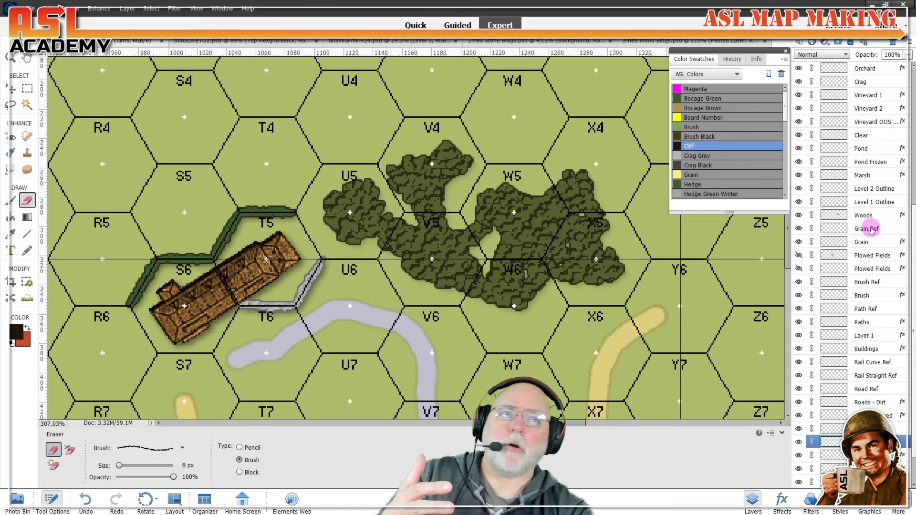
Step: Activate the Woods layer and erase small irregular clearings in the woods around hexes U5, V5 and W6
scroll(871, 231, up, 5)
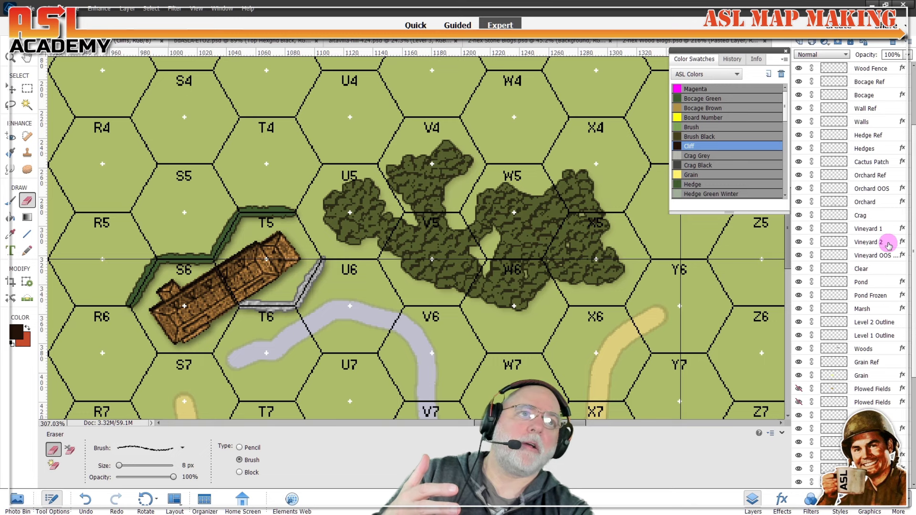
scroll(888, 245, down, 6)
scroll(363, 334, down, 5)
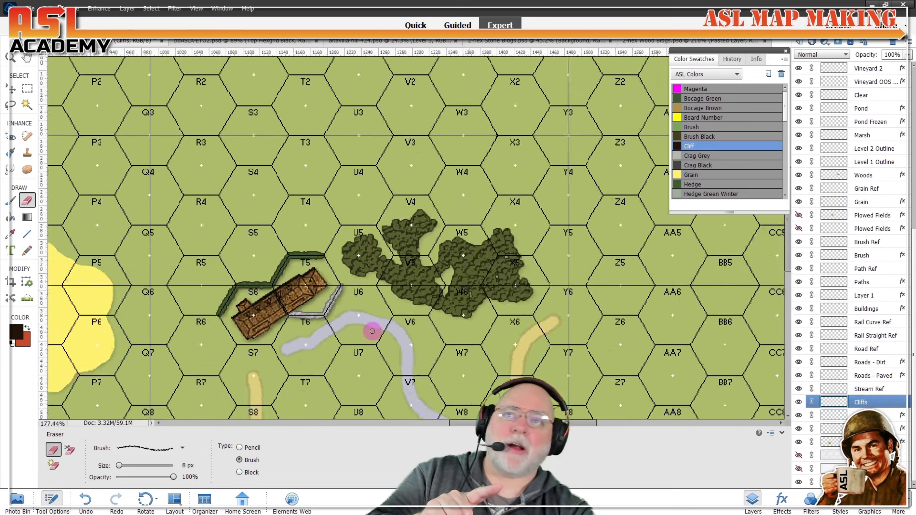
scroll(181, 353, down, 3)
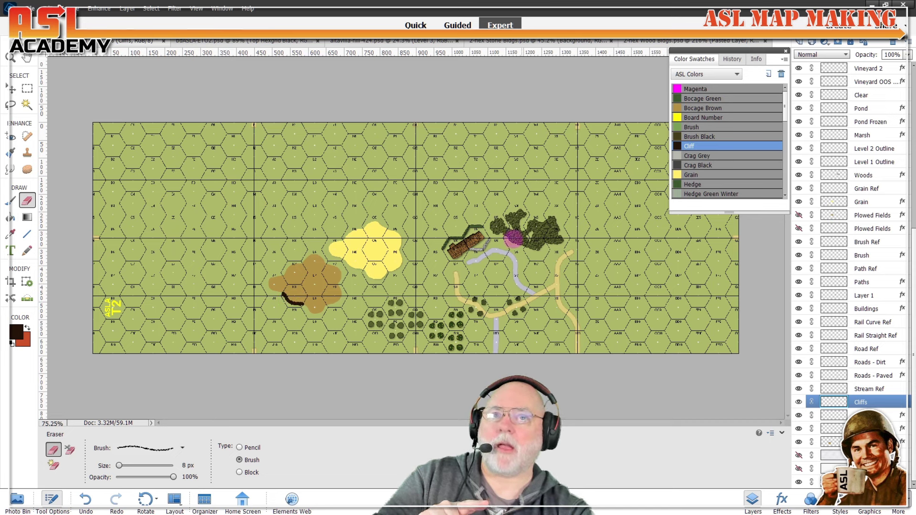
scroll(863, 306, up, 8)
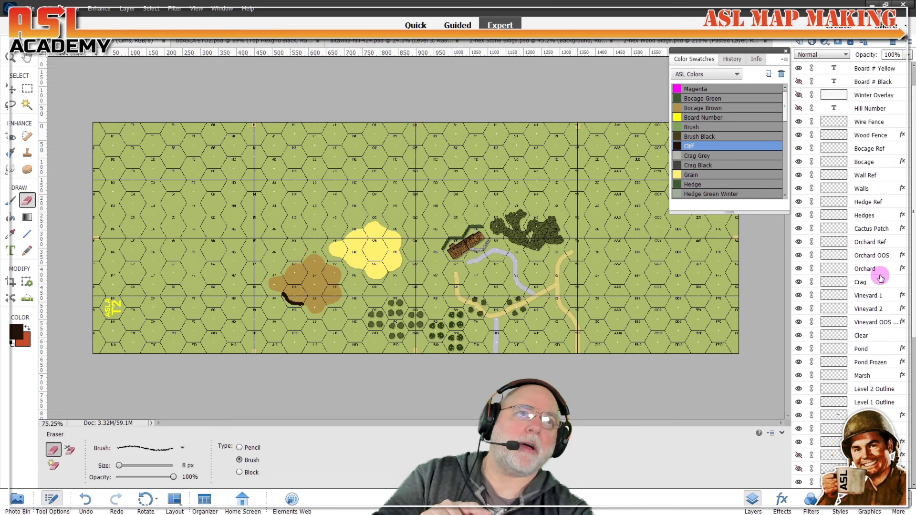
scroll(880, 278, down, 5)
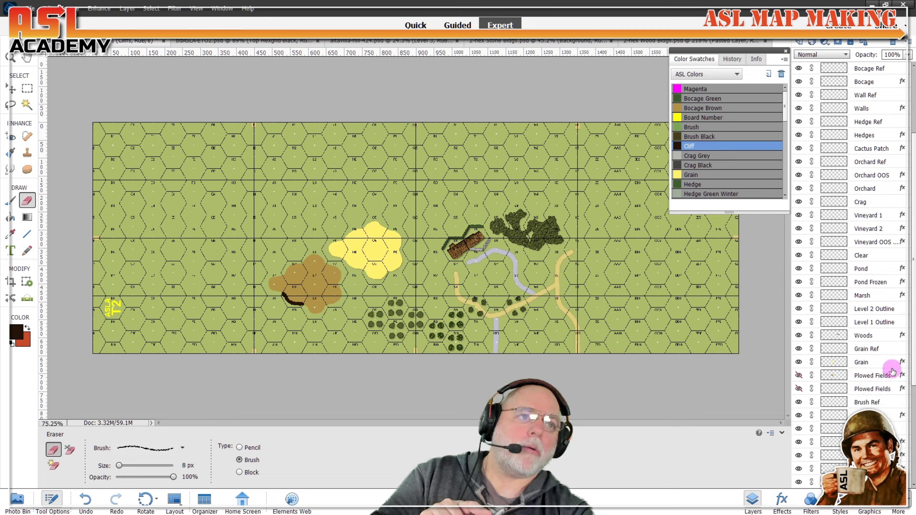
scroll(879, 385, down, 2)
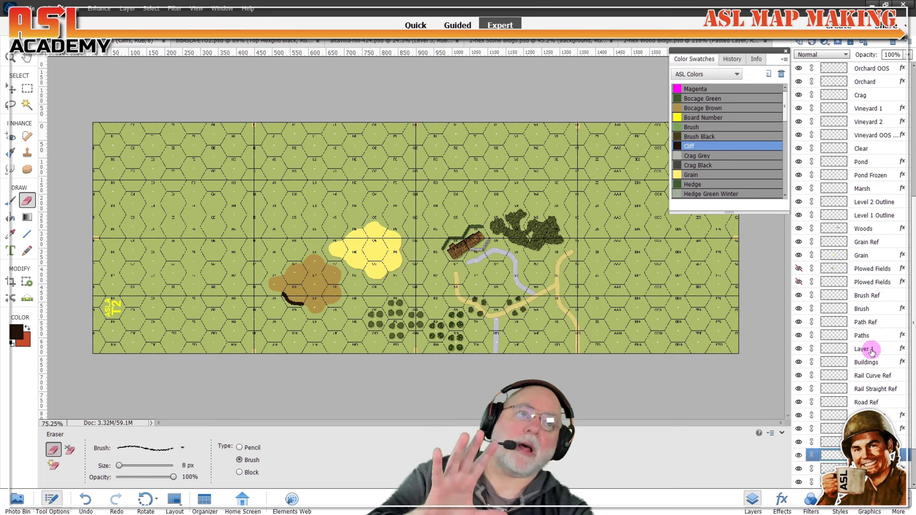
scroll(872, 350, down, 3)
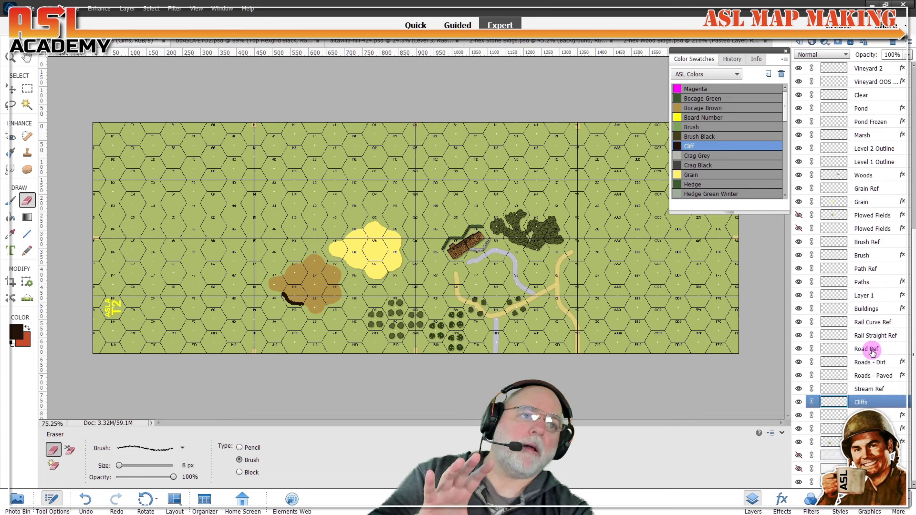
scroll(871, 349, up, 6)
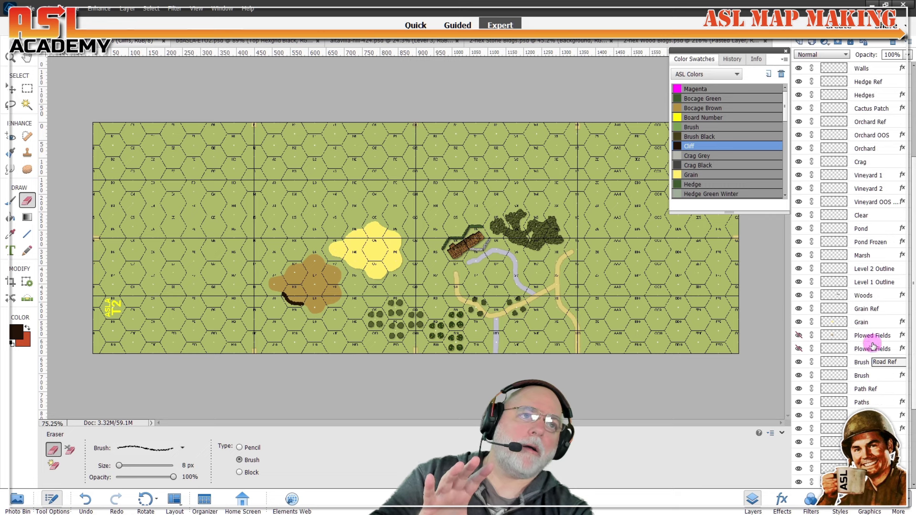
click(849, 295)
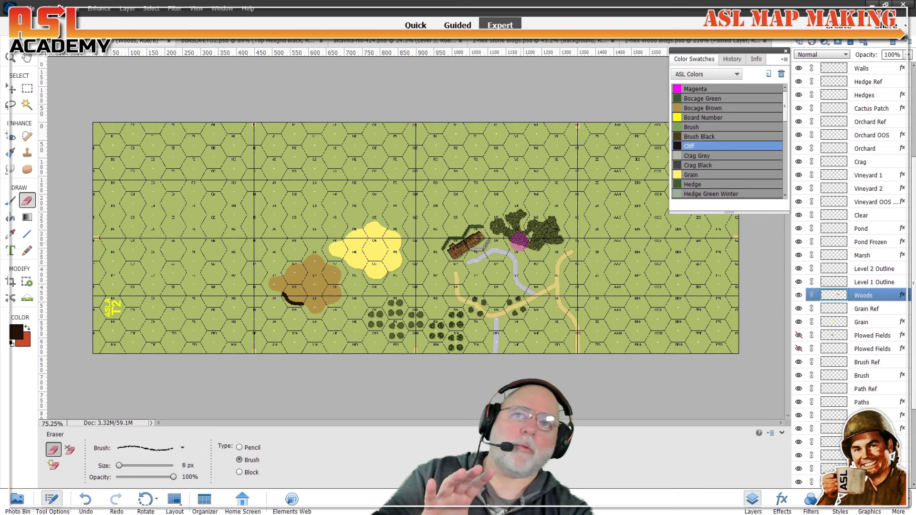
scroll(572, 241, up, 5)
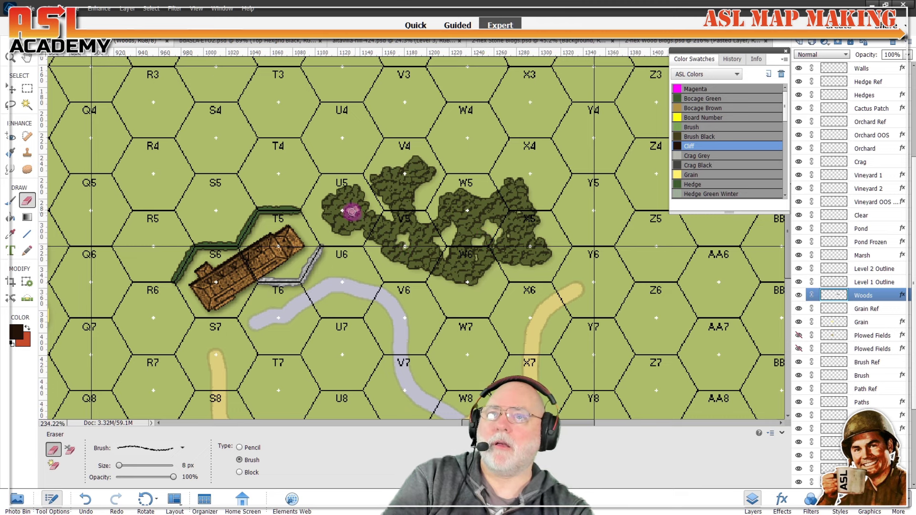
Step: Activate the Grain layer and erase small irregular gaps across the yellow grain field between hexes M6 and P7
scroll(880, 223, up, 1)
scroll(881, 218, up, 2)
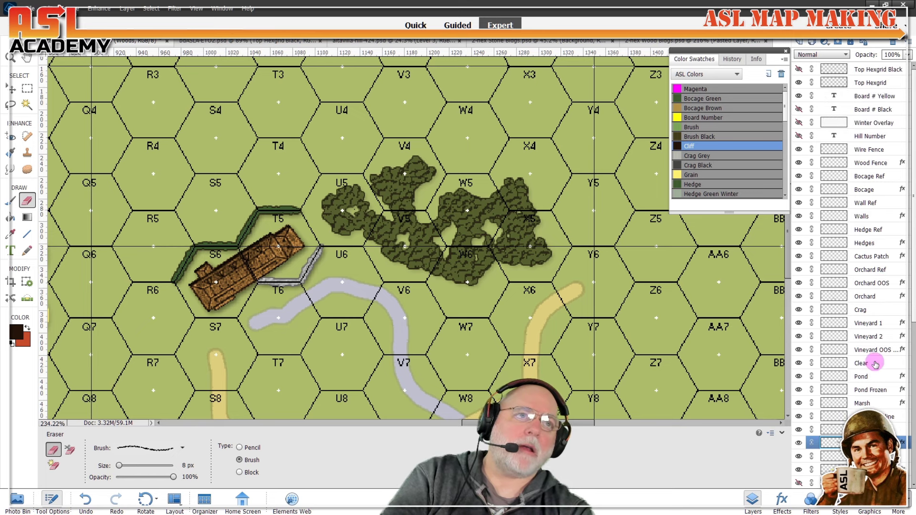
scroll(347, 333, down, 5)
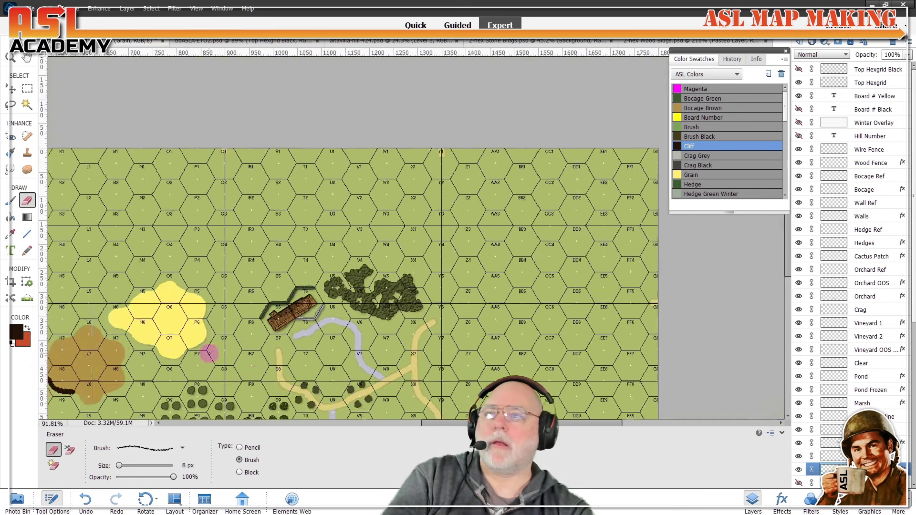
scroll(143, 328, up, 5)
drag(261, 327, 266, 331)
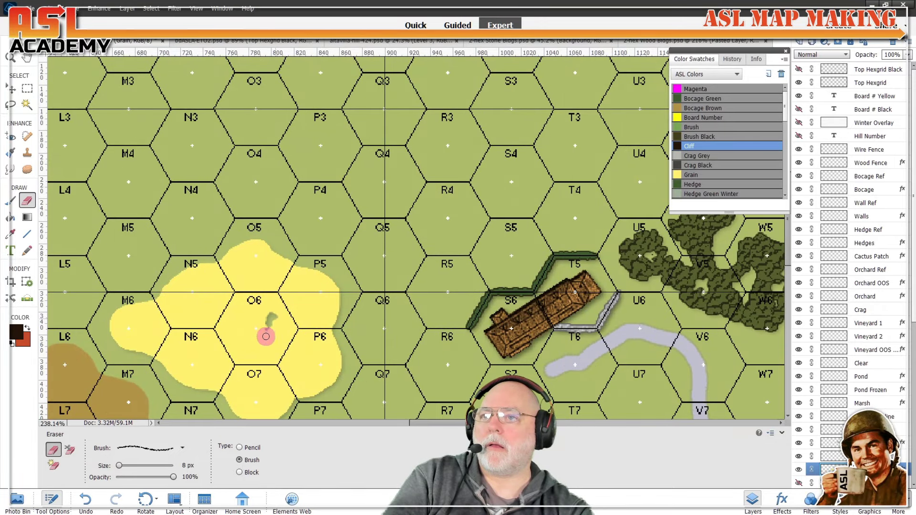
drag(212, 354, 199, 352)
click(197, 310)
click(271, 255)
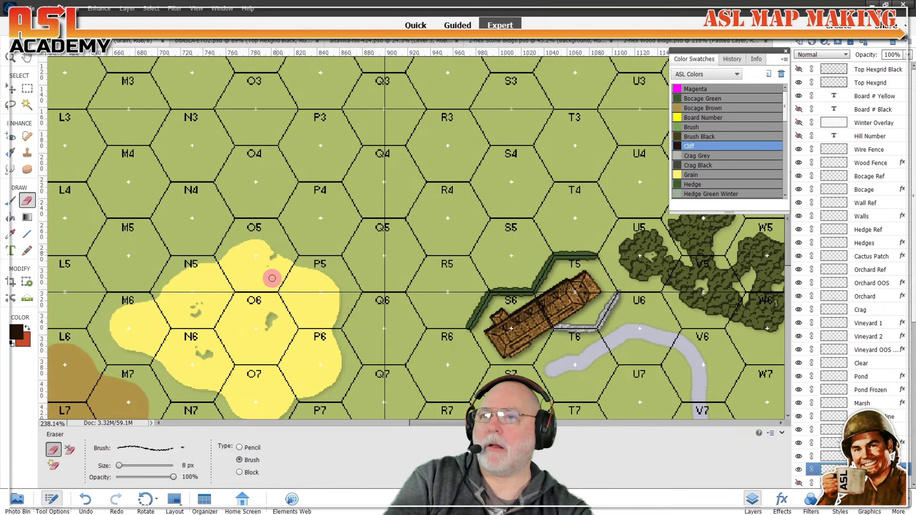
click(319, 307)
click(315, 382)
click(253, 387)
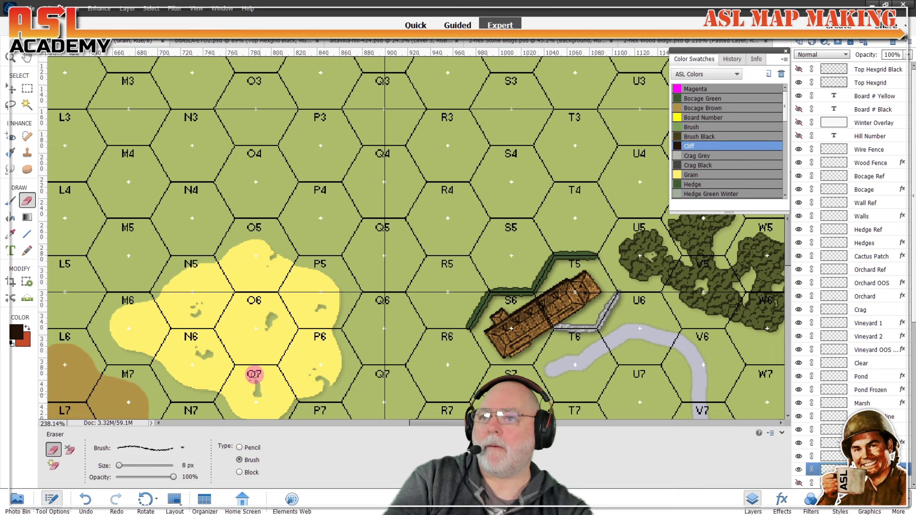
click(245, 347)
click(231, 286)
click(145, 325)
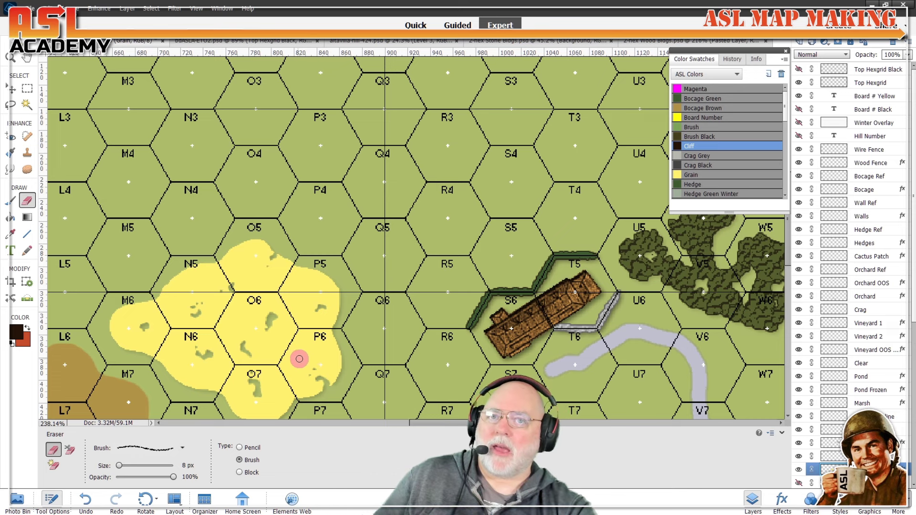
Step: Switch to the Hill 424 - Altavilla, Italy map document and examine its terrain and hill levels
scroll(537, 335, down, 3)
scroll(537, 336, down, 3)
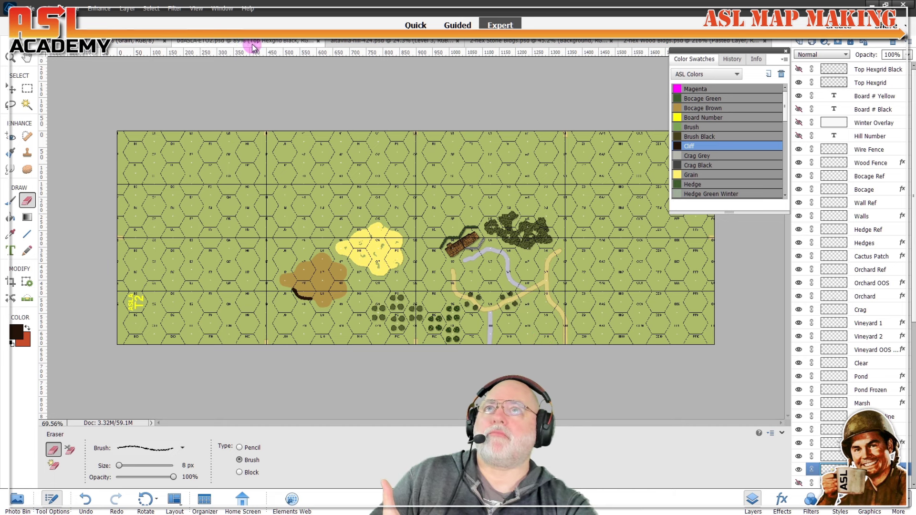
click(398, 42)
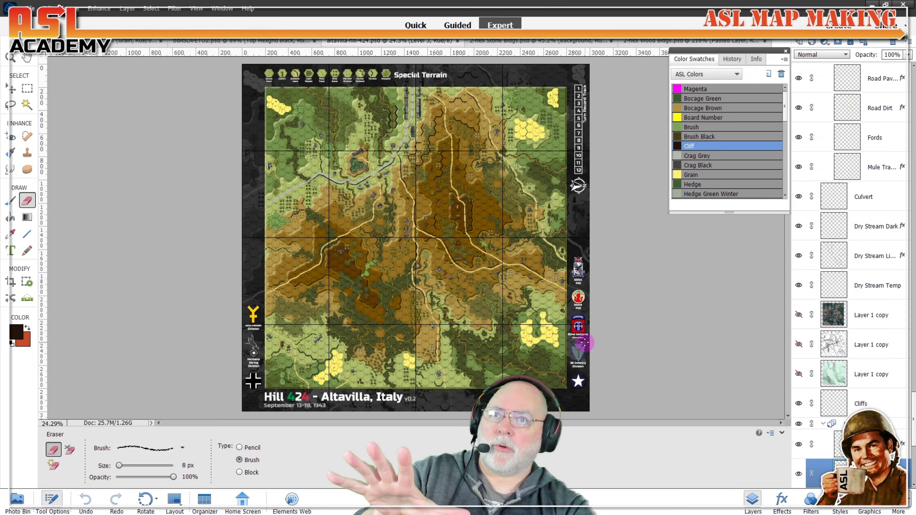
scroll(417, 266, up, 1)
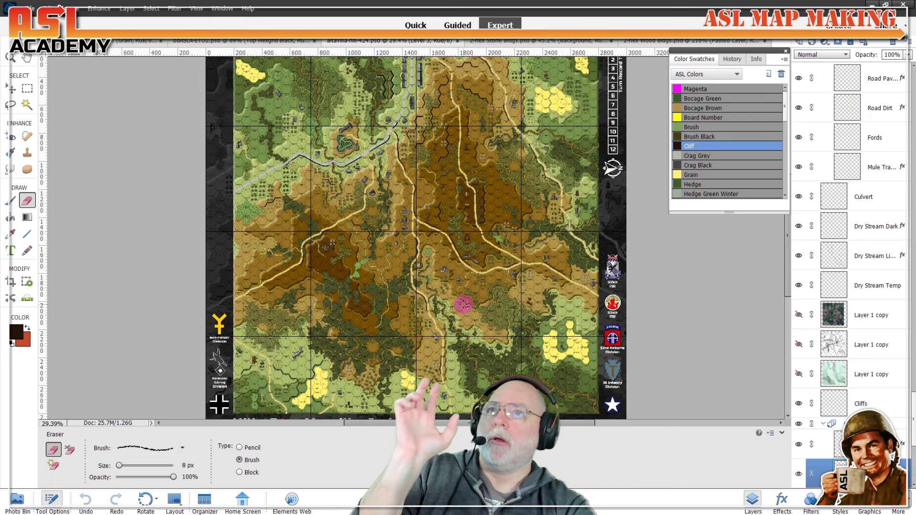
scroll(463, 304, up, 1)
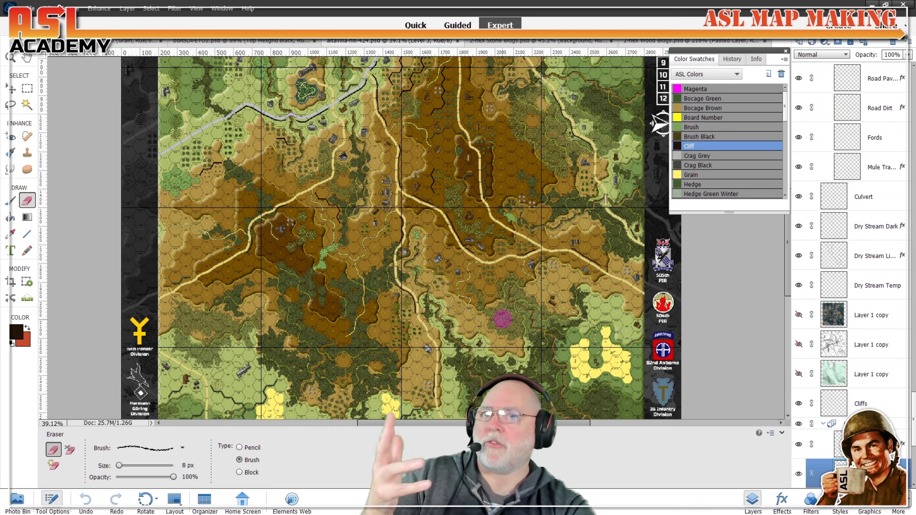
scroll(500, 310, down, 1)
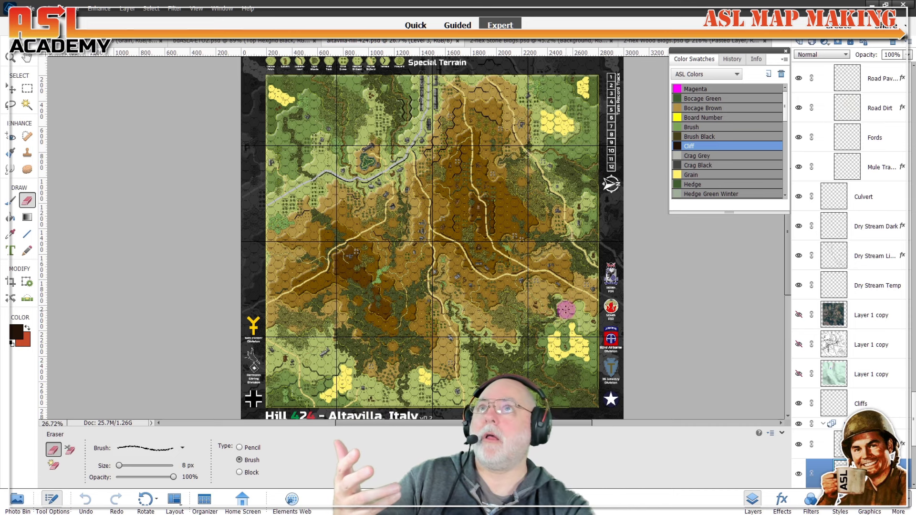
Step: View the bdASLA-ETO2 board, return to the Hill 424 - Altavilla map and examine its terrain up close
click(239, 40)
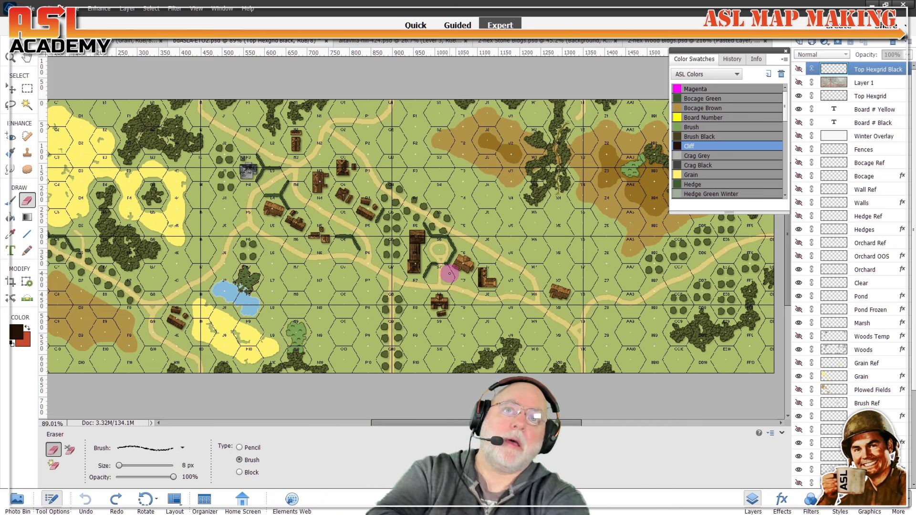
click(410, 41)
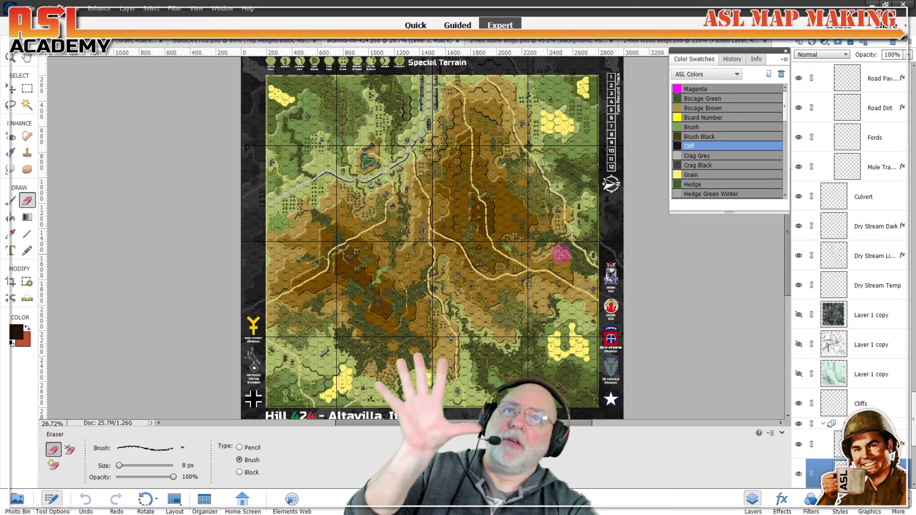
scroll(558, 253, up, 5)
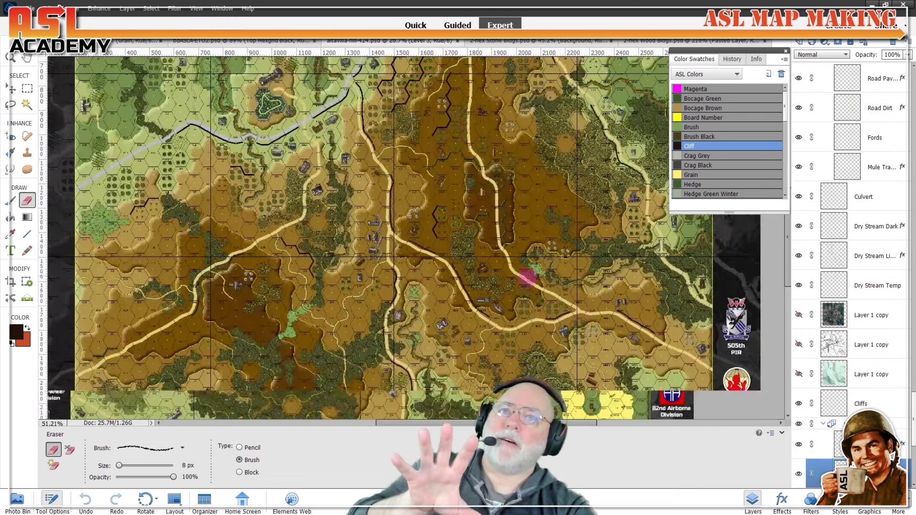
scroll(505, 310, down, 6)
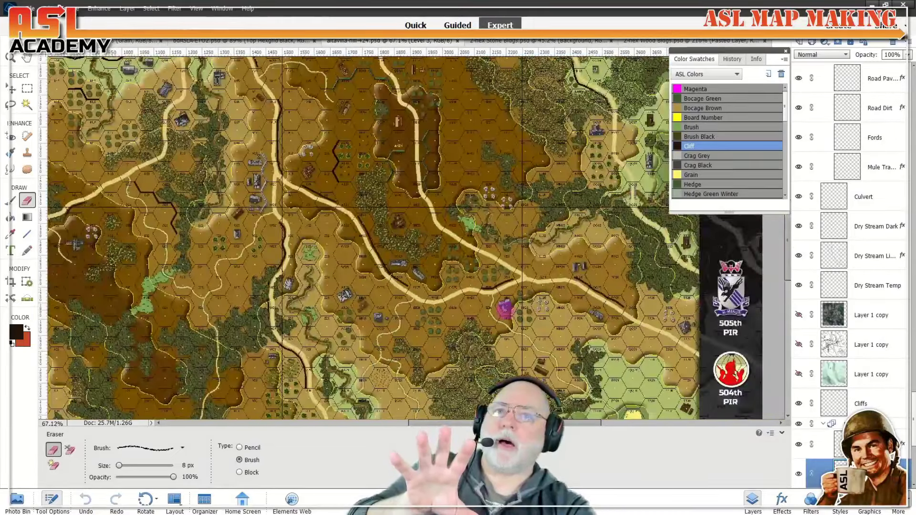
scroll(485, 290, down, 1)
Step: Hide the hill layers from Level -1 up to Level 3, and show them again from Level 3 down to Level -1
scroll(892, 361, down, 5)
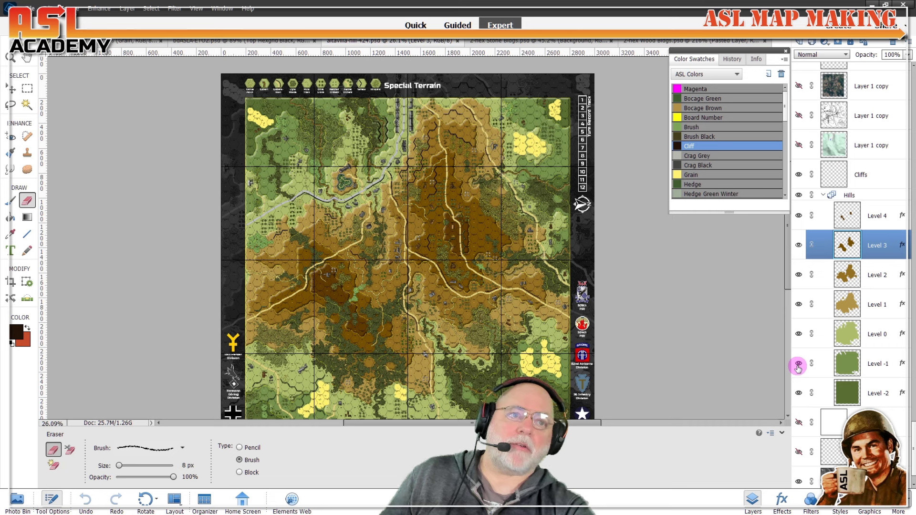
drag(798, 364, 798, 245)
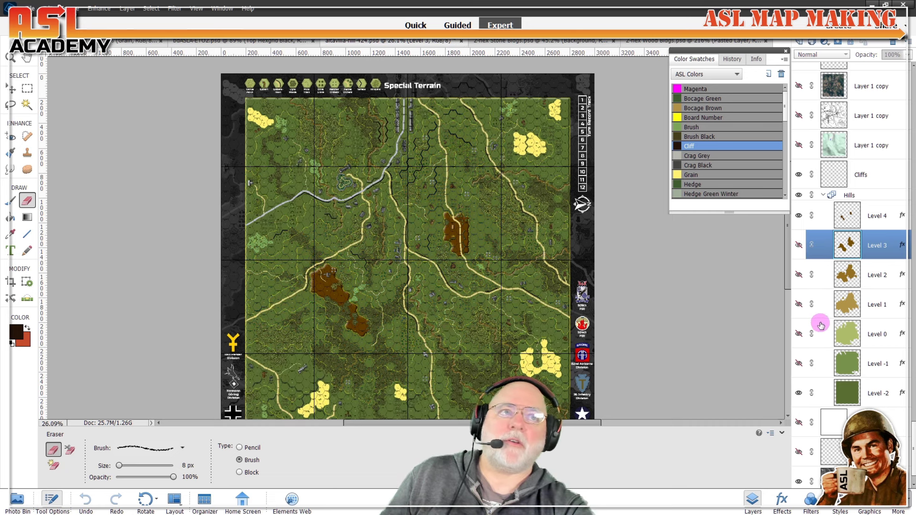
click(798, 244)
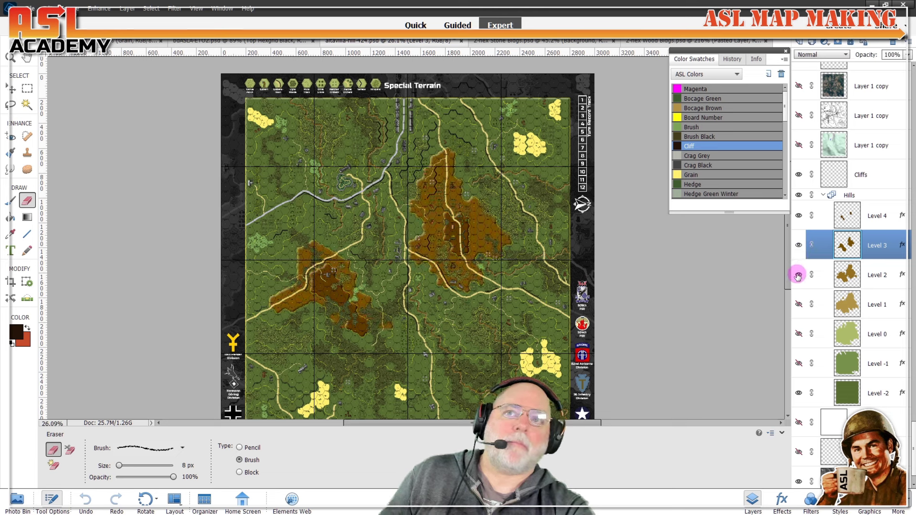
click(798, 275)
click(798, 304)
click(798, 334)
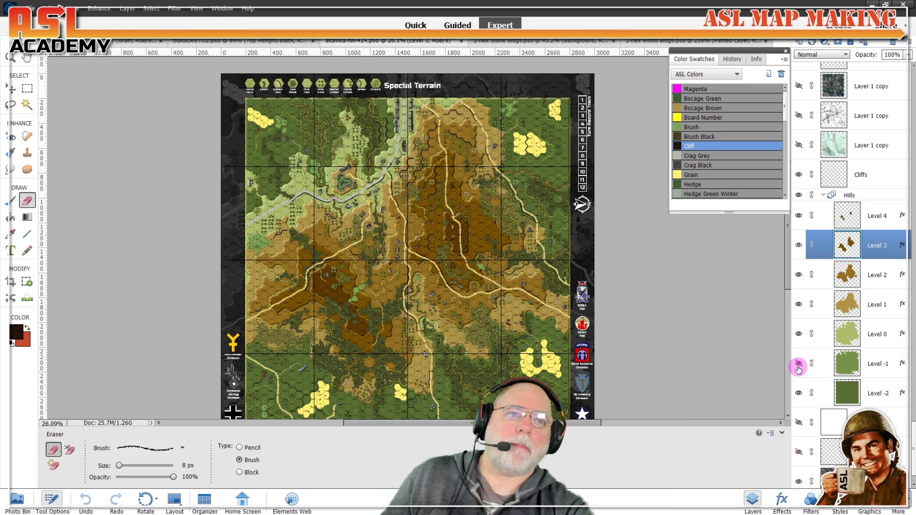
click(798, 364)
Step: Toggle the Woods layer and the whole Woods group off and on, and view the complete Hill 424 map
scroll(883, 327, up, 3)
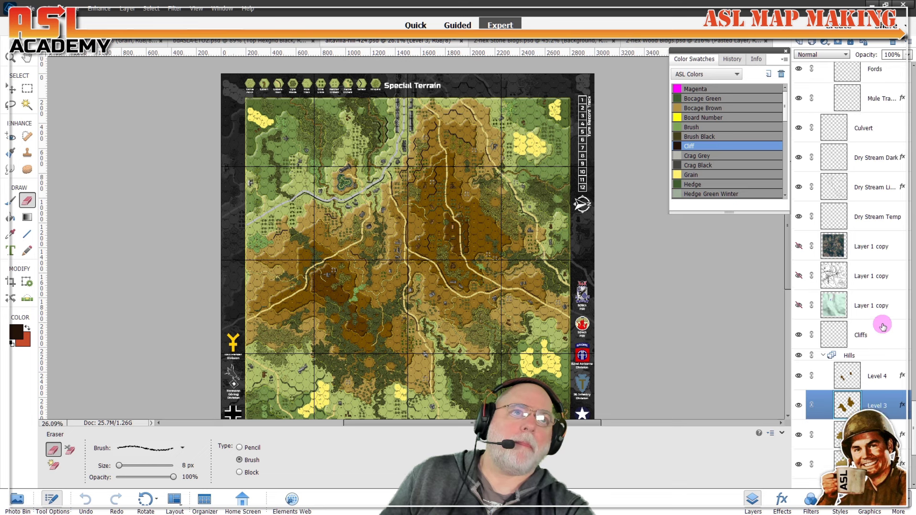
scroll(882, 327, up, 10)
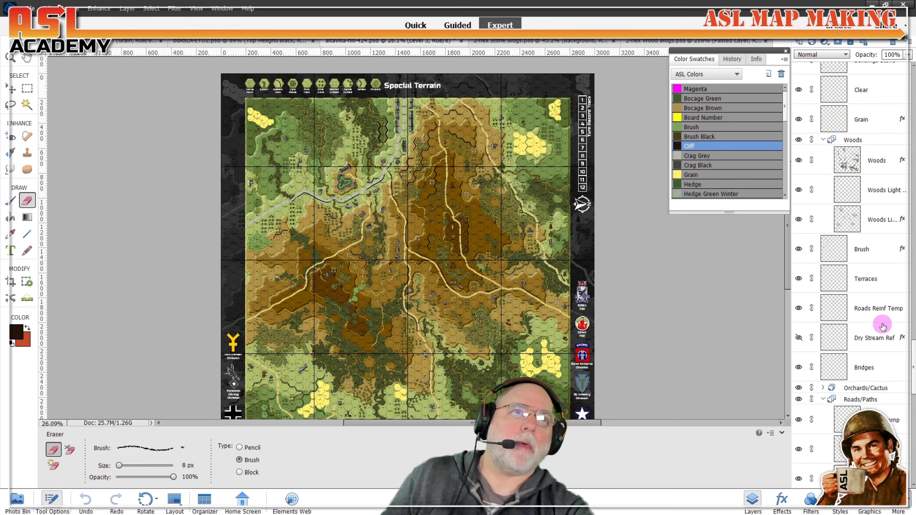
scroll(882, 327, up, 3)
click(798, 241)
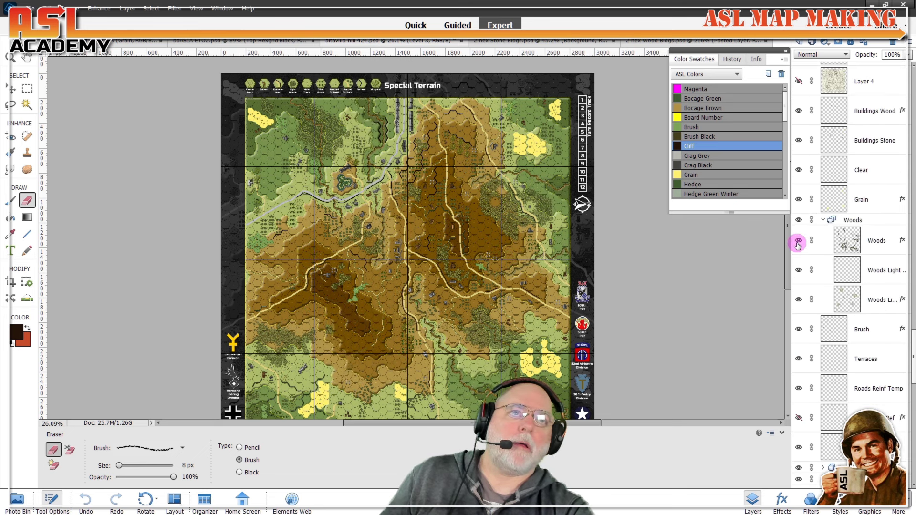
click(797, 241)
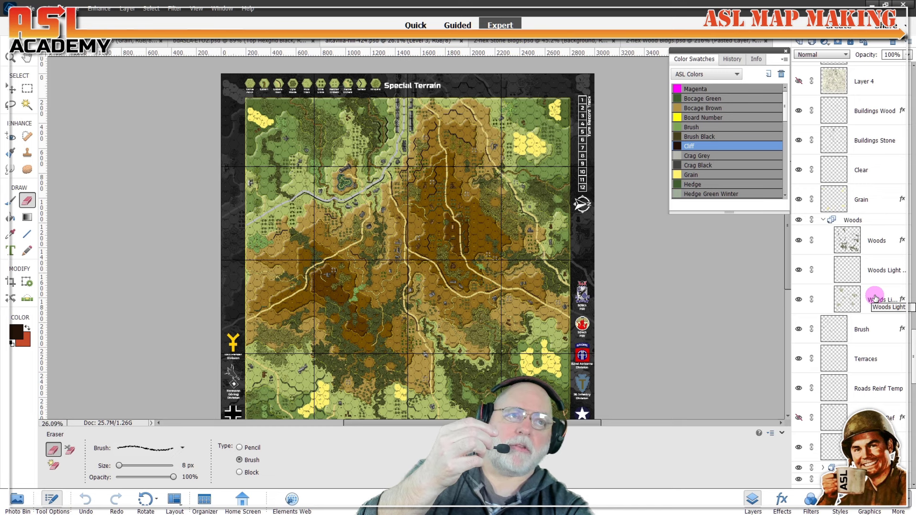
click(798, 220)
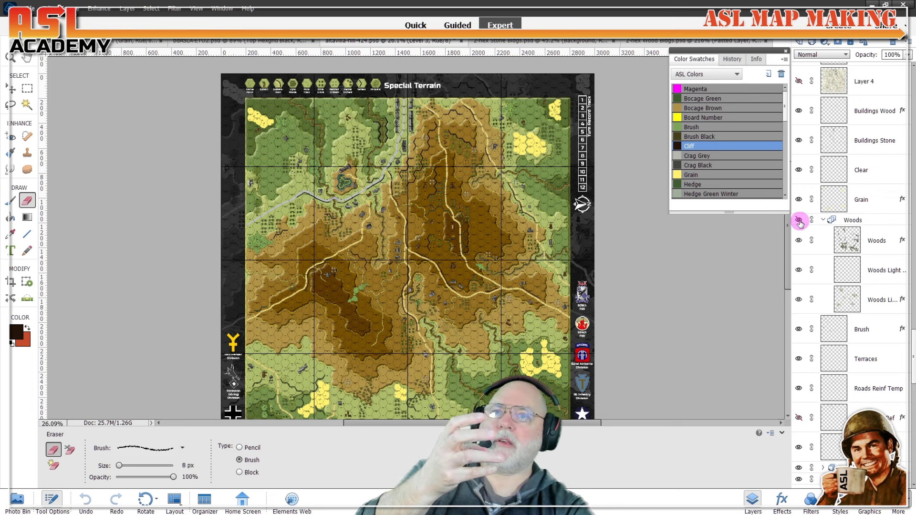
click(799, 221)
scroll(677, 315, up, 5)
scroll(455, 305, down, 6)
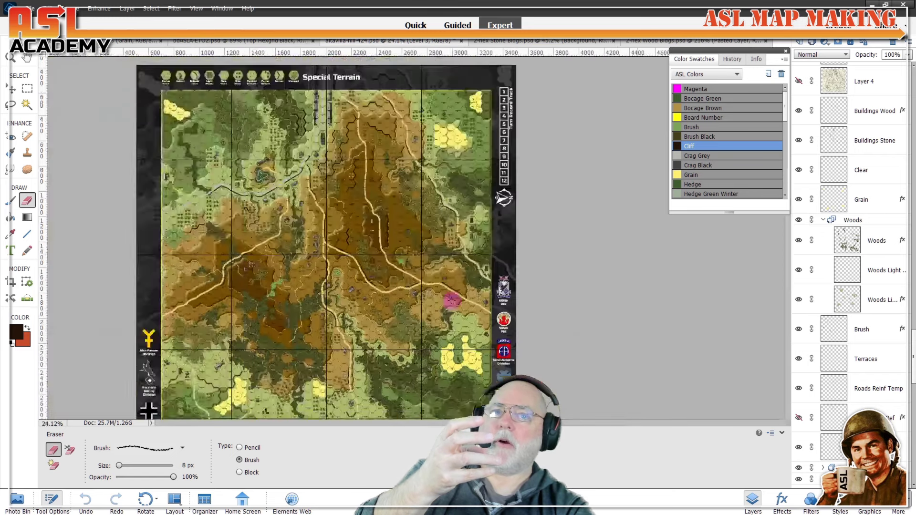
scroll(451, 300, down, 2)
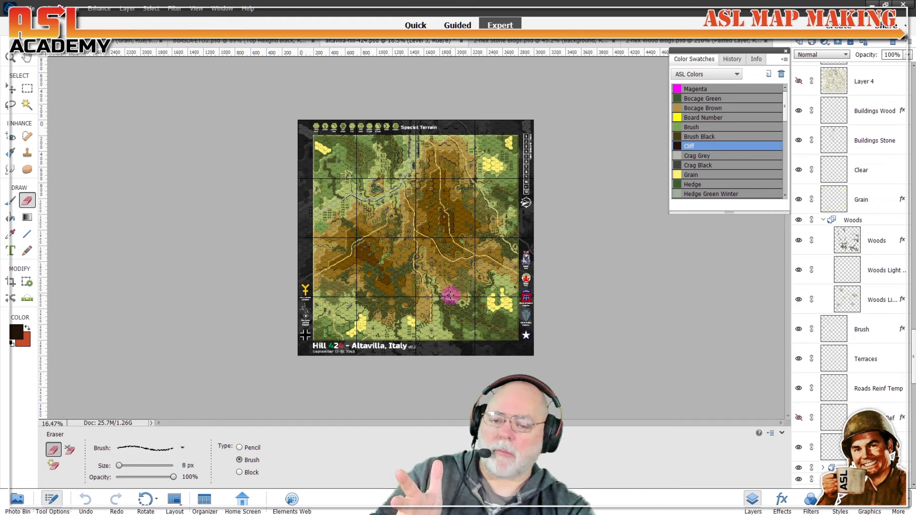
Step: Switch to the starting-geo board and save a copy as a GIF named bdtest.gif at Maximum quality
click(138, 41)
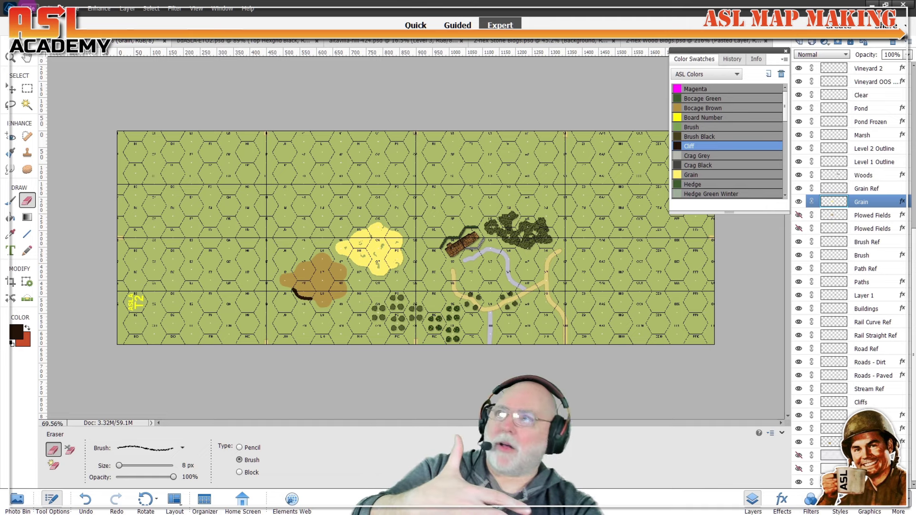
click(30, 8)
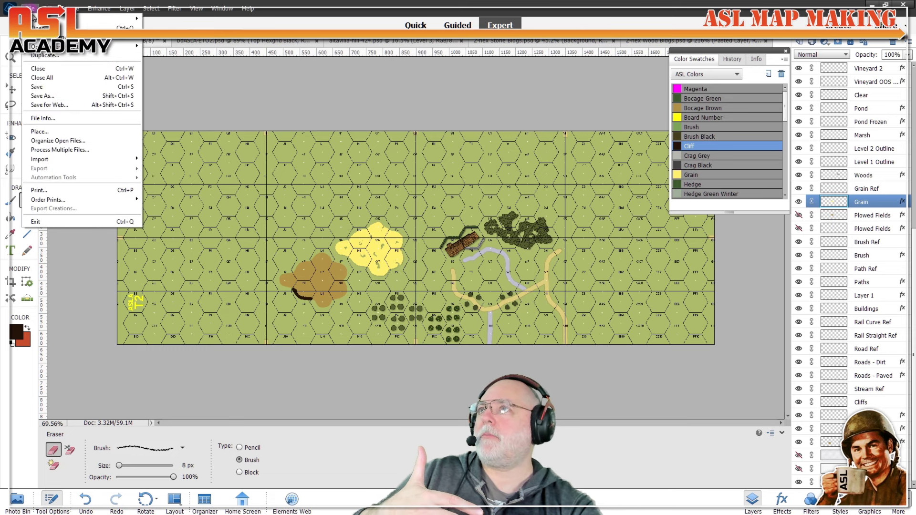
click(48, 95)
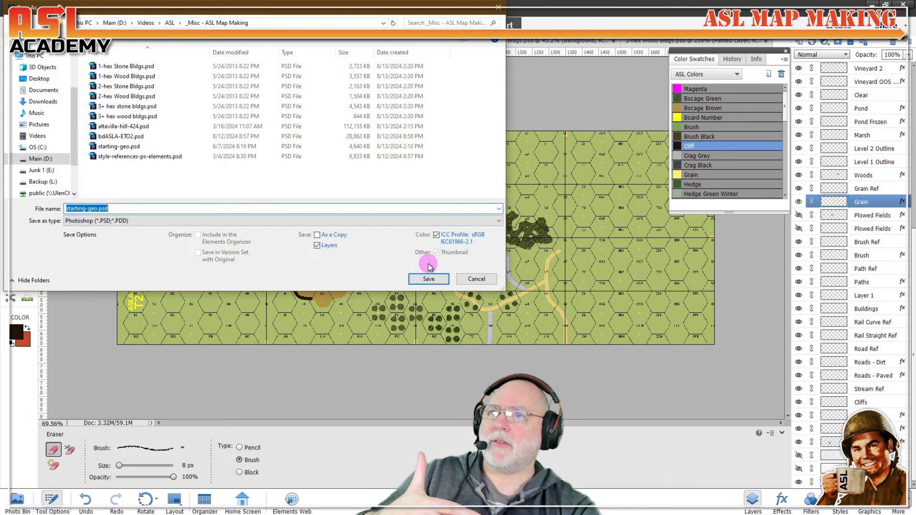
click(161, 222)
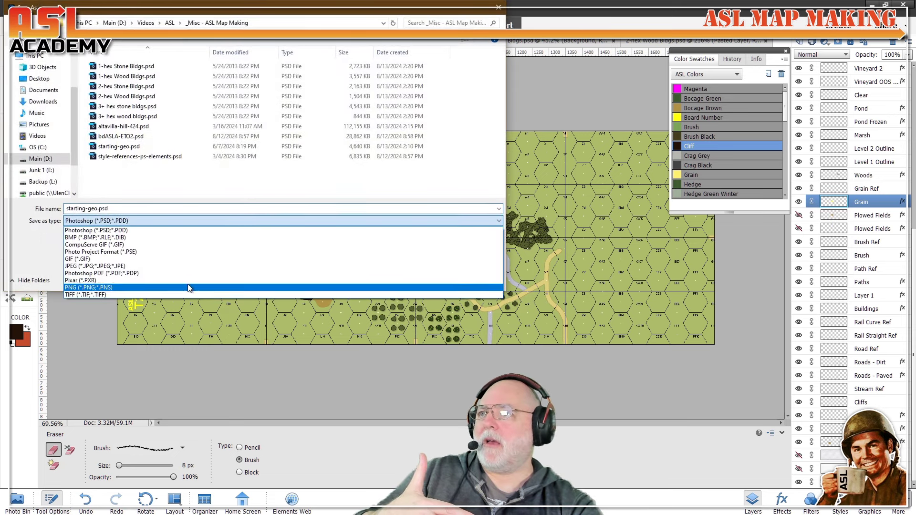
click(110, 259)
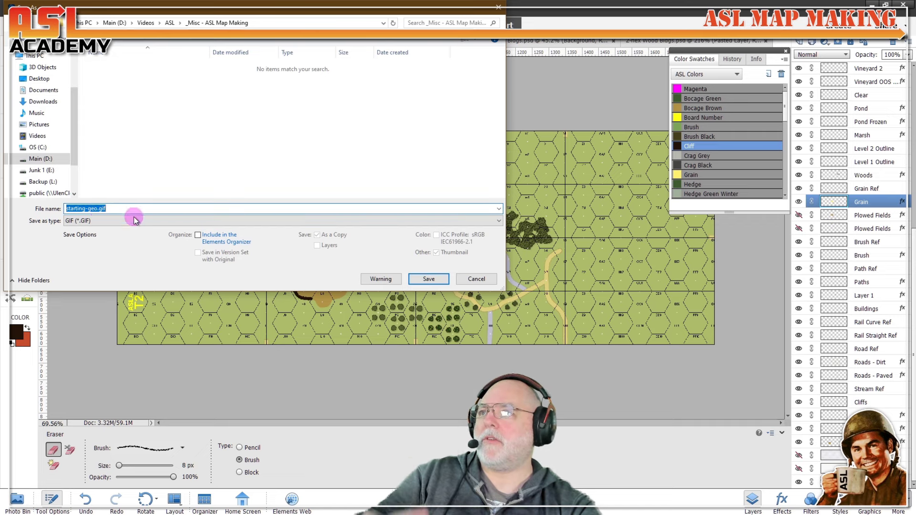
click(99, 209)
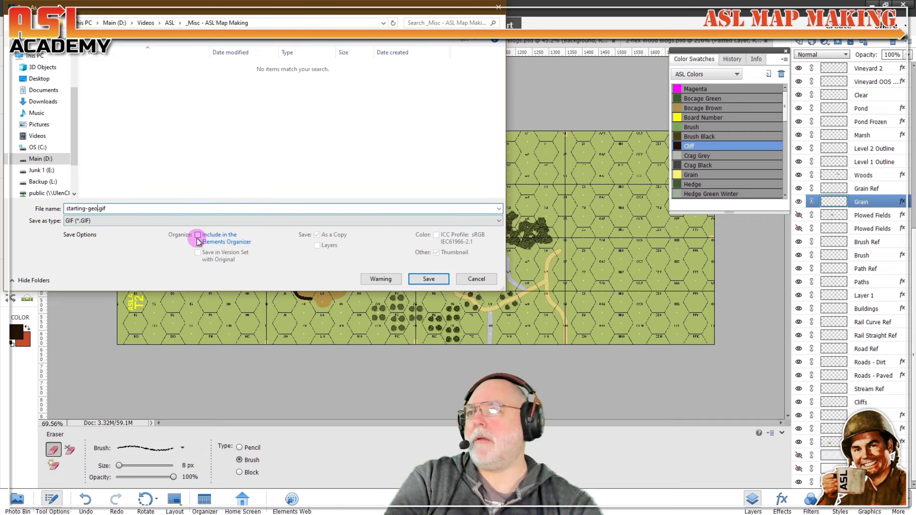
key(BackSpace)
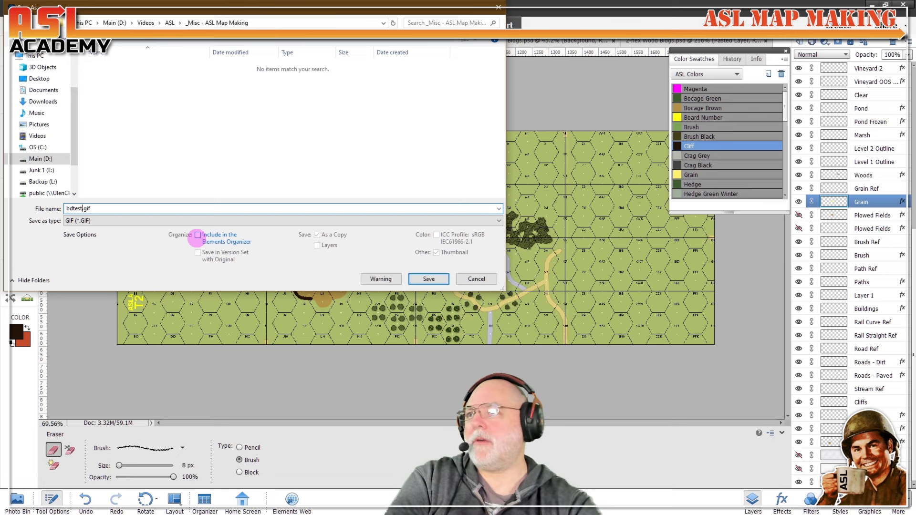
click(428, 279)
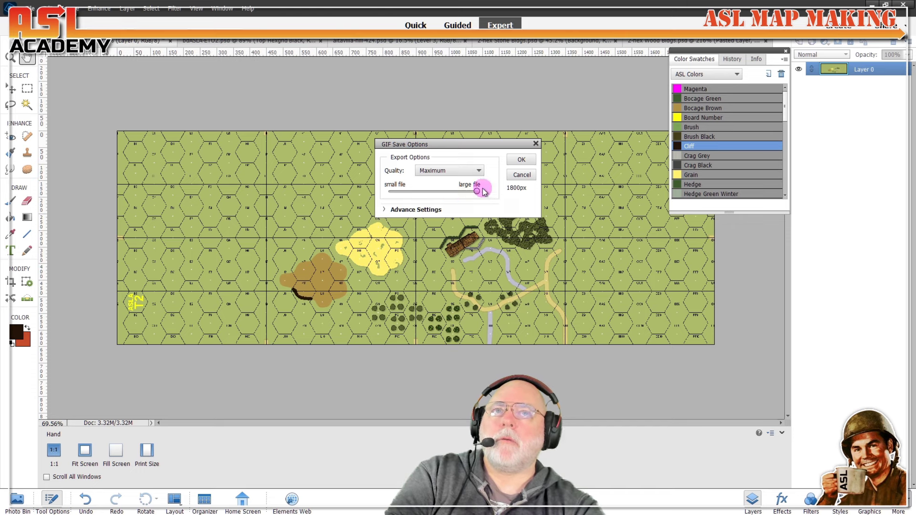
click(522, 160)
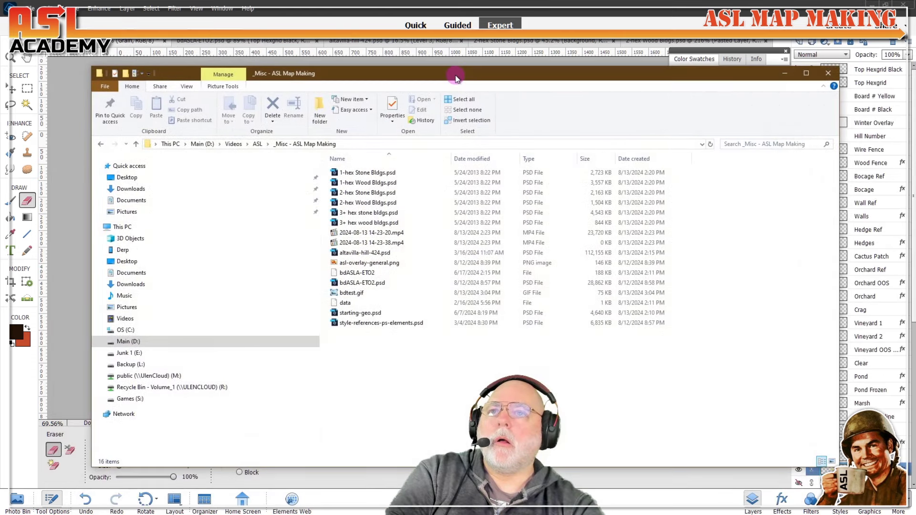
Step: Open bdtest.gif from the _Misc - ASL Map Making folder to check the exported board, and close the viewer
click(353, 293)
double_click(353, 293)
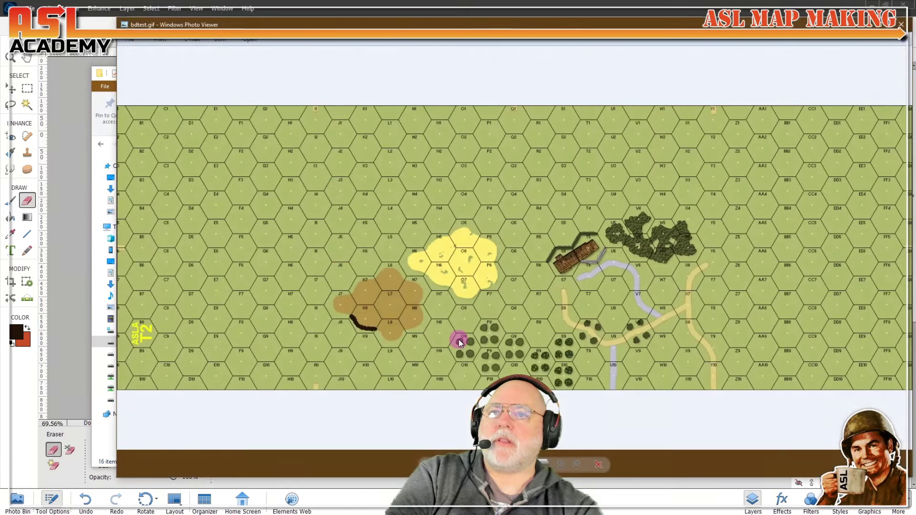
click(901, 24)
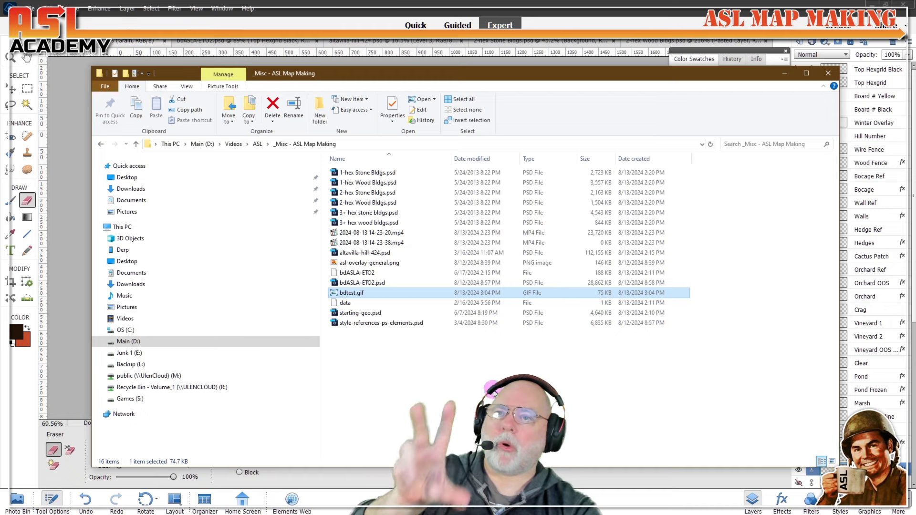
Step: Duplicate the extensionless bdASLA-ETO2 board file in the same folder and rename the copy bdtest
click(363, 276)
drag(363, 275, 395, 399)
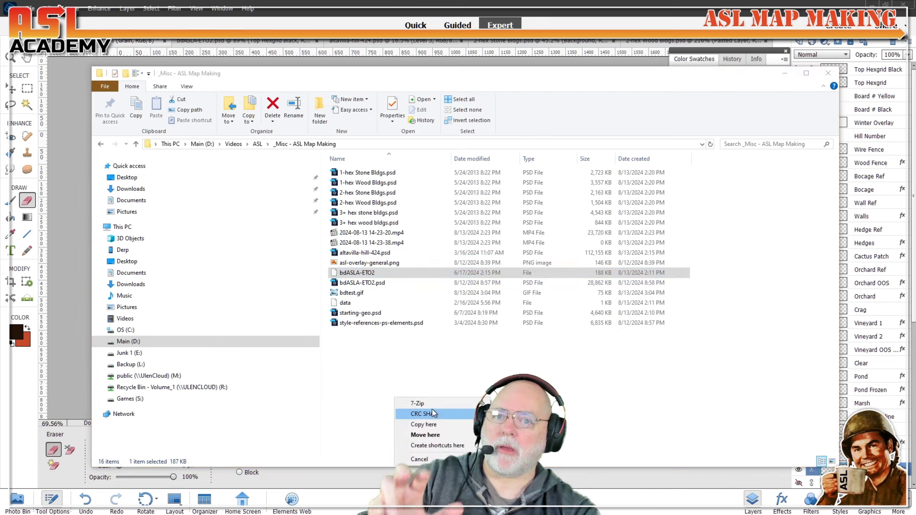
click(439, 427)
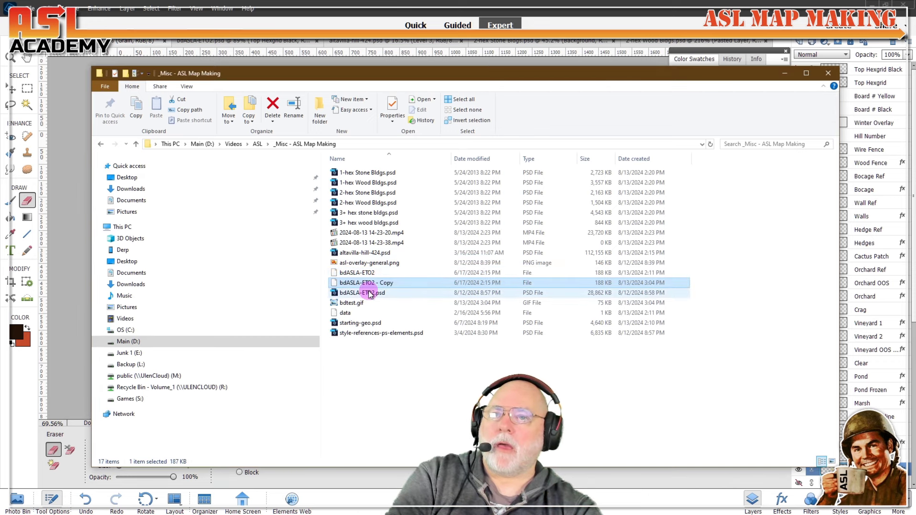
key(F2)
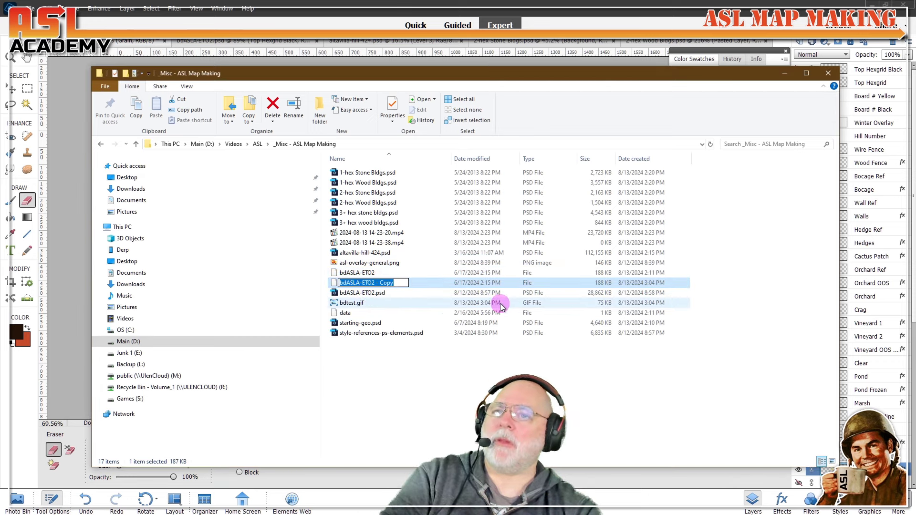
key(Home)
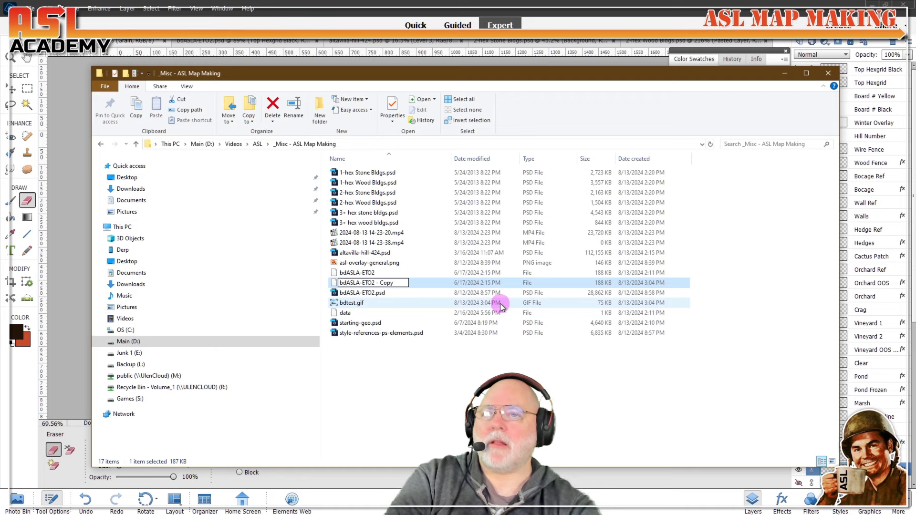
text(tes)
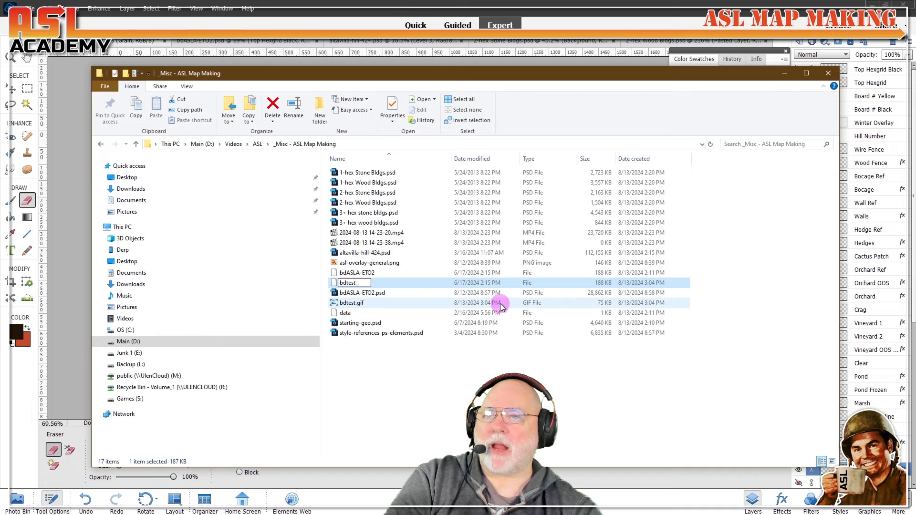
text(t)
key(Return)
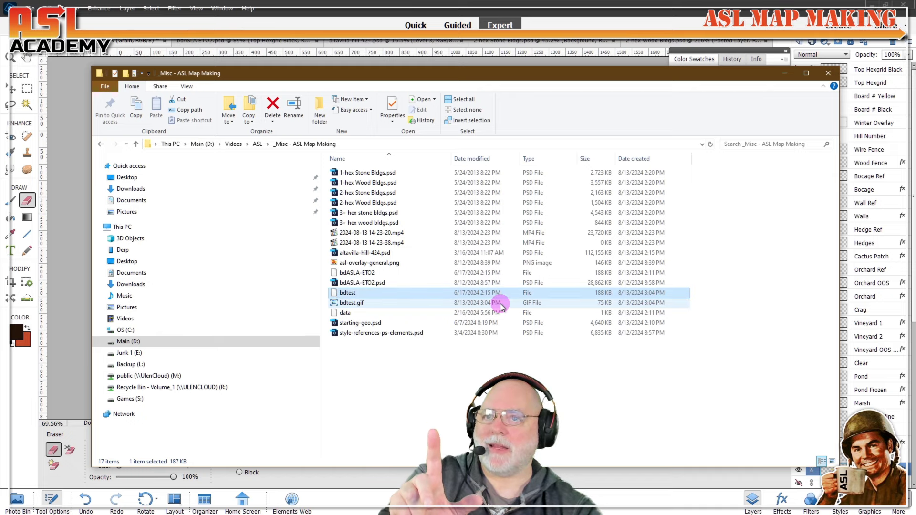
Step: Open the bdtest board file as an archive in 7-Zip and add bdtest.gif to it
right_click(344, 294)
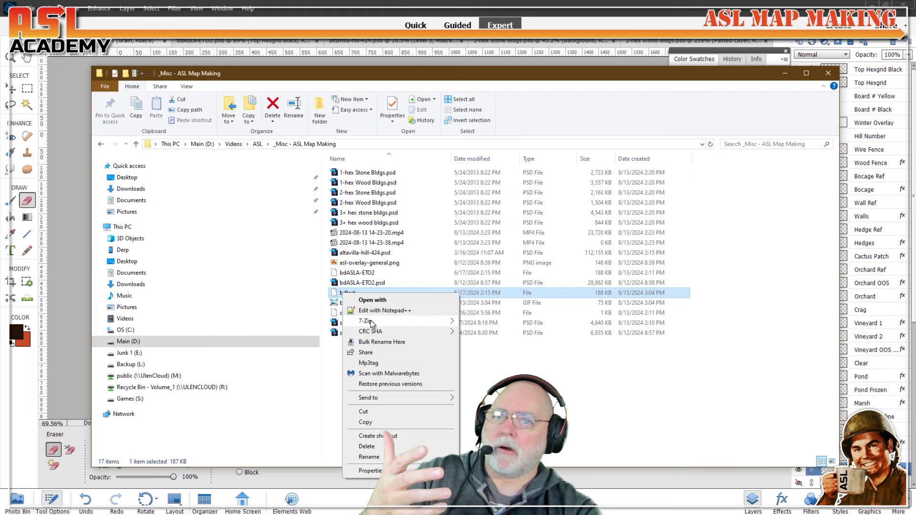
mouse_move(403, 322)
click(491, 324)
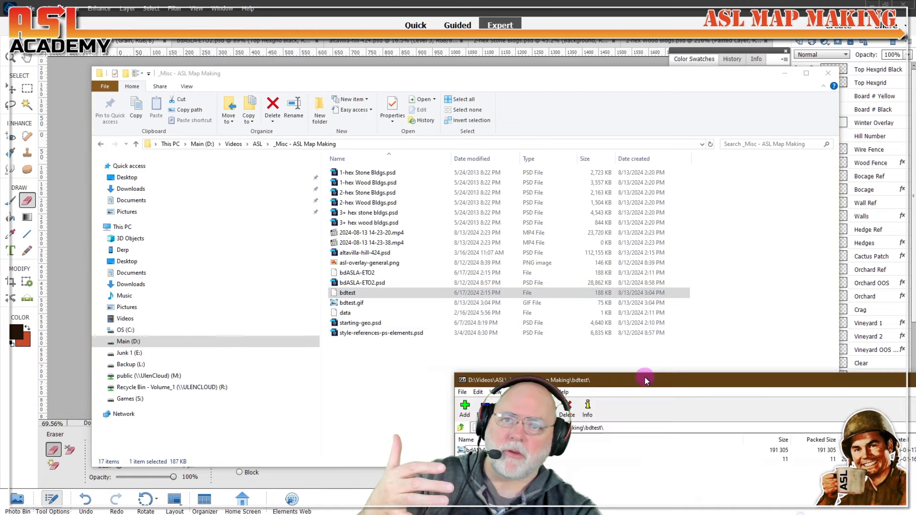
drag(645, 321, 597, 129)
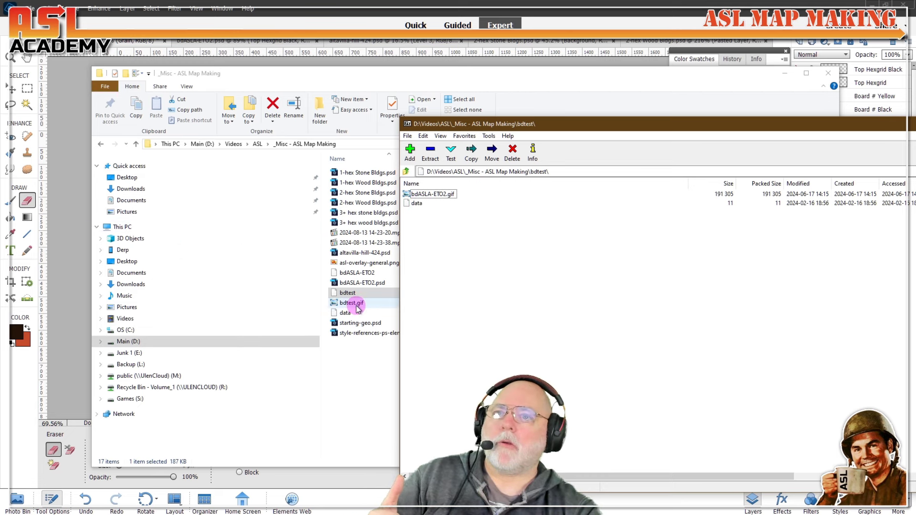
click(350, 305)
drag(359, 307, 861, 139)
click(433, 293)
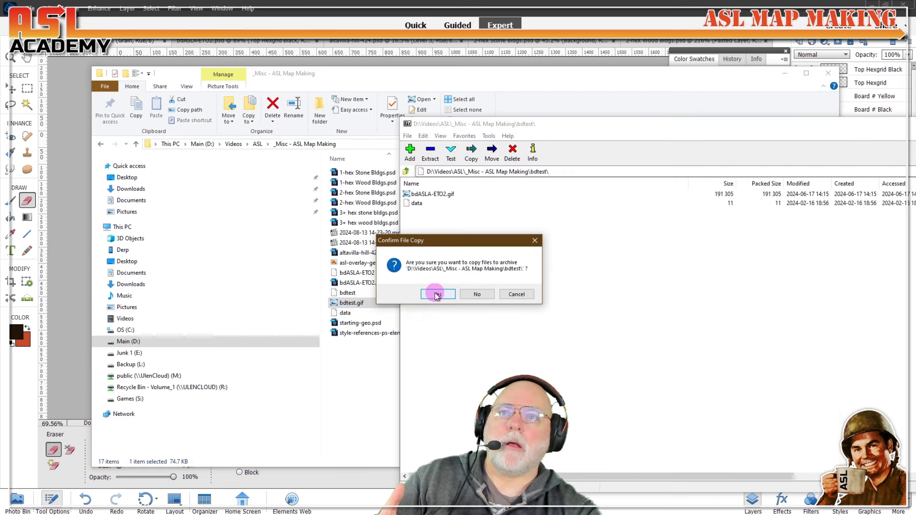
Step: Delete bdASLA-ETO2.gif from the bdtest archive and reposition the archive window over the file list
click(434, 203)
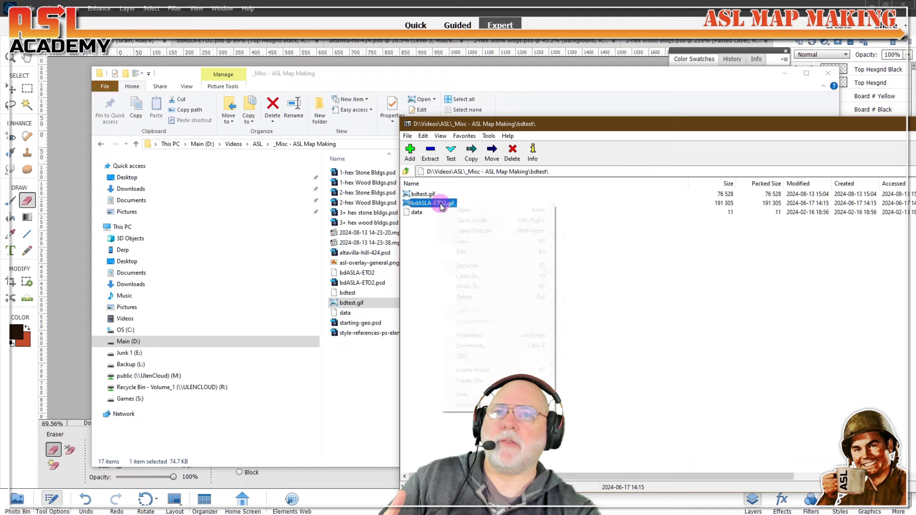
right_click(439, 204)
click(485, 300)
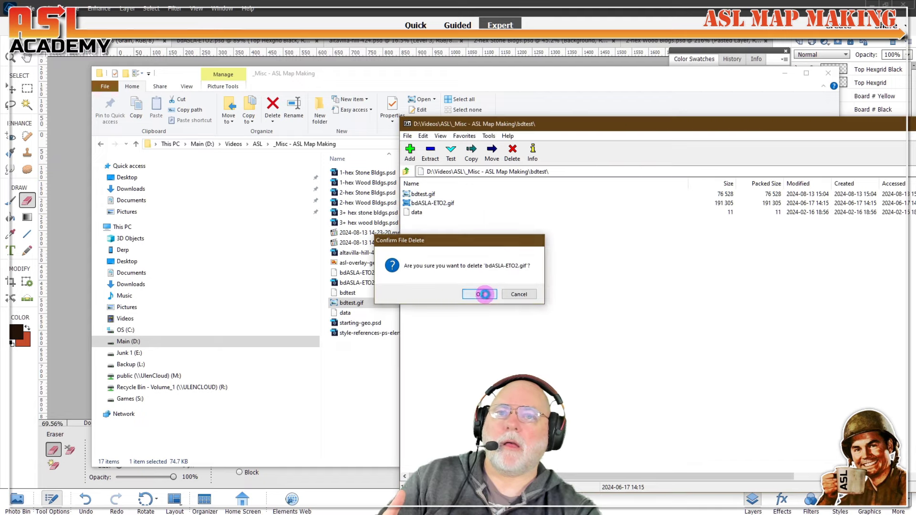
click(479, 294)
drag(491, 123, 325, 97)
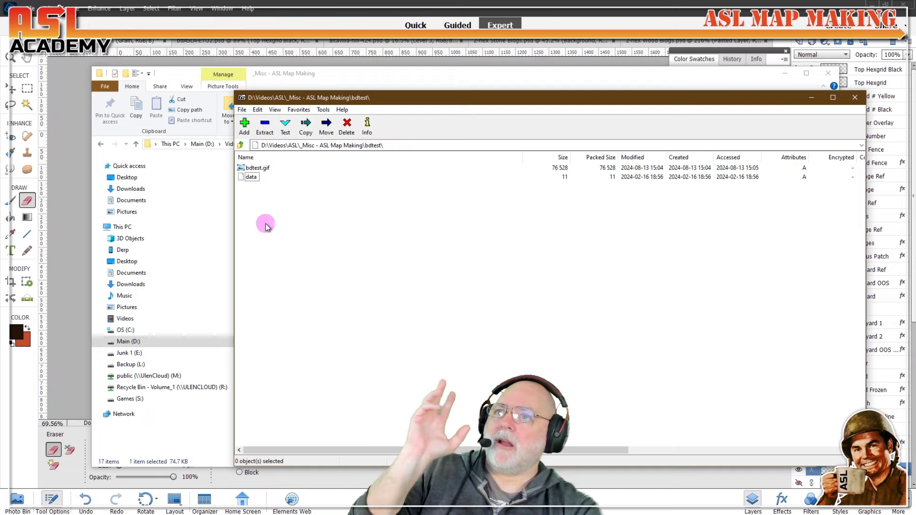
Step: View the contents of the data file inside the bdtest archive, and close both the text viewer and the archive window
click(265, 170)
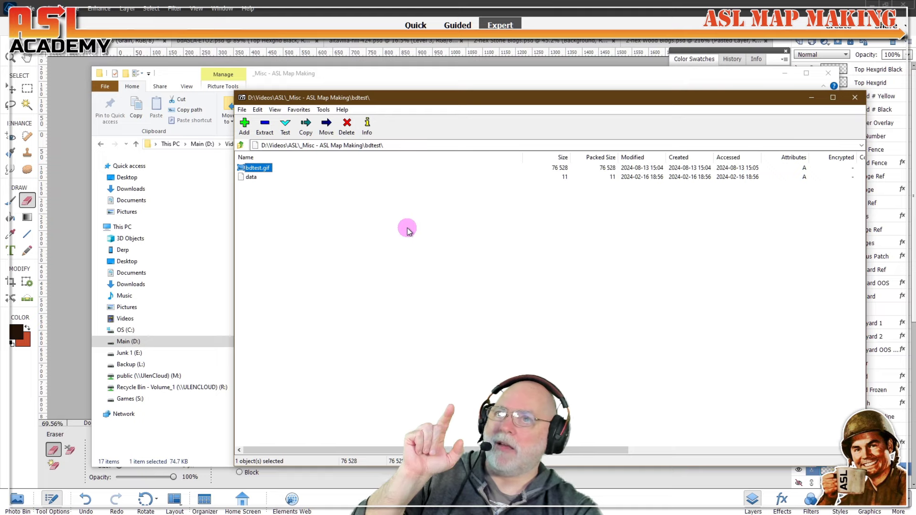
click(256, 183)
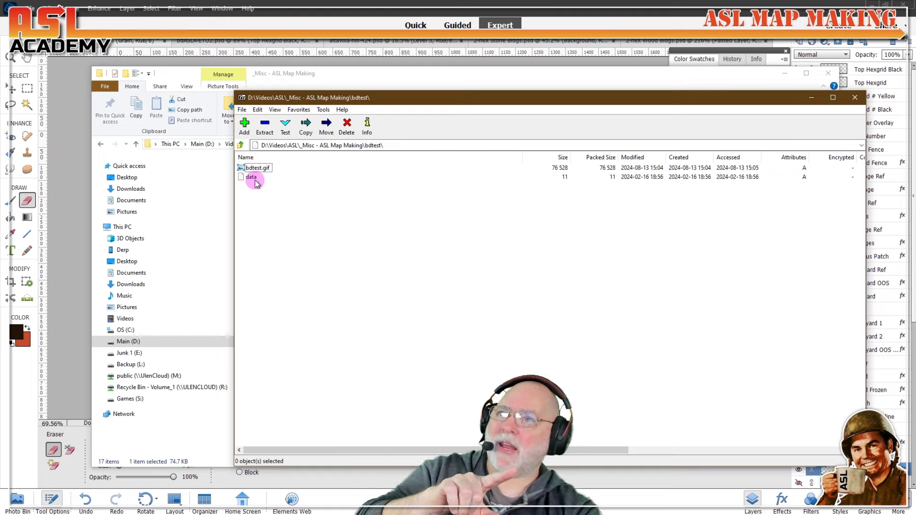
right_click(254, 181)
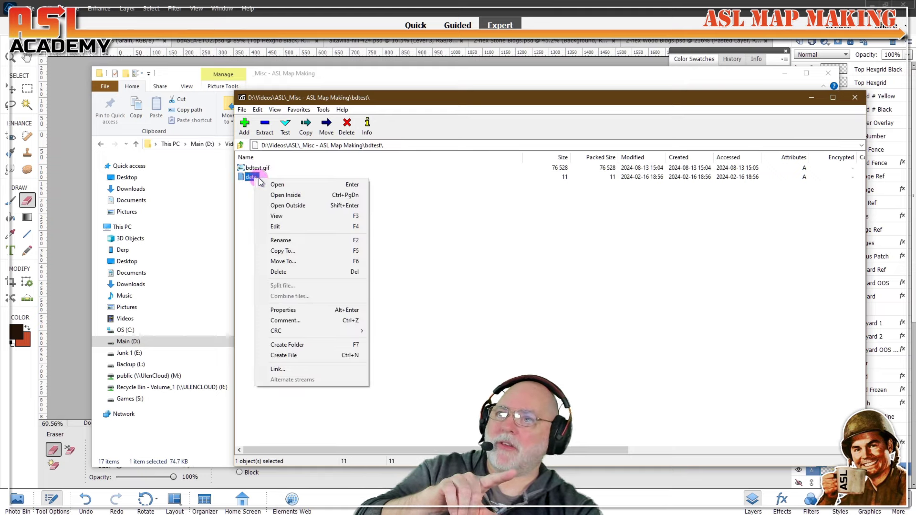
click(300, 218)
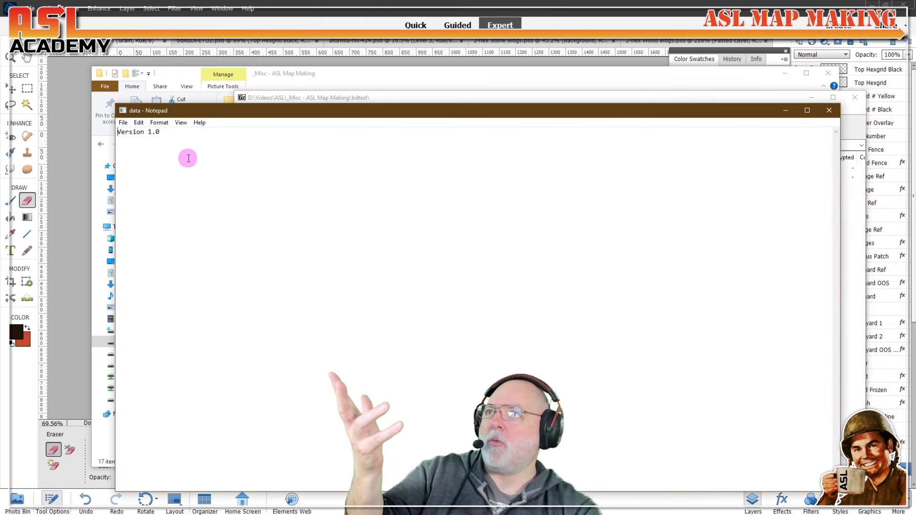
click(830, 110)
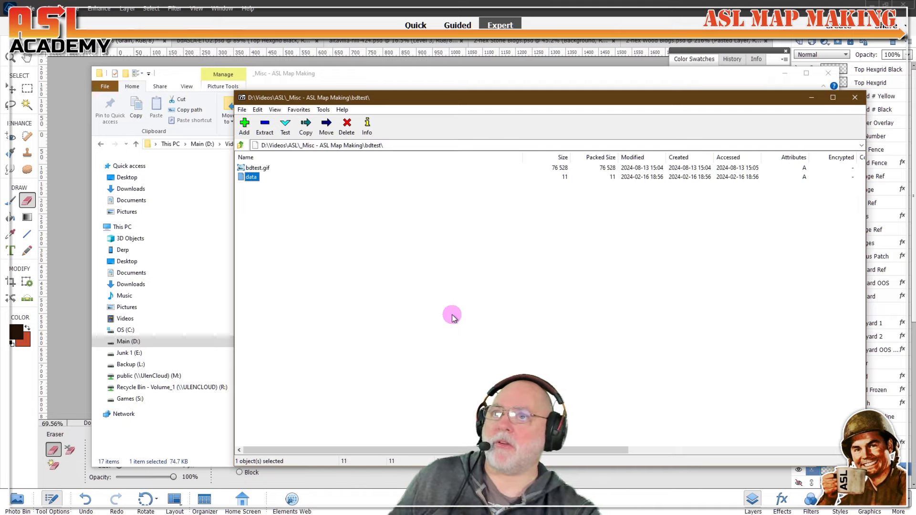
click(265, 180)
click(855, 97)
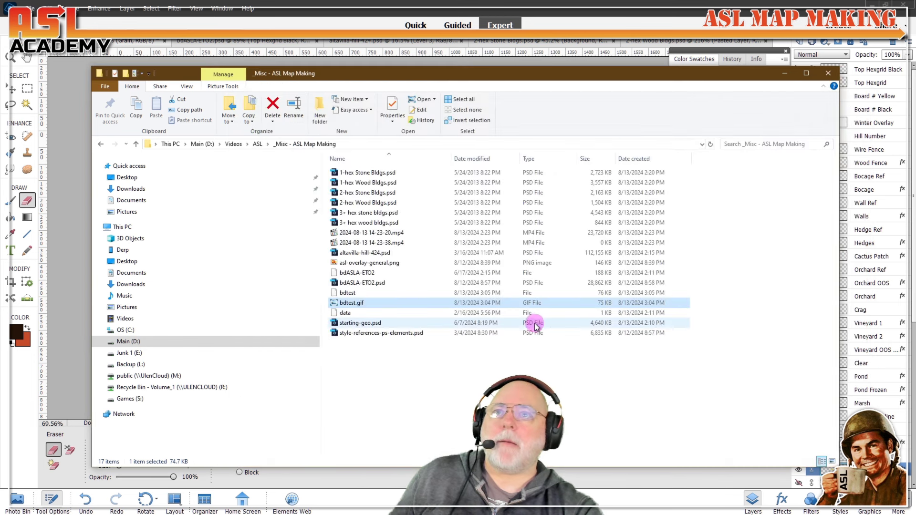
Step: Copy the extensionless bdtest file from _Misc - ASL Map Making into the C:\VASL Stuff\boards folder
right_click(366, 305)
click(379, 360)
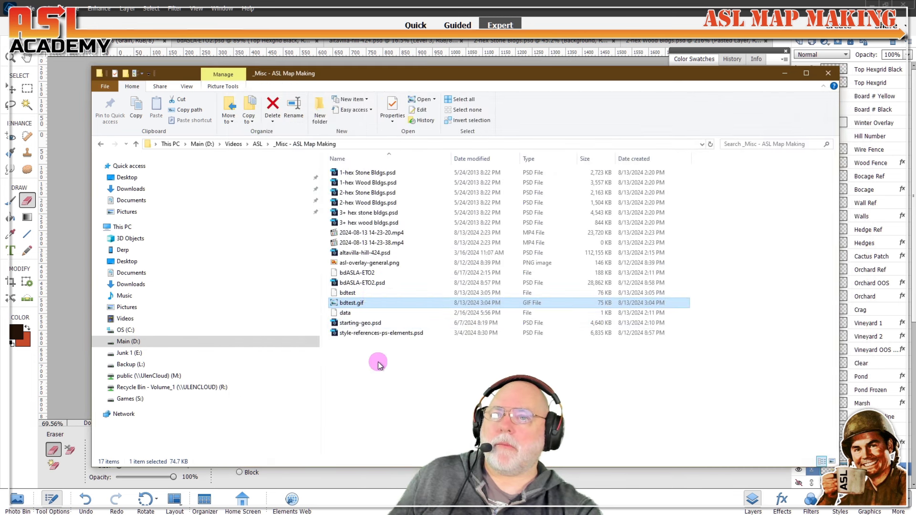
click(347, 293)
right_click(352, 296)
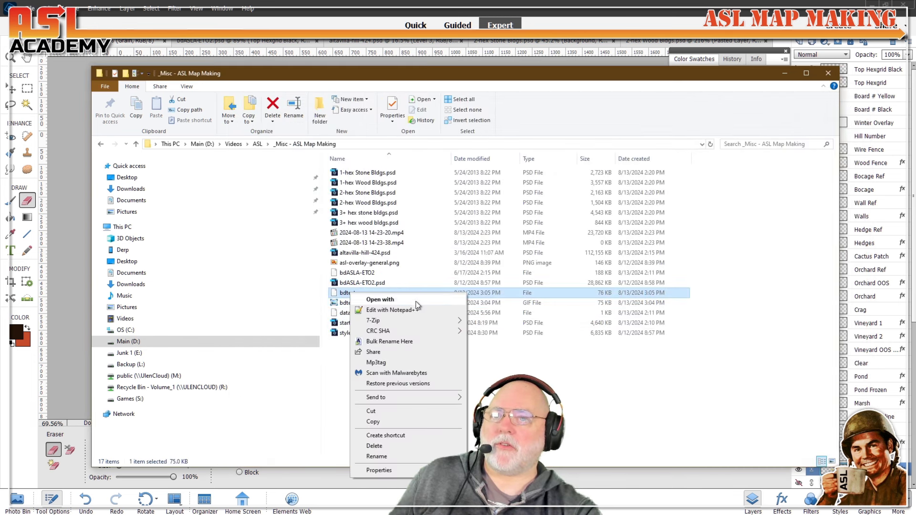
click(388, 421)
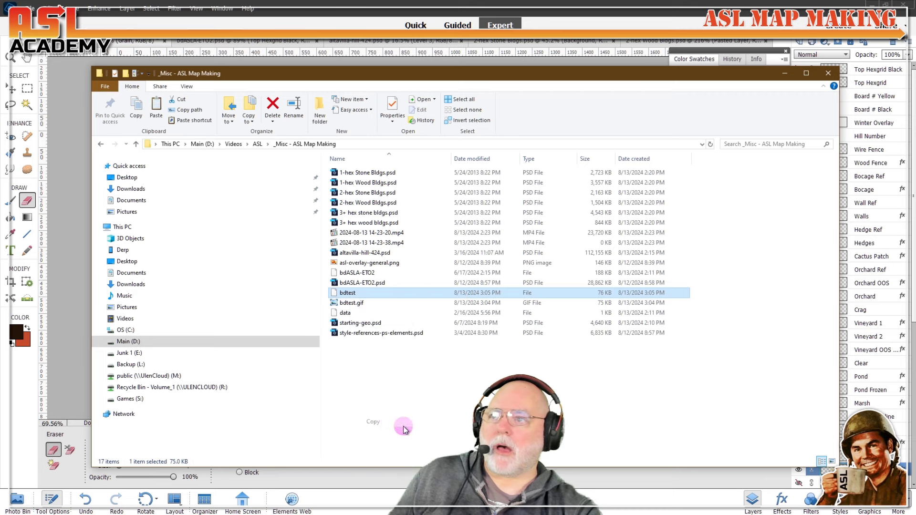
click(128, 330)
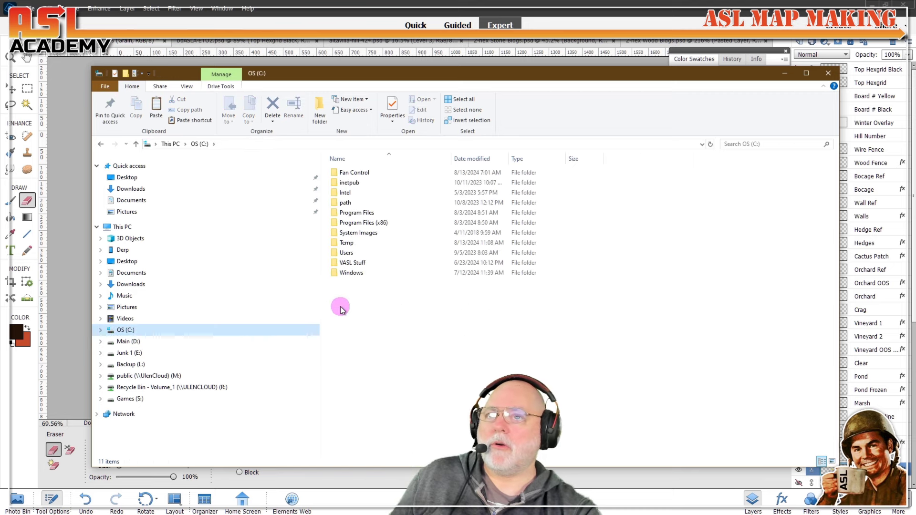
double_click(352, 263)
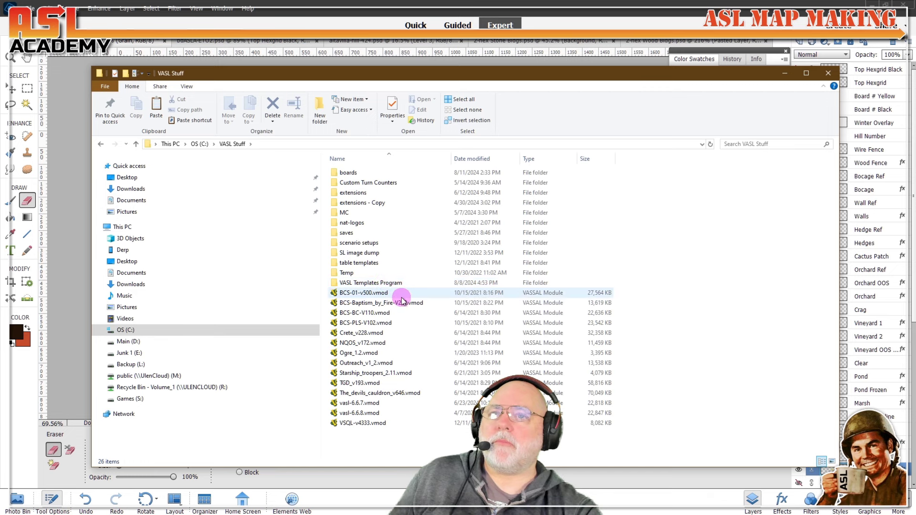
double_click(359, 174)
right_click(714, 280)
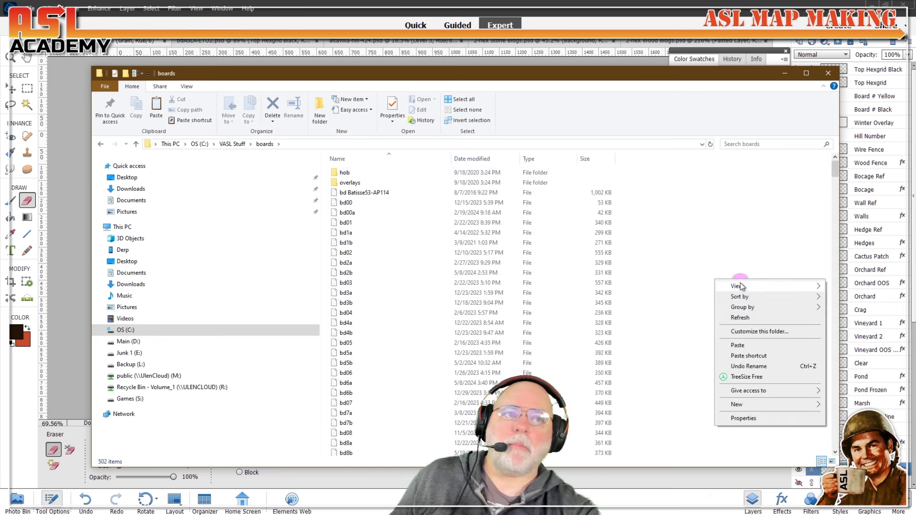
click(758, 345)
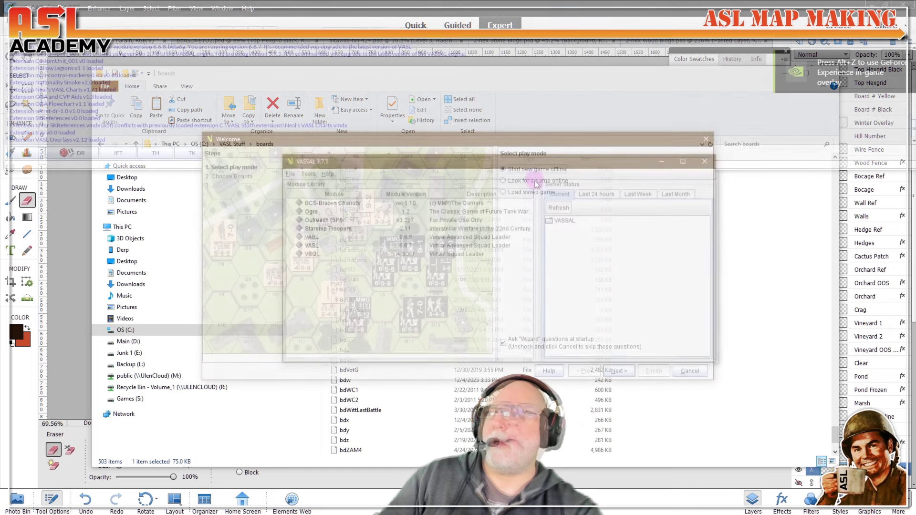
Step: In VASL's startup wizard, start a new offline game using the board named test, without flipping it
click(616, 372)
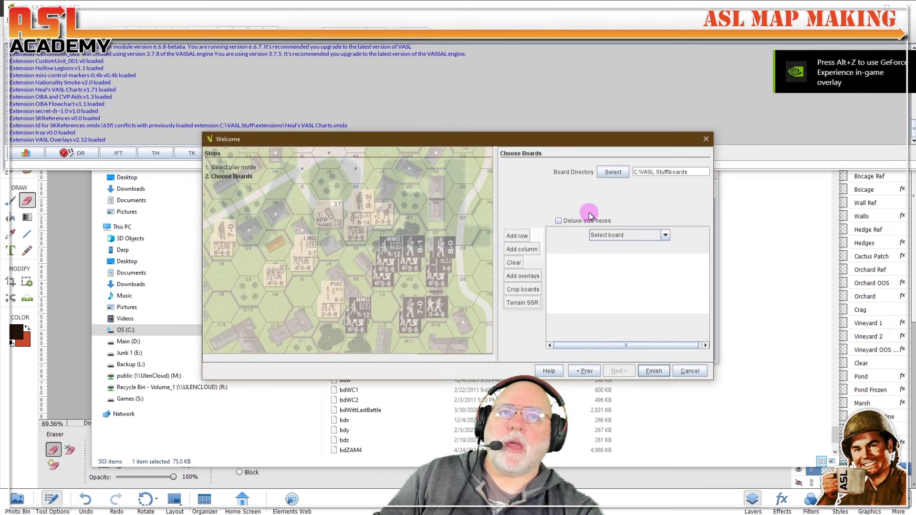
click(665, 235)
drag(670, 258, 664, 292)
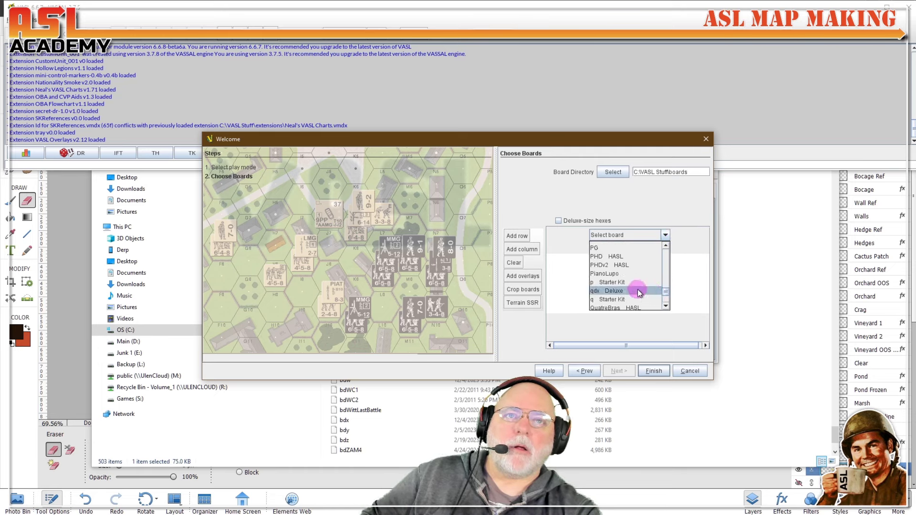
scroll(641, 306, down, 5)
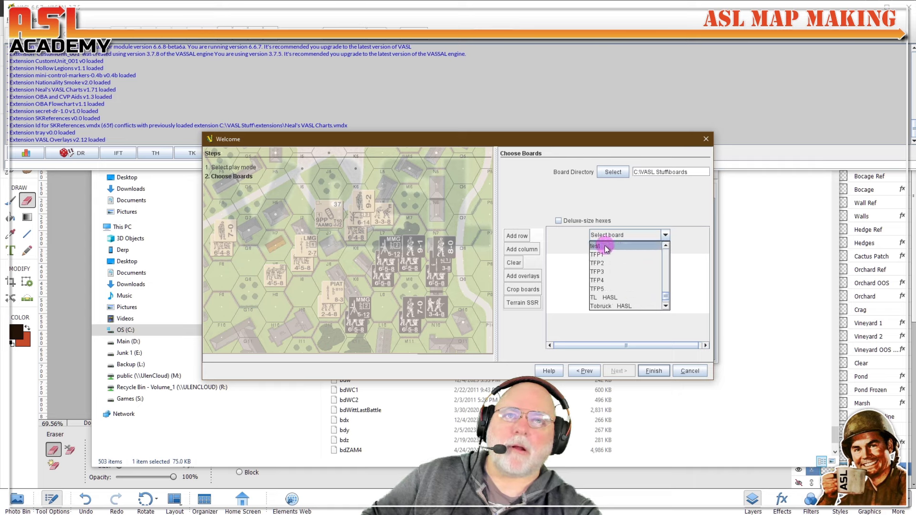
key(Return)
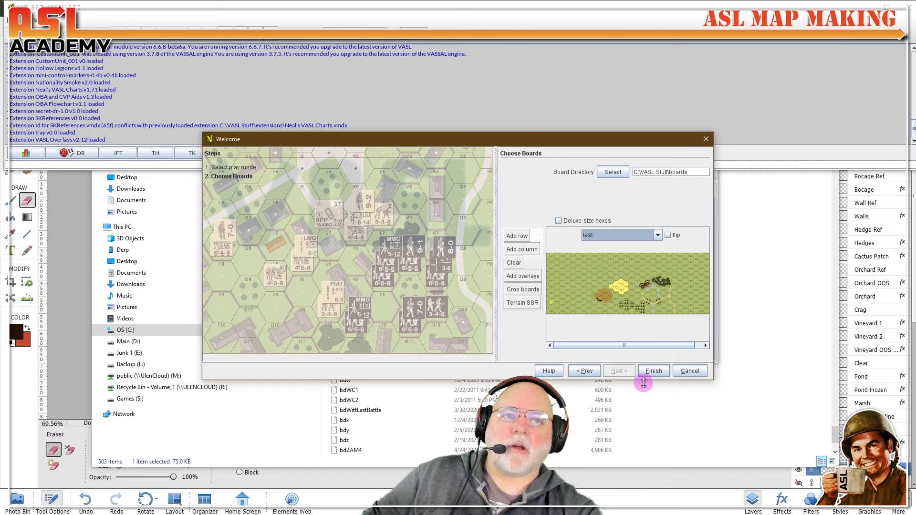
click(654, 372)
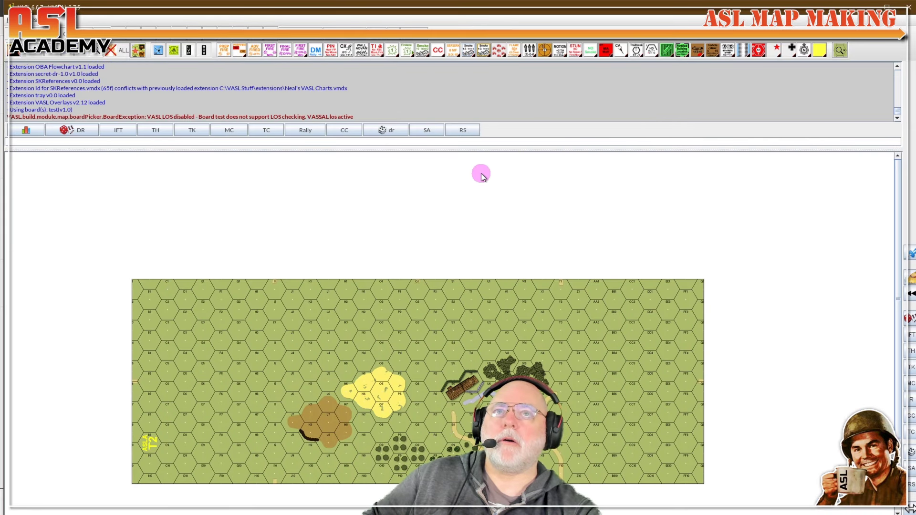
Step: Collapse the VASL message log to give the map the full height, and fit the window to the screen
drag(479, 149, 478, 66)
scroll(896, 214, down, 1)
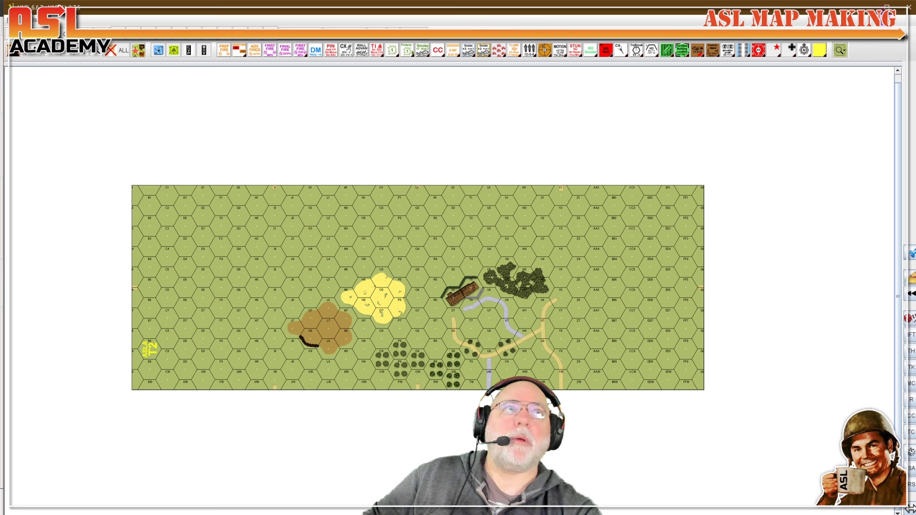
click(886, 7)
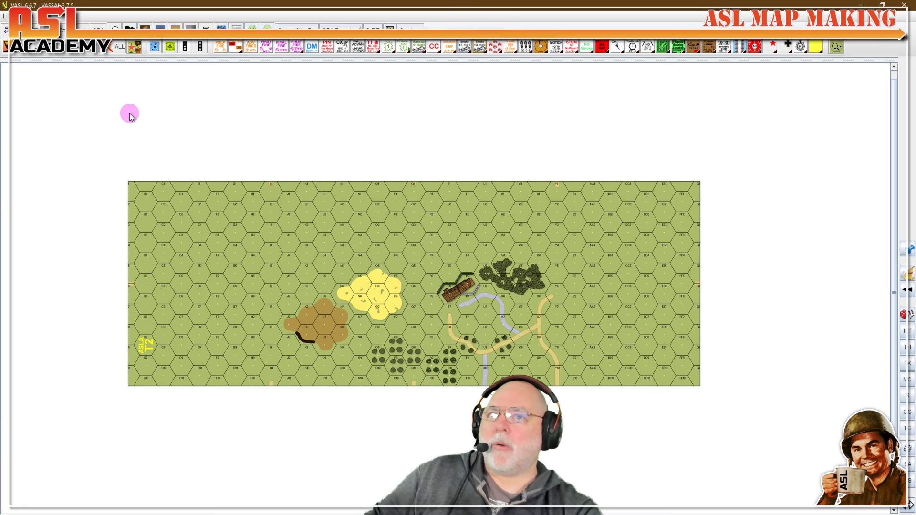
Step: Try the line-of-sight thread from hex L4 across the grain field on the test board, and switch back to Photoshop Elements
click(66, 51)
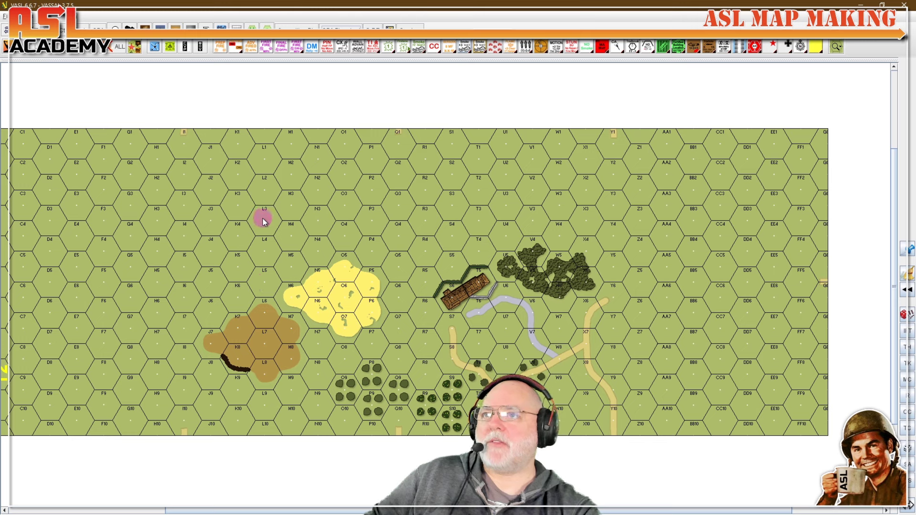
drag(263, 221, 402, 351)
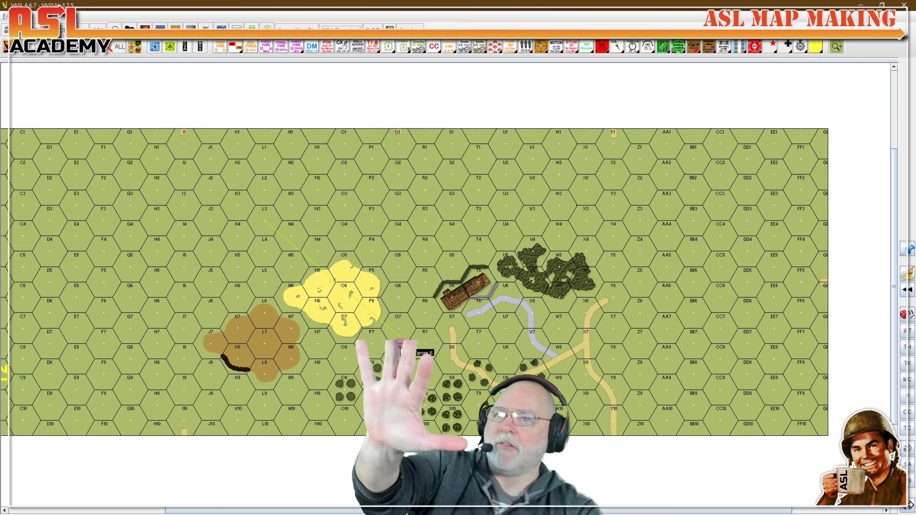
drag(402, 352, 214, 218)
click(213, 217)
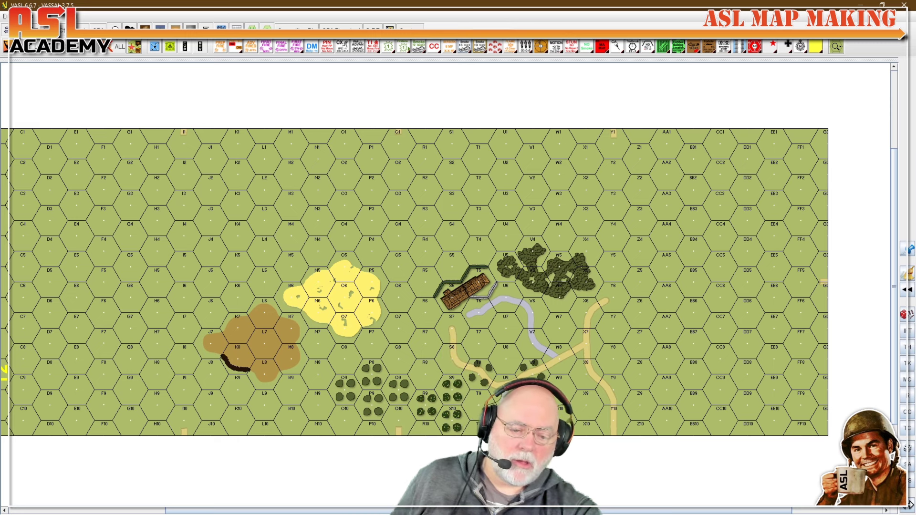
key(alt+Tab)
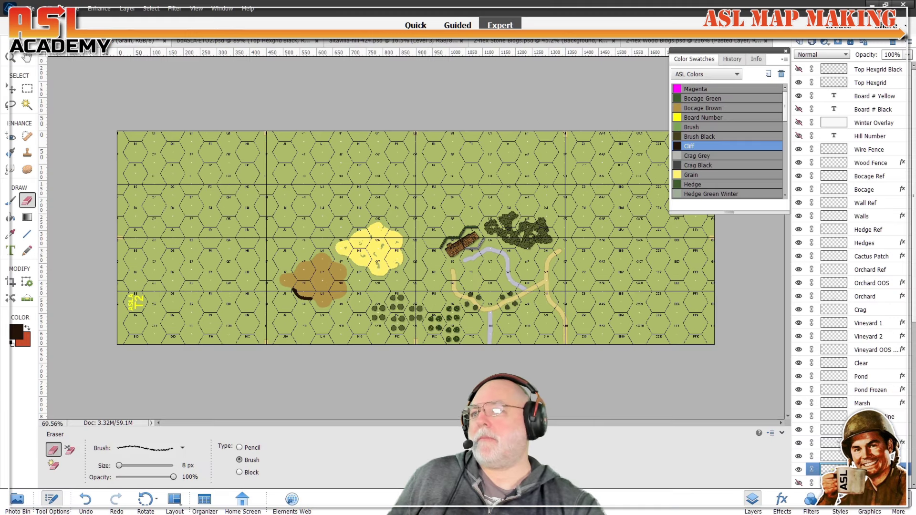